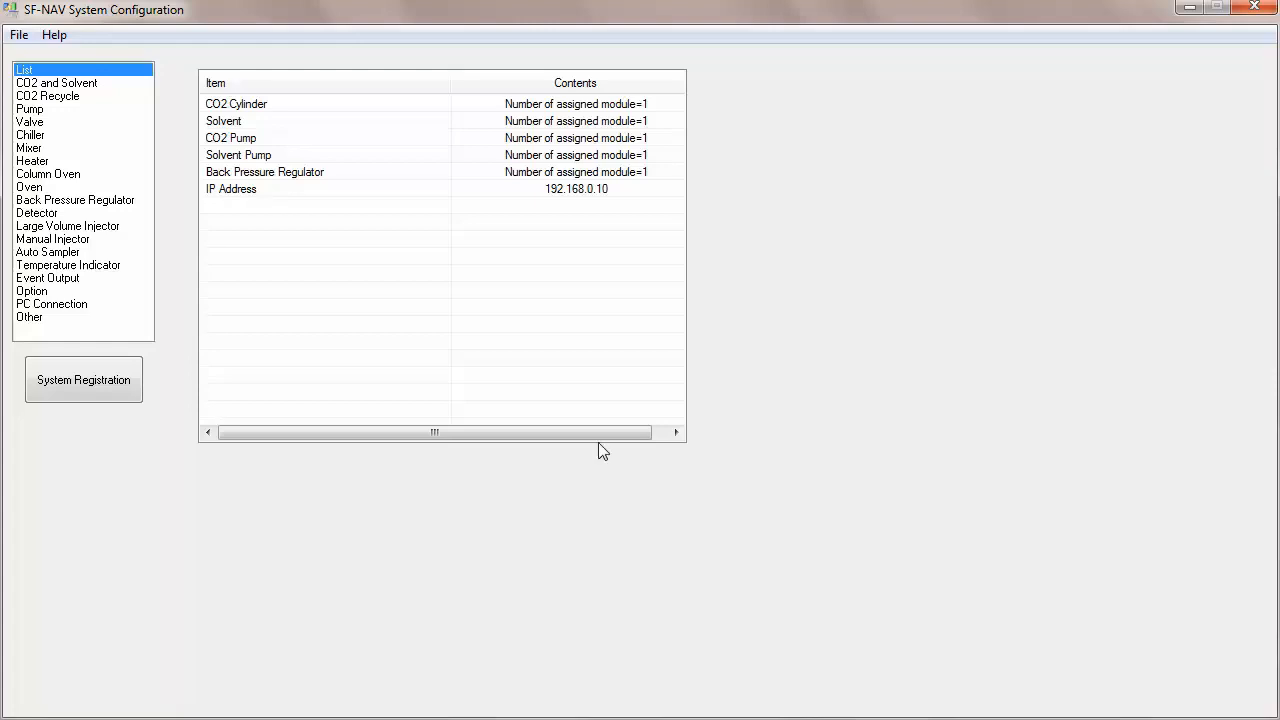
Step: Launch SF-NAV Configuration from the JASCO SF-NAV program folder
key(super)
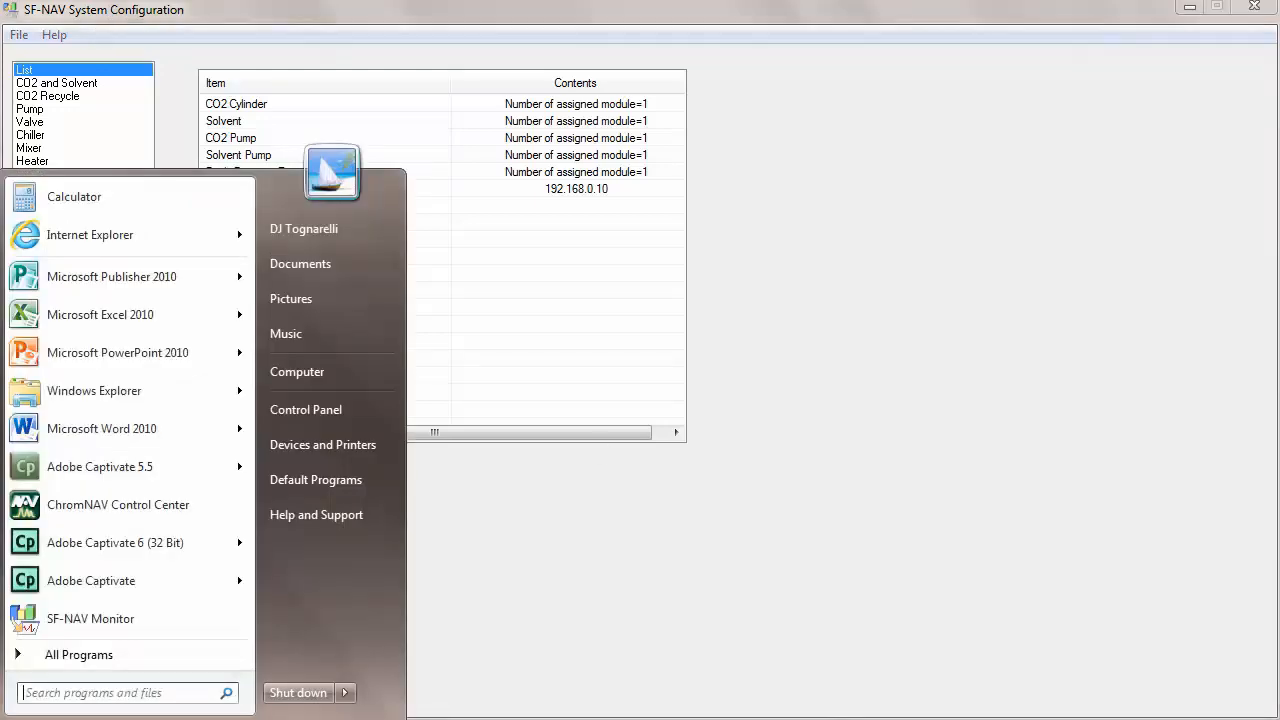
click(97, 657)
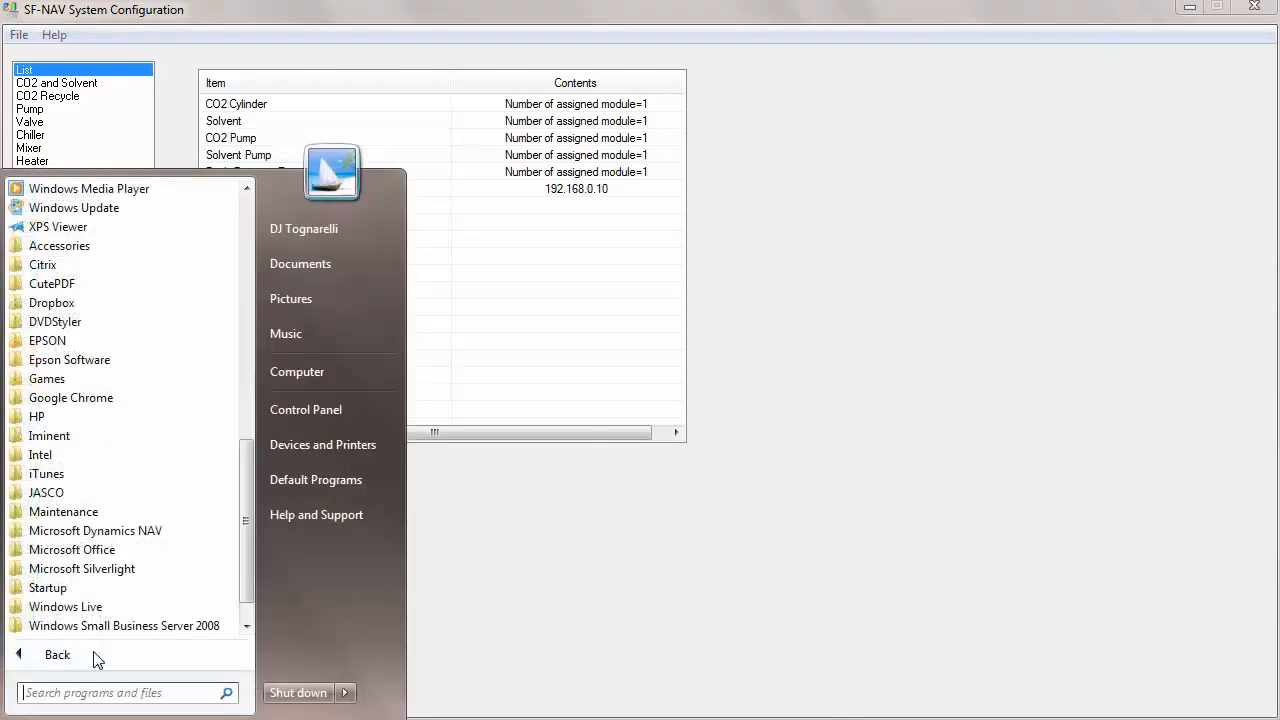
click(58, 494)
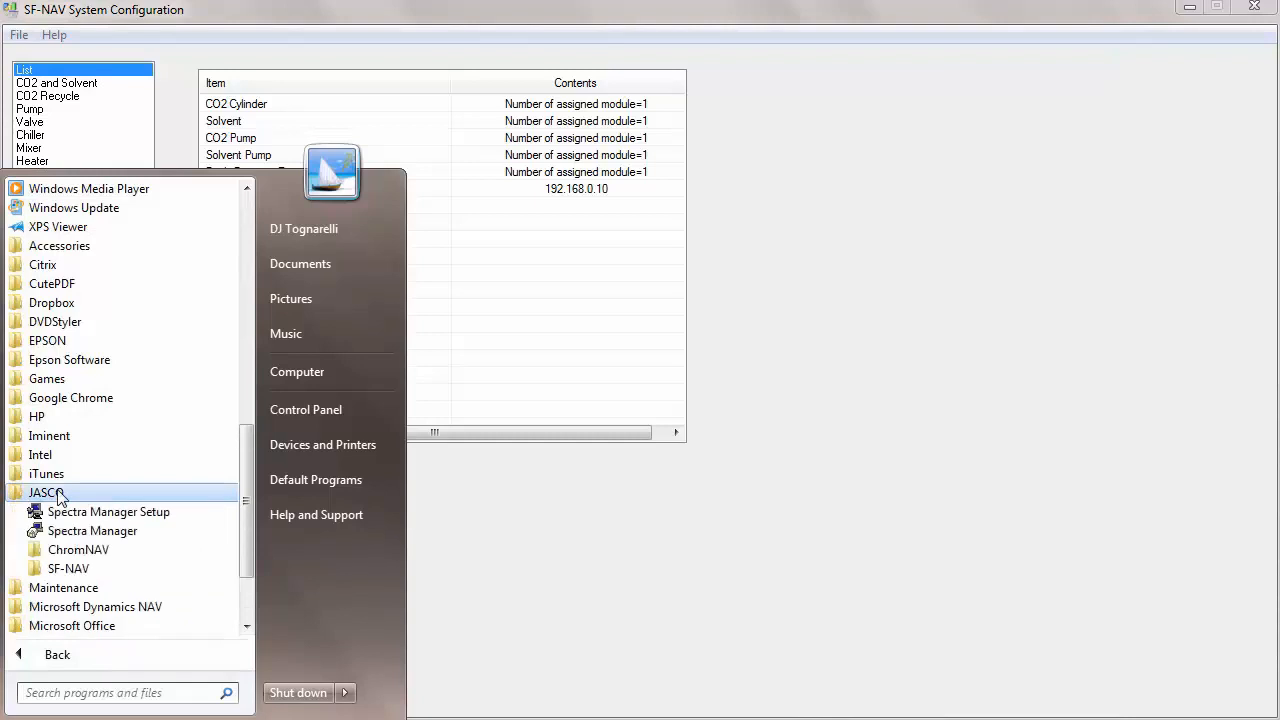
click(62, 570)
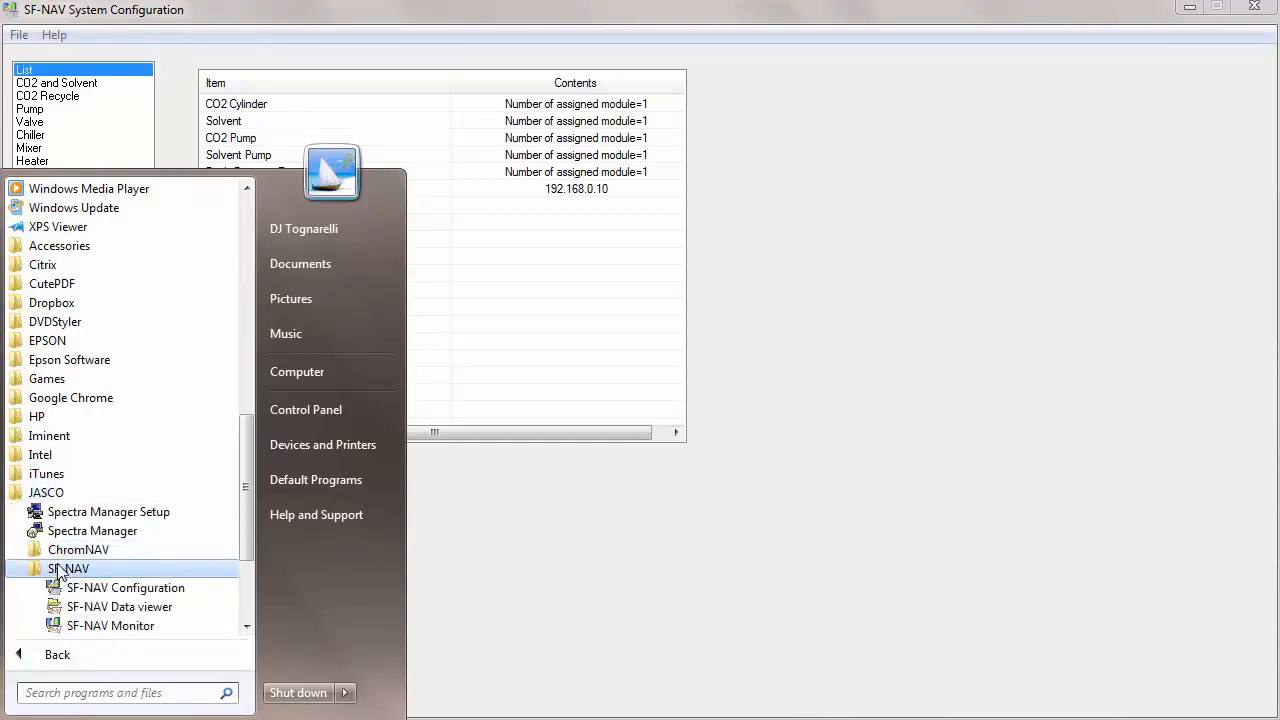
click(113, 590)
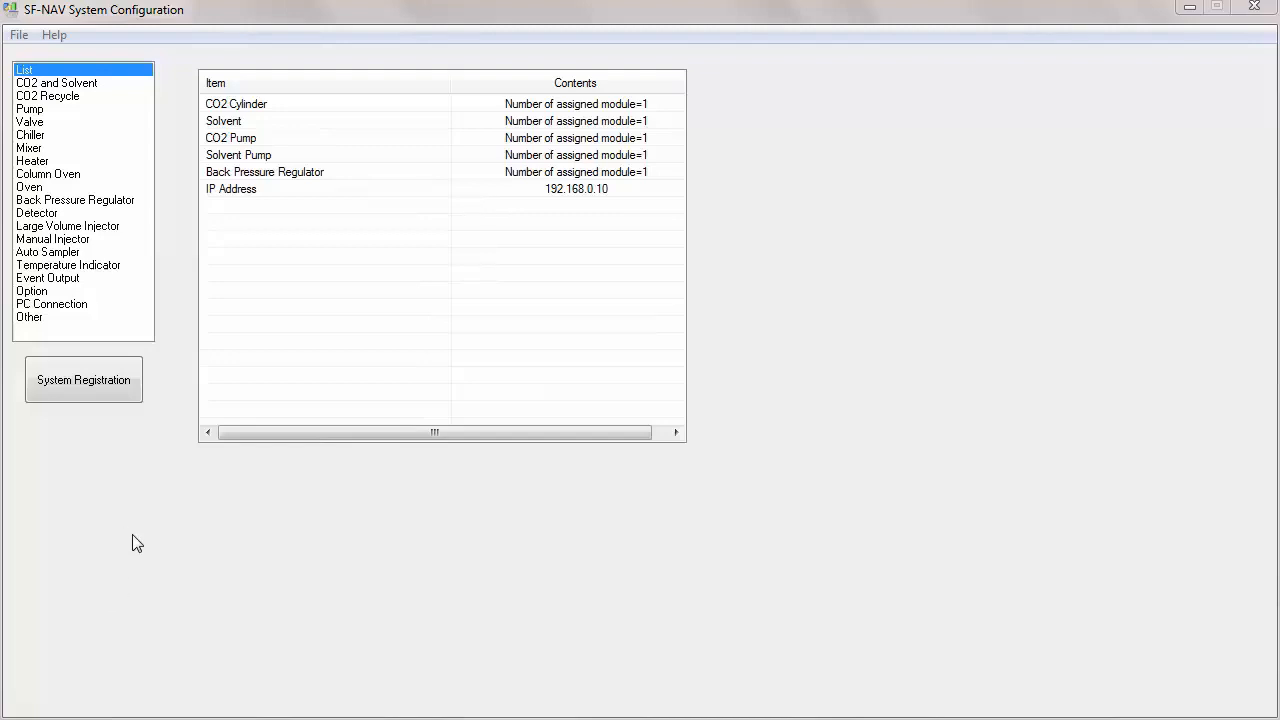
Step: Start a new system configuration and browse the CO2 and Solvent and CO2 Recycle settings pages
click(17, 37)
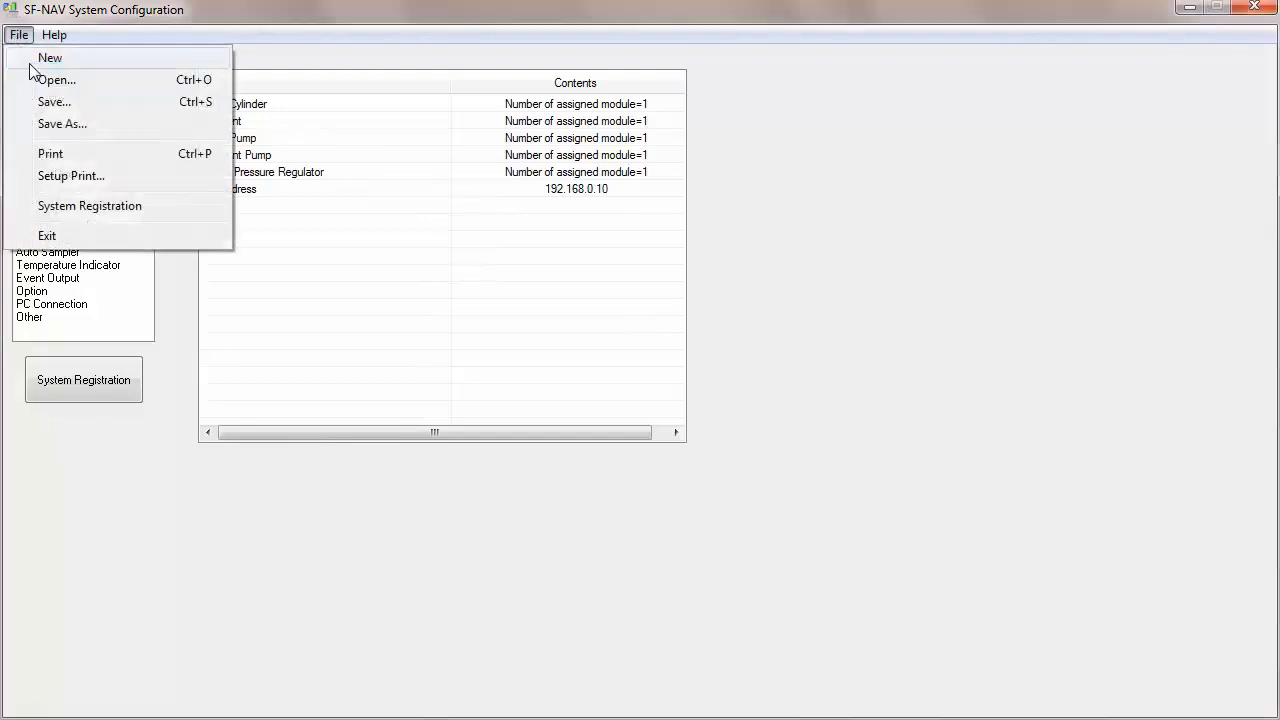
click(30, 63)
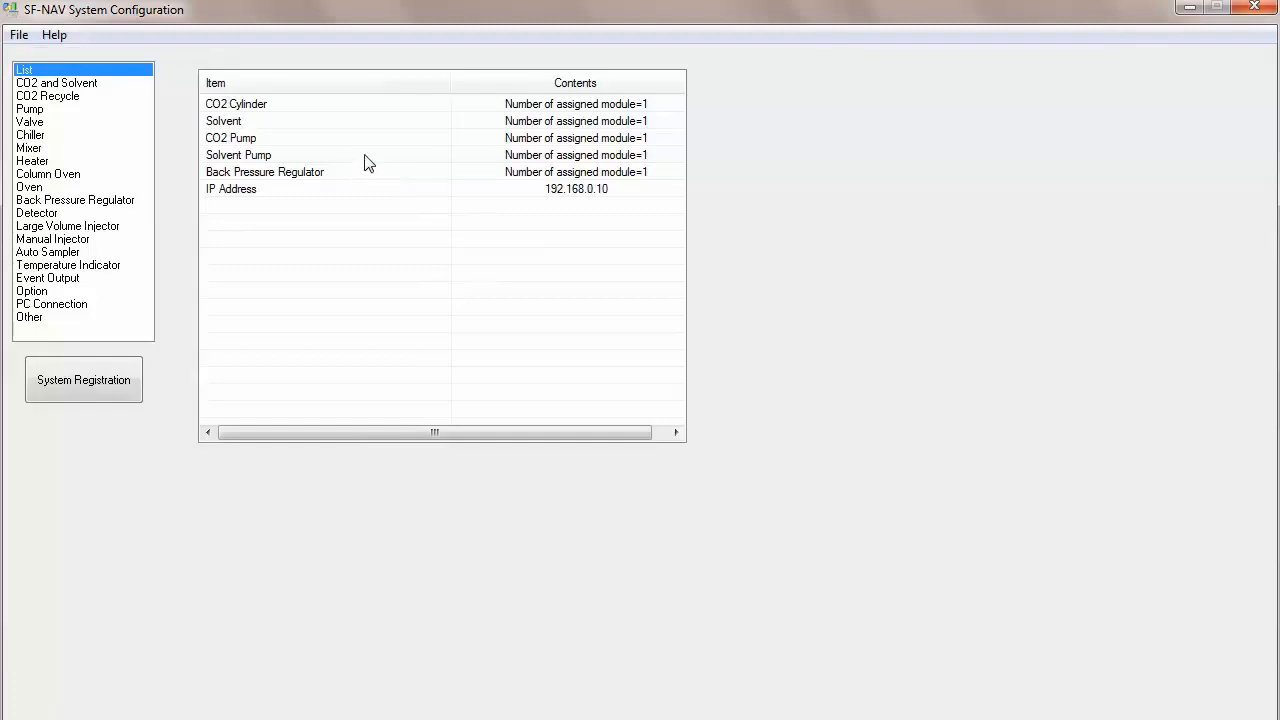
click(50, 84)
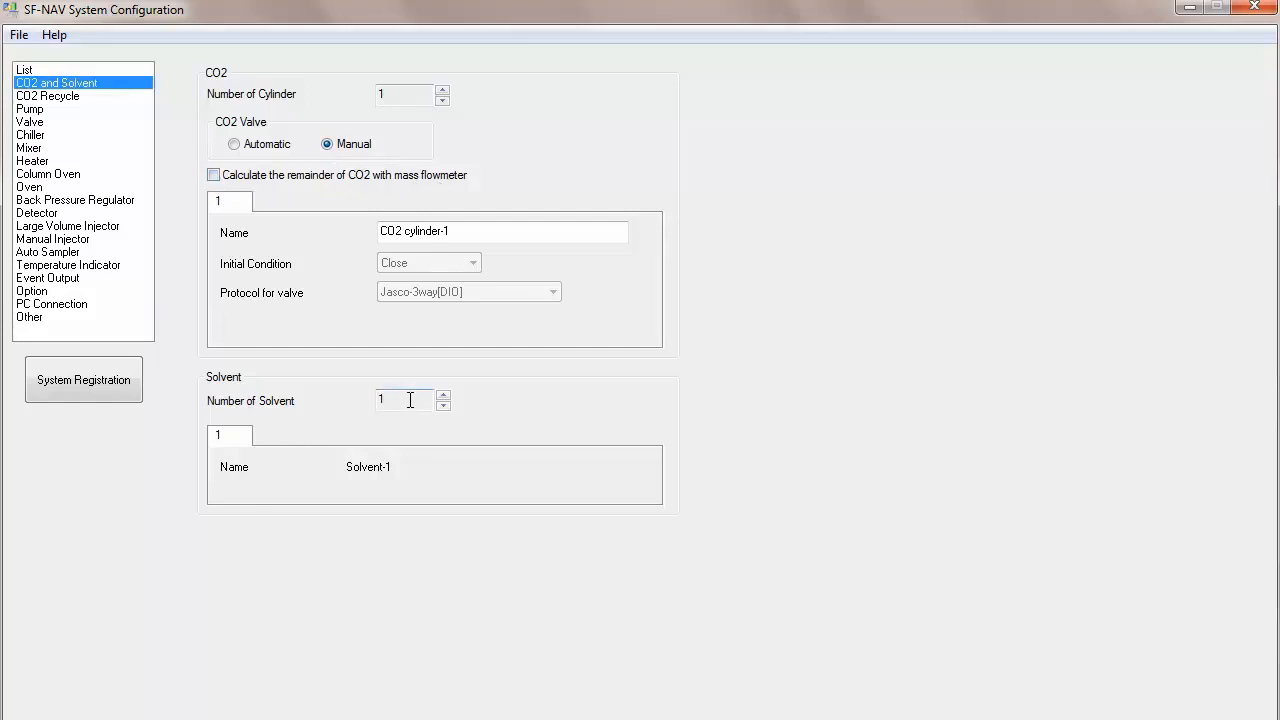
click(58, 97)
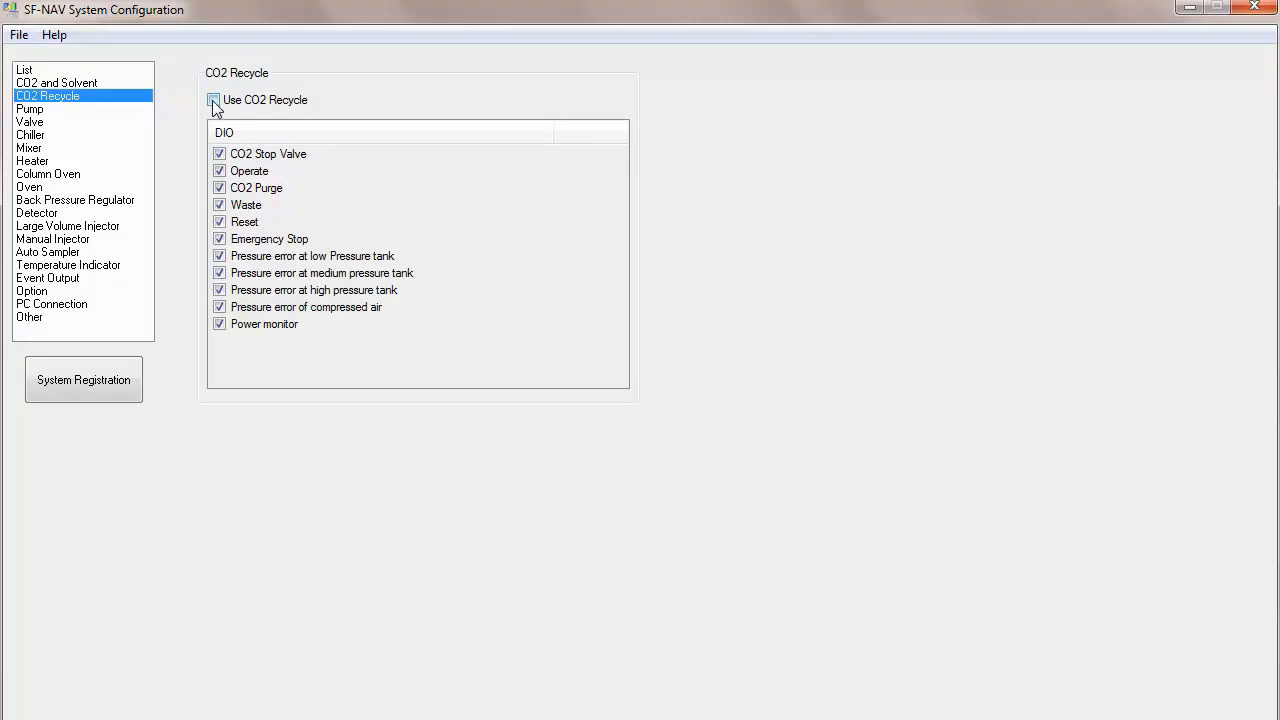
Step: Open the Pump settings and rename the CO2 pump to PU-2088-CO2
click(28, 110)
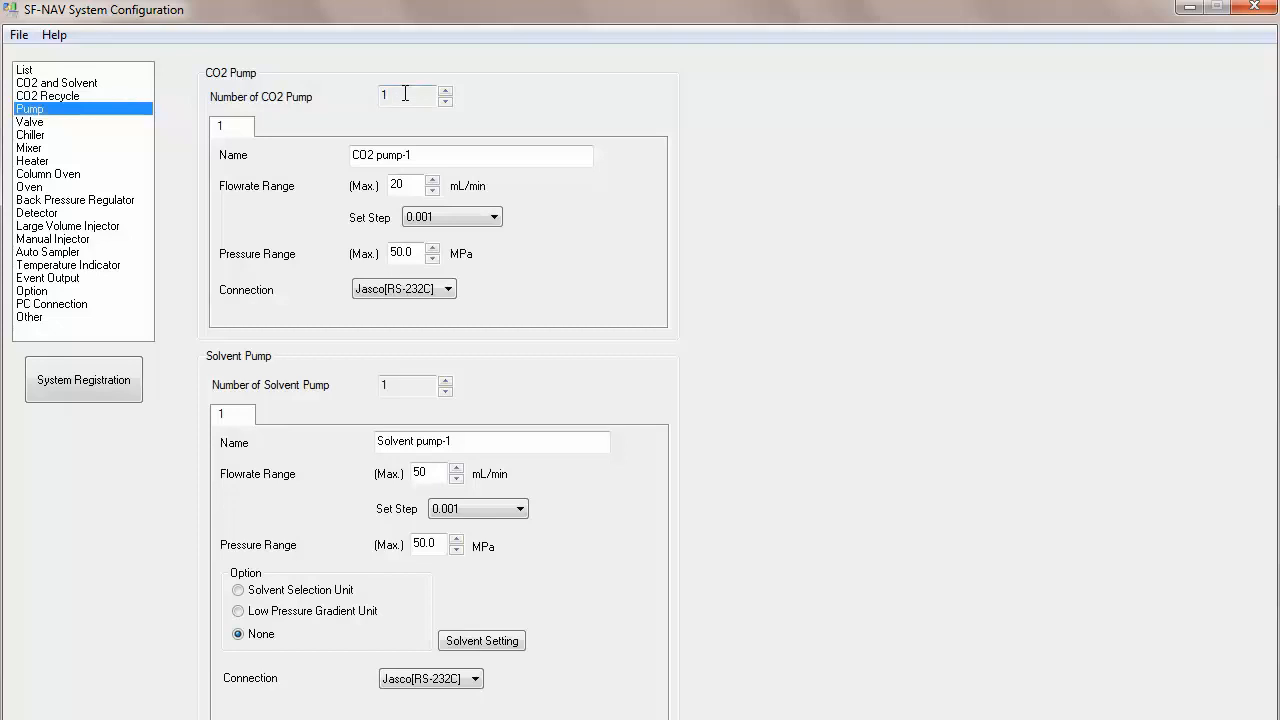
drag(425, 155, 306, 160)
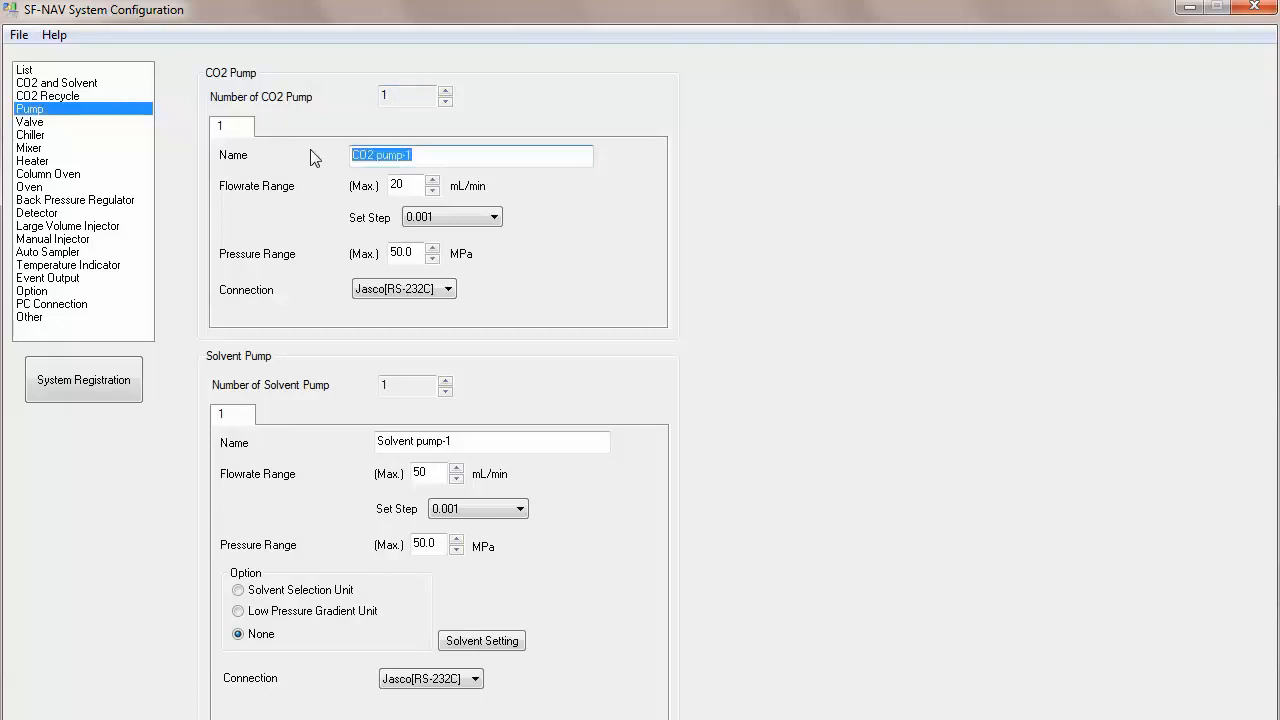
text(PU-2088-CO)
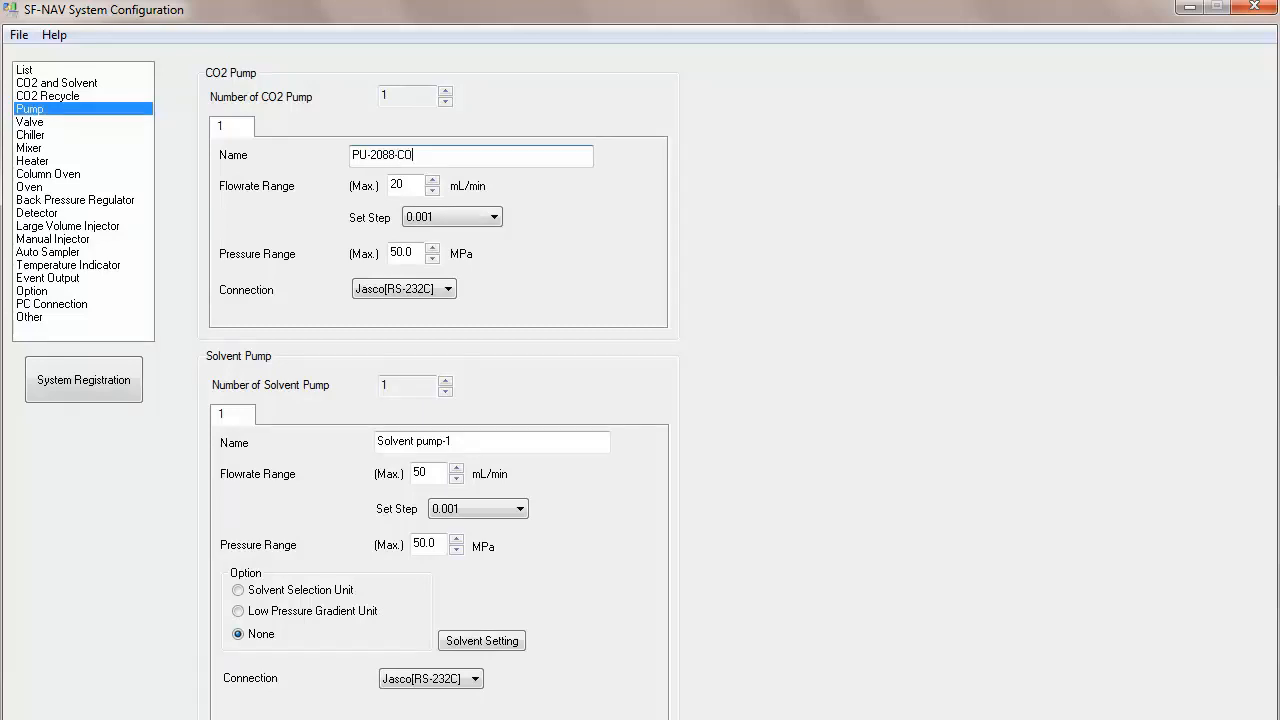
text(2)
Step: Set the CO2 pump's maximum flowrate to 150 mL/min and maximum pressure to 40 MPa
double_click(402, 184)
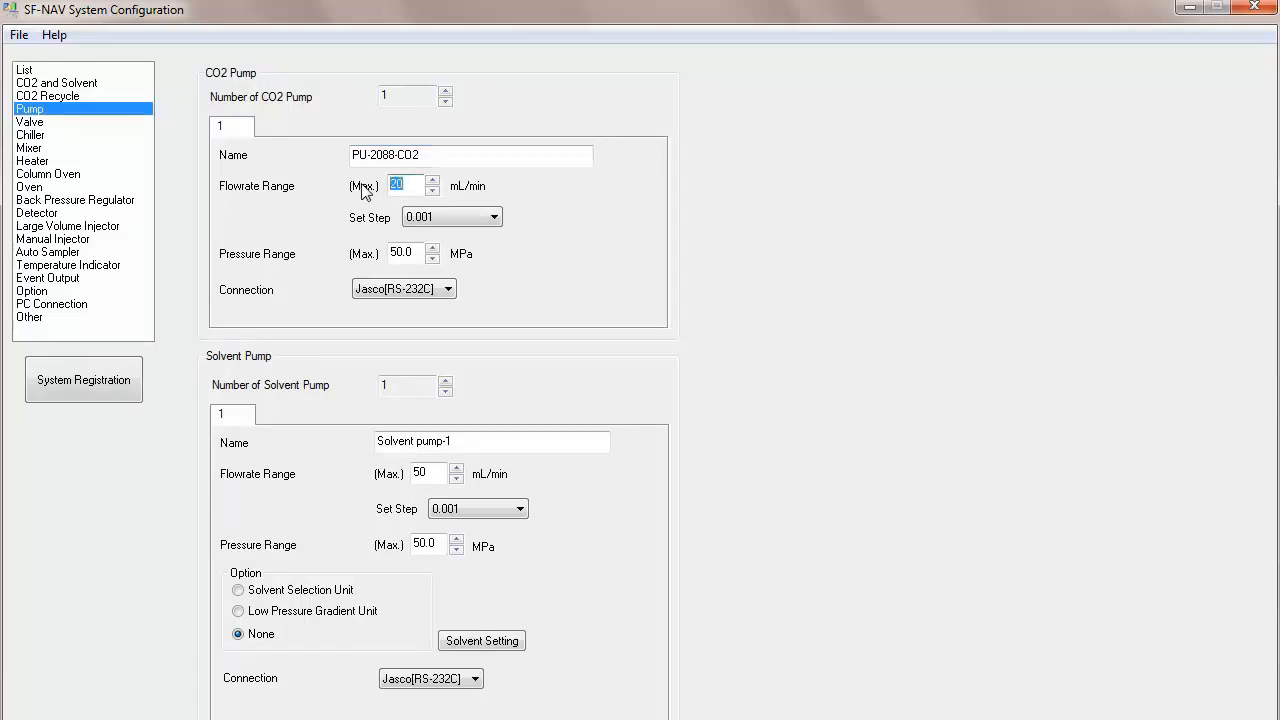
text(150)
double_click(401, 253)
text(40)
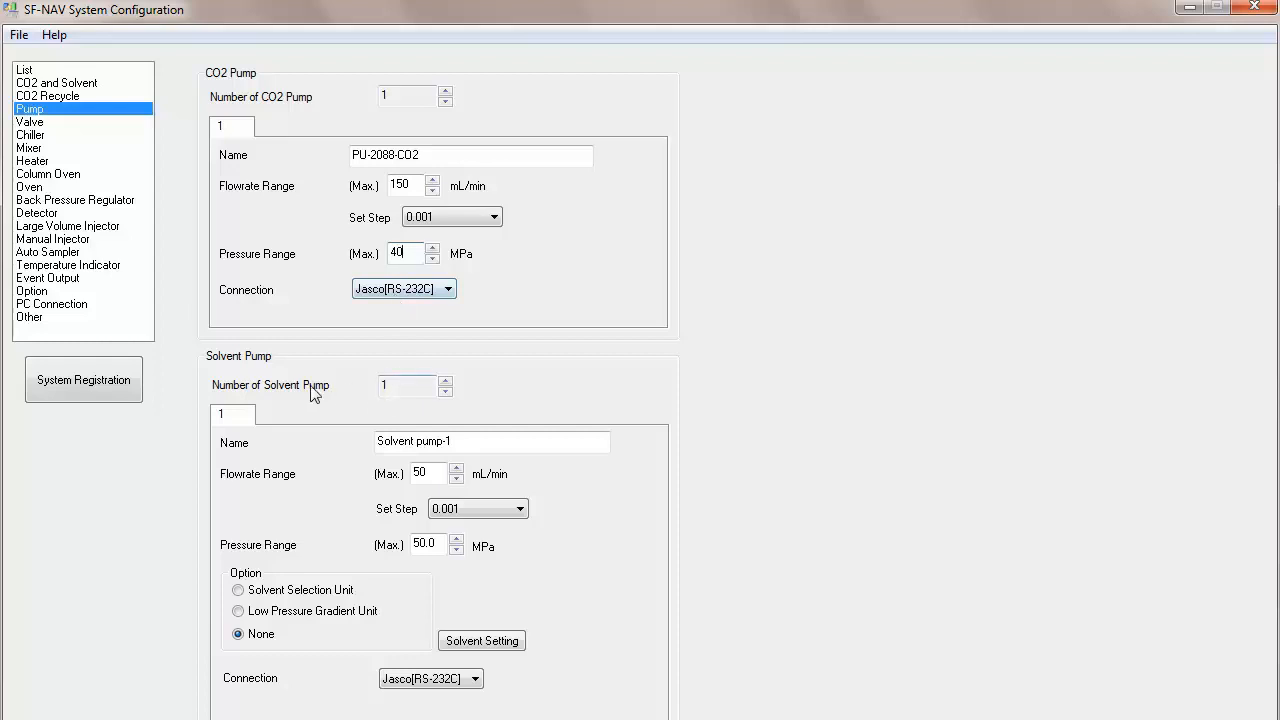
Step: Increase the number of solvent pumps to 2 and name the first solvent pump PU-2088 Modifier
click(446, 381)
key(Tab)
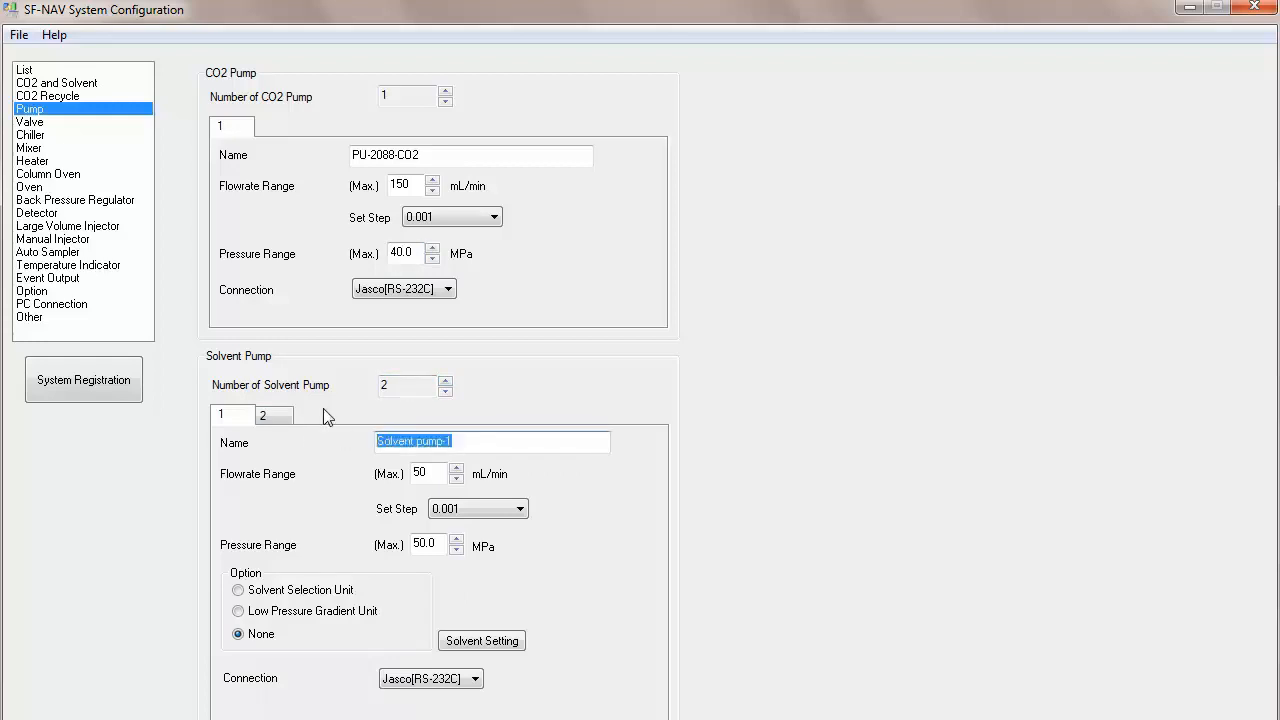
text(PU-2088 Modifier)
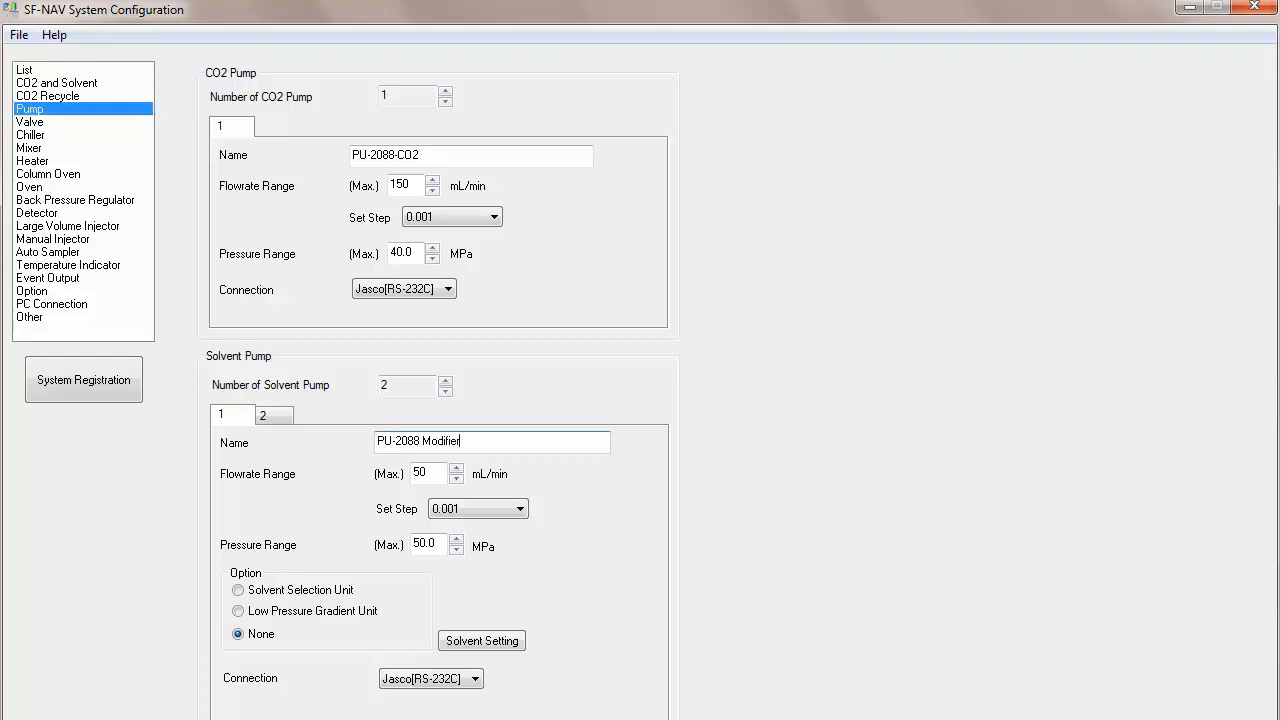
Step: Set the first solvent pump's maximum flowrate to 100 mL/min and maximum pressure to 40 MPa
double_click(420, 472)
text(100)
double_click(438, 544)
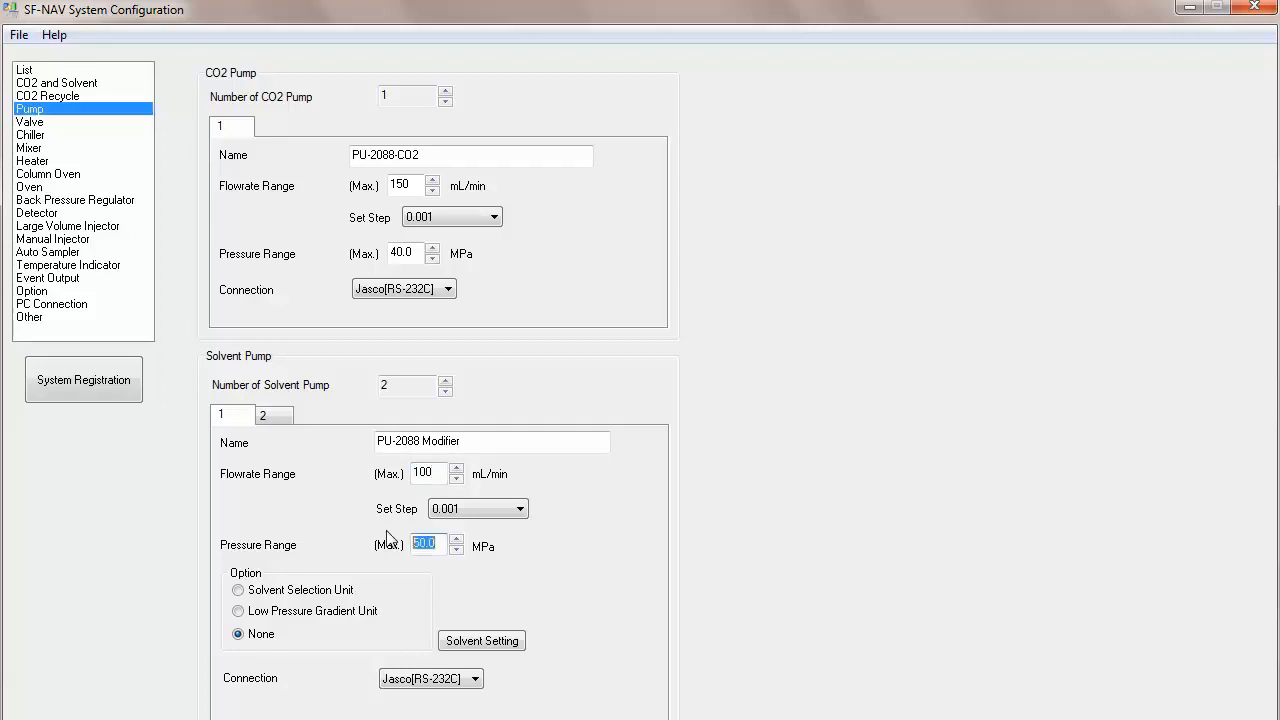
text(40)
Step: Switch to the second solvent pump and name it PU-2086 Make-Up
click(278, 415)
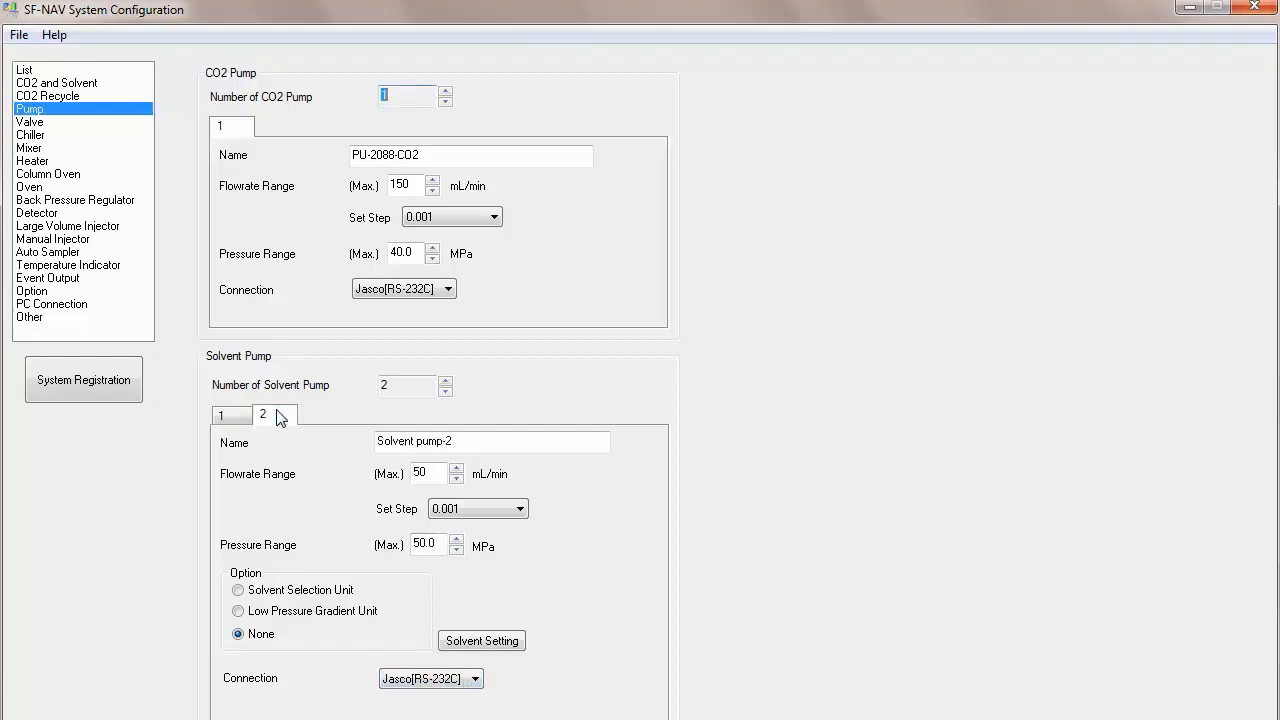
drag(470, 445, 338, 437)
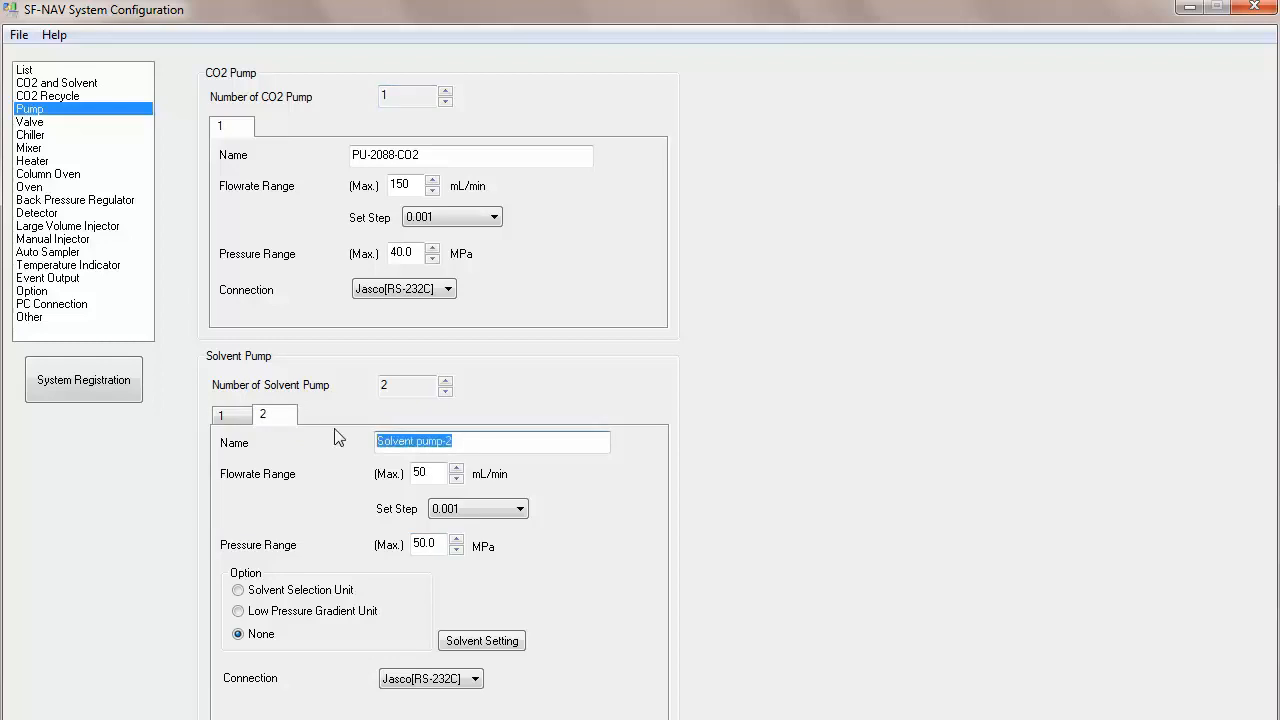
text(PU-208)
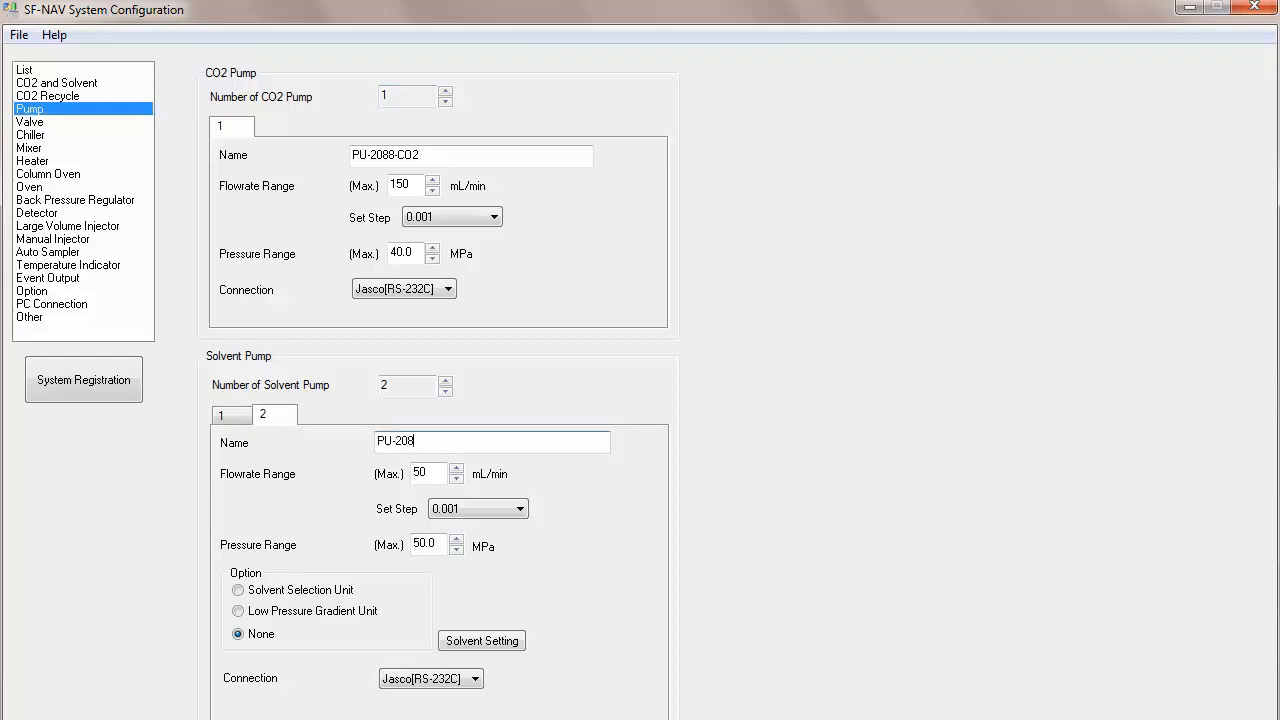
text(6 Make-Up)
Step: Set the second solvent pump's maximum flowrate to 20 mL/min and maximum pressure to 40 MPa
double_click(420, 472)
text(20)
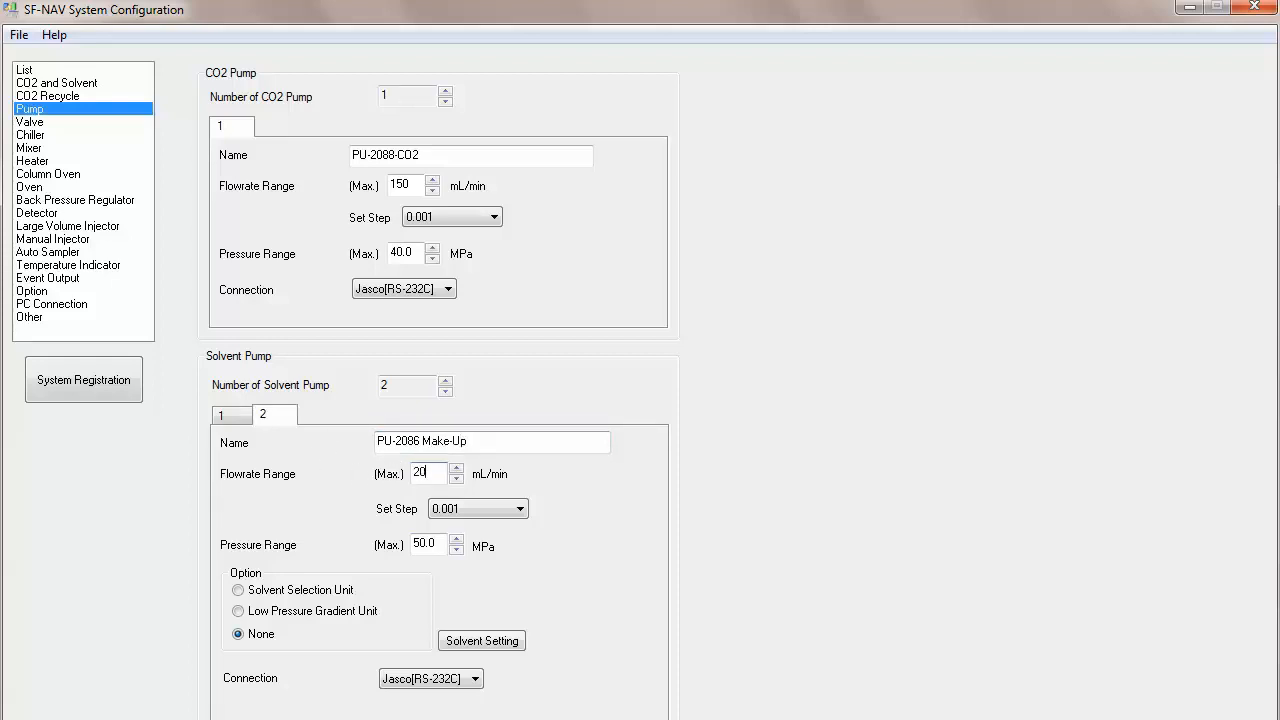
double_click(440, 546)
text(40)
Step: Open the Valve settings and enable the Selector Valve and 8-way Valve options
click(30, 122)
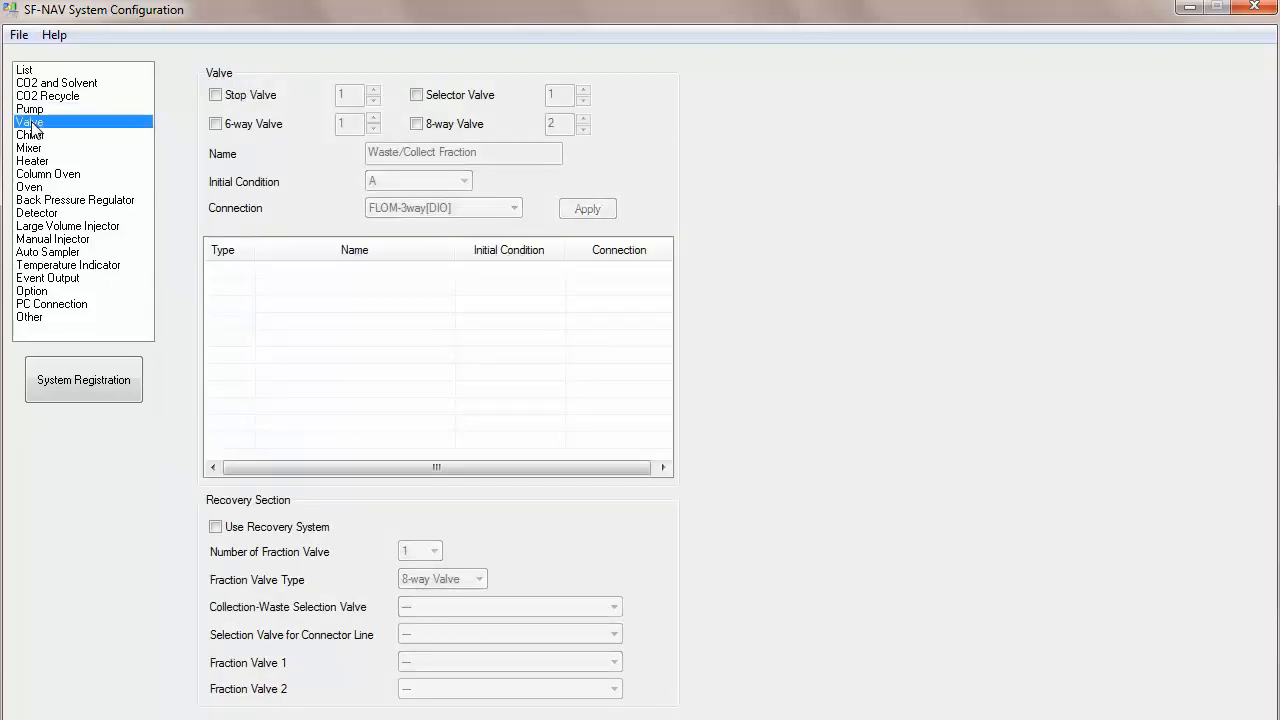
click(416, 95)
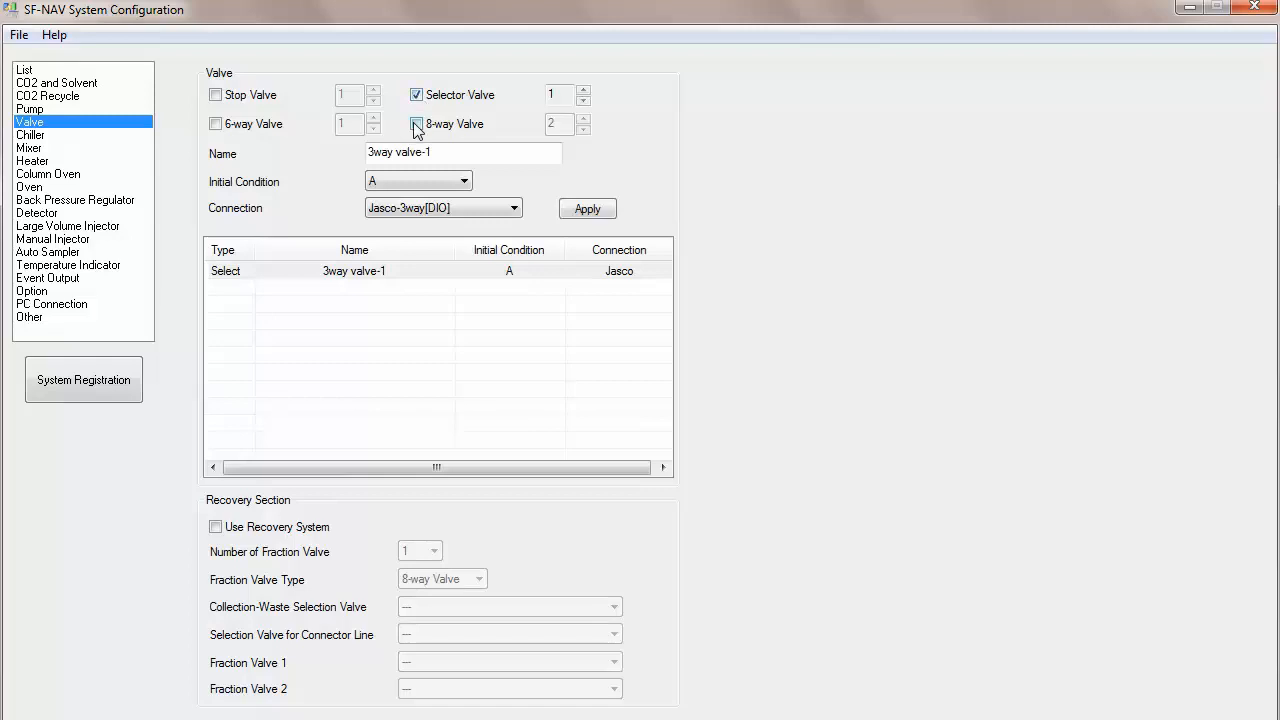
click(416, 124)
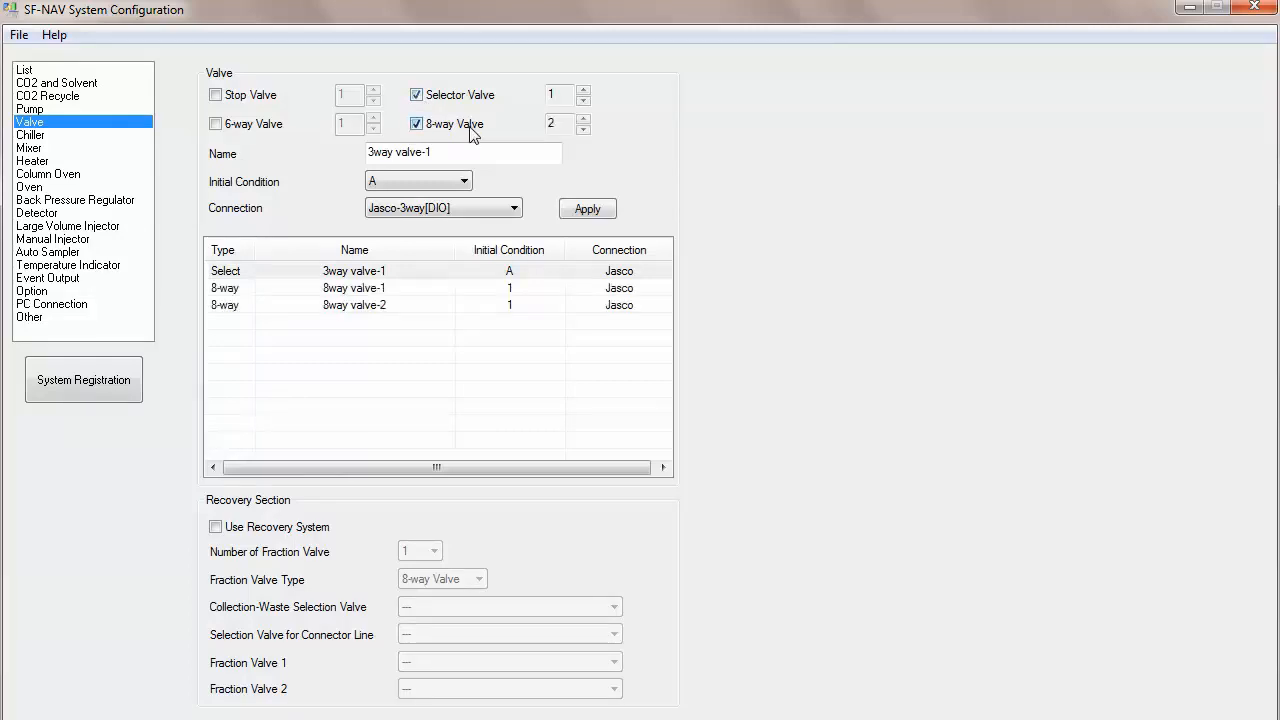
Step: Set the number of selector valves to 3 and 8-way valves to 1
click(584, 90)
click(584, 90)
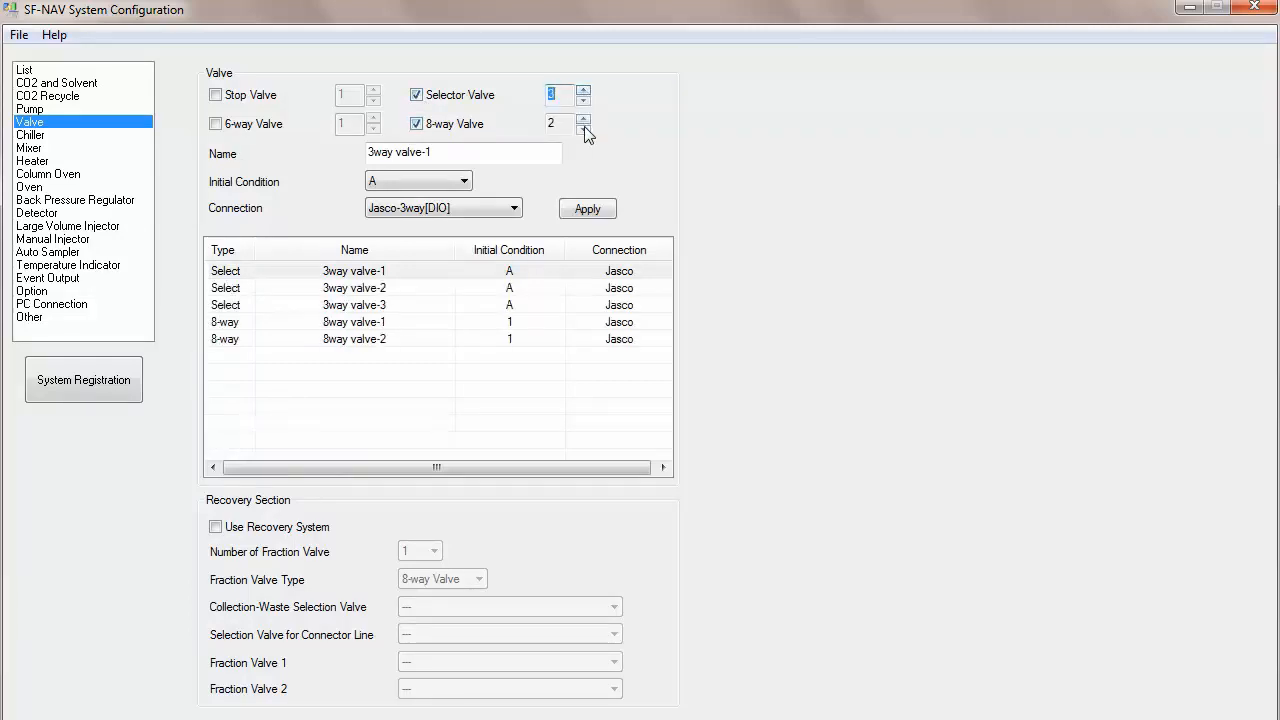
click(583, 129)
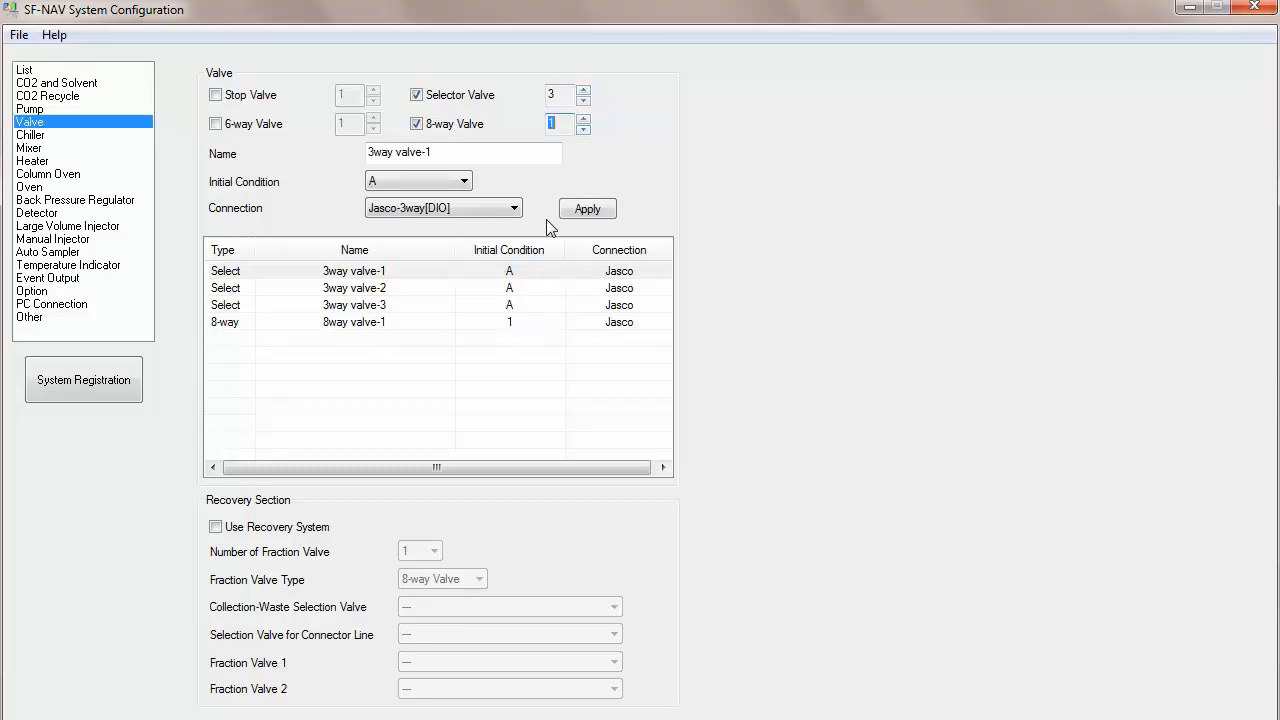
Step: Rename the first 3-way selector valve to Waste-Collect Fractions with FLOM-3way[DIO] connection and apply
click(404, 277)
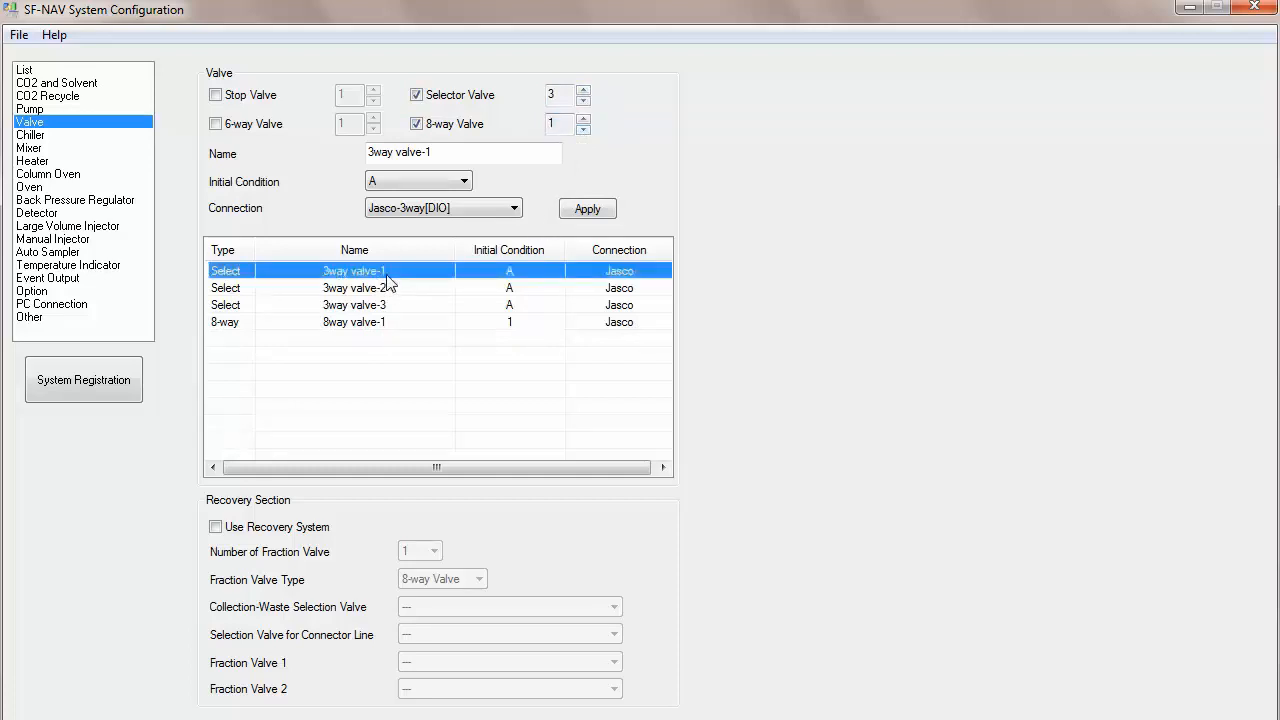
drag(436, 152, 308, 155)
text(Waste)
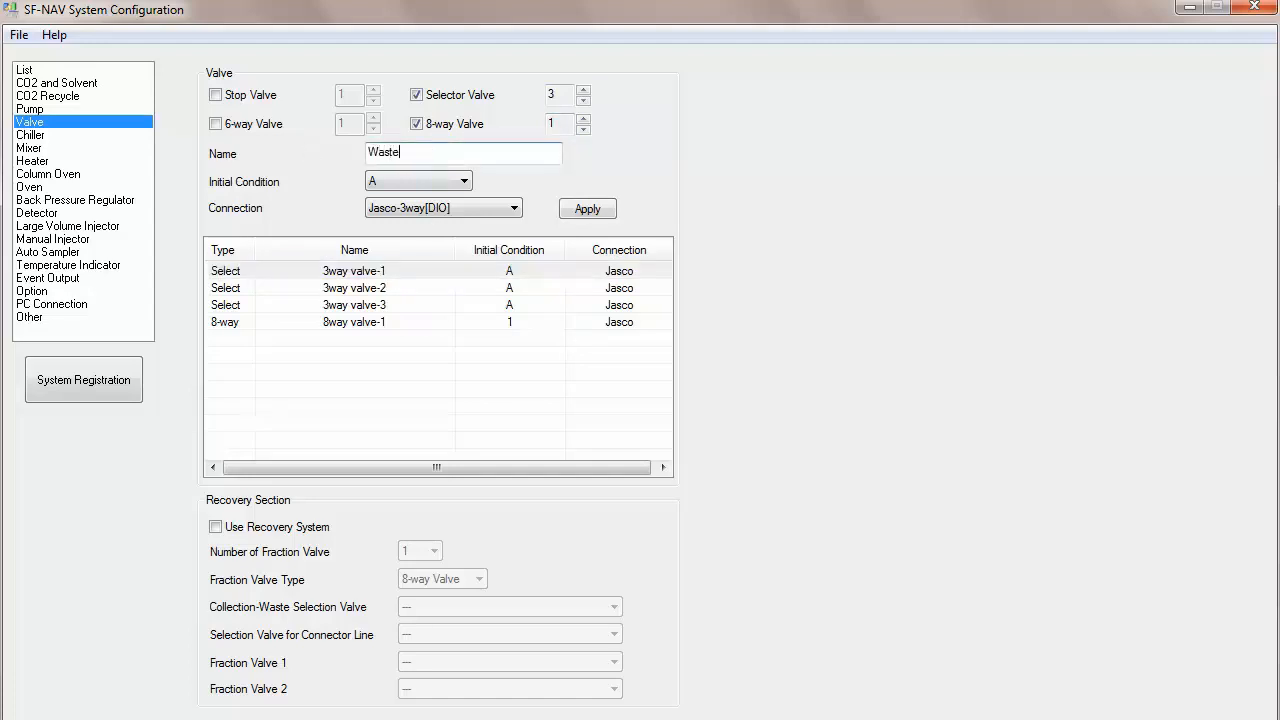
text(-Collect Fractions)
click(415, 208)
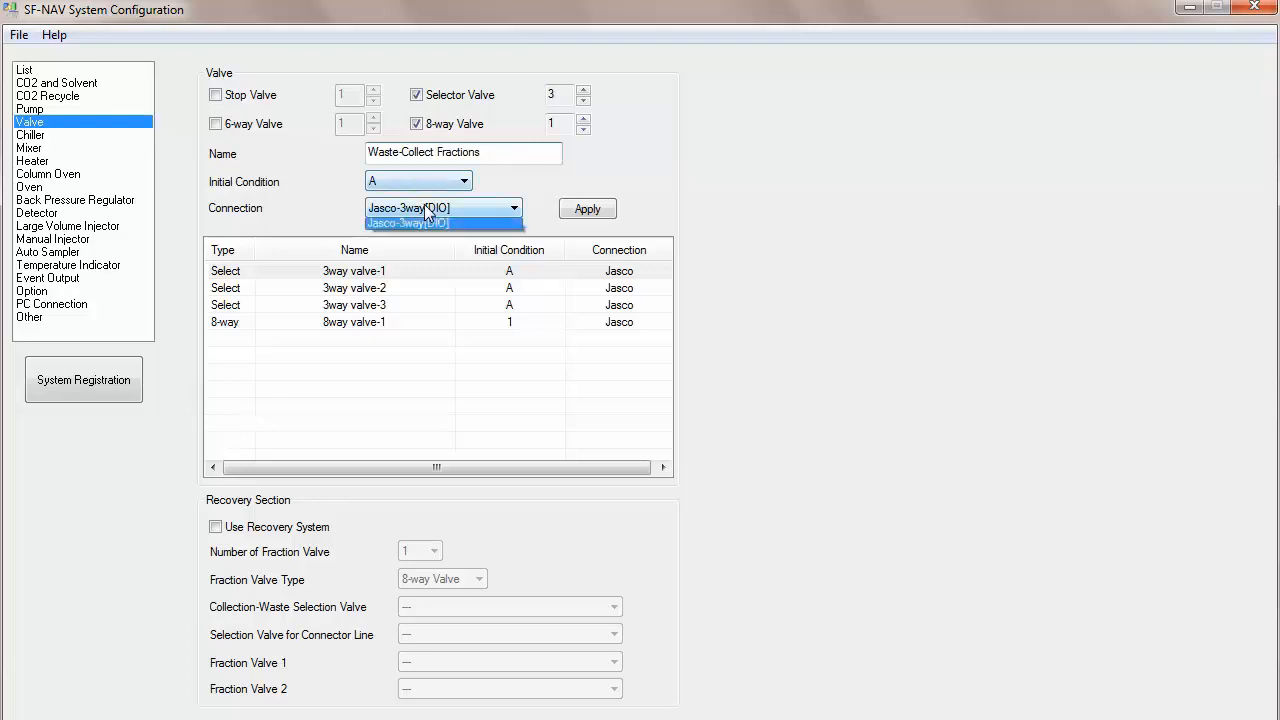
click(407, 227)
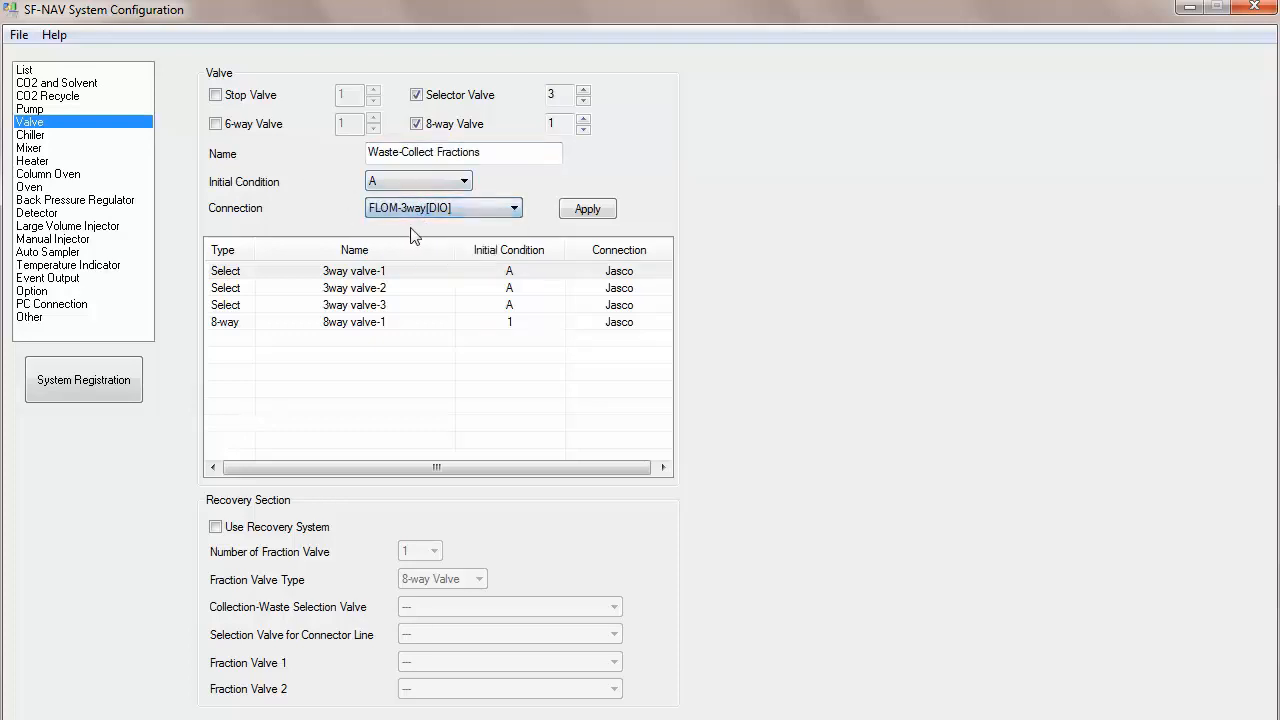
click(588, 210)
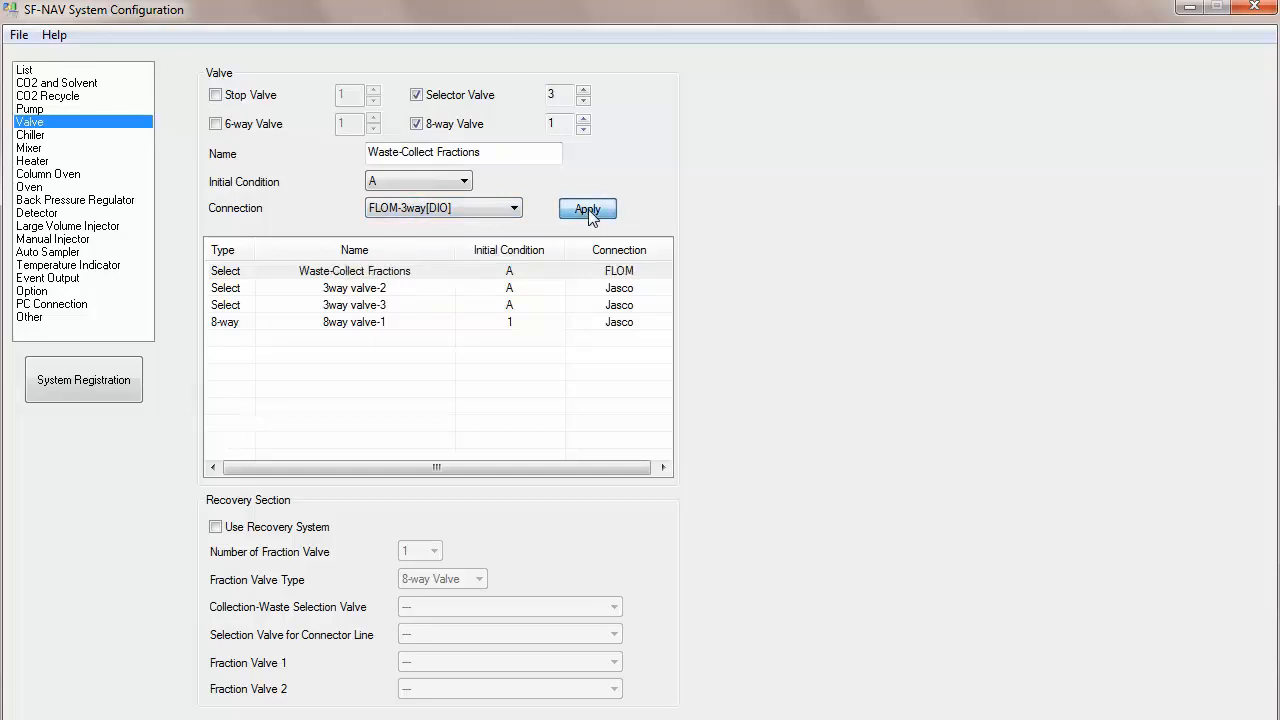
Step: Rename the second selector valve to LVI Selection, set its connection to FLOM-3way[DIO], and apply
click(395, 295)
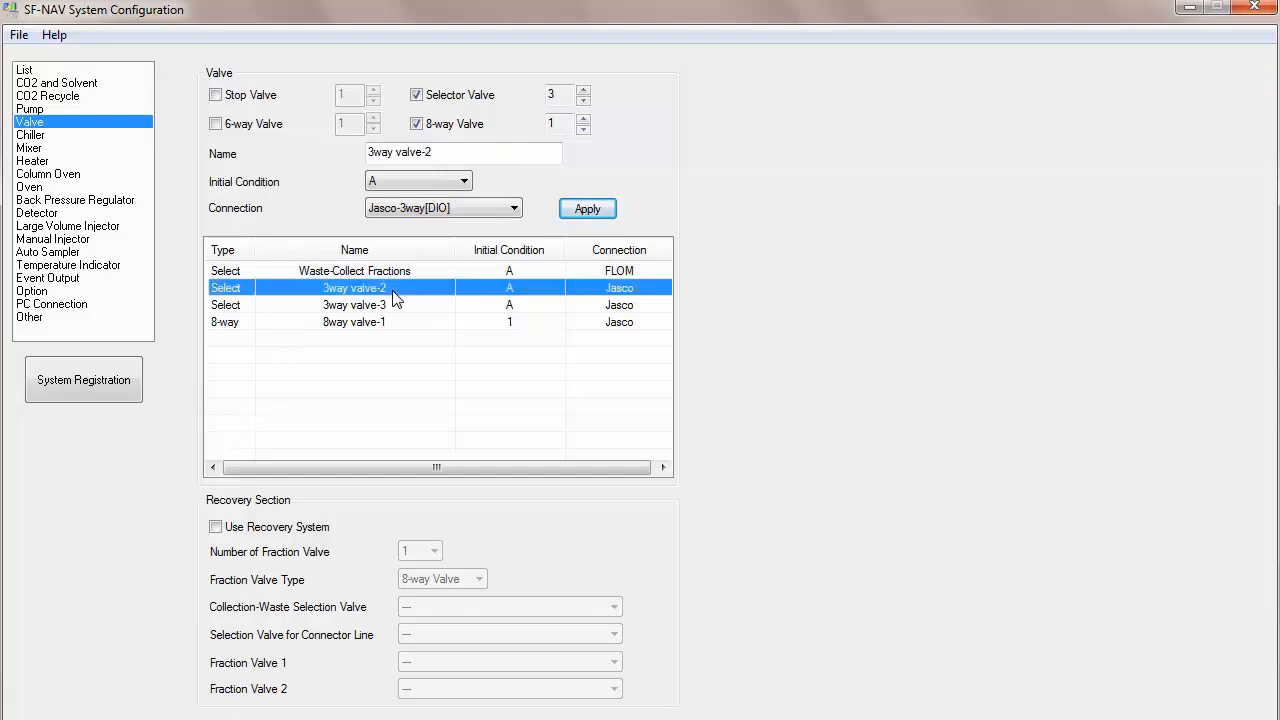
drag(442, 152, 329, 152)
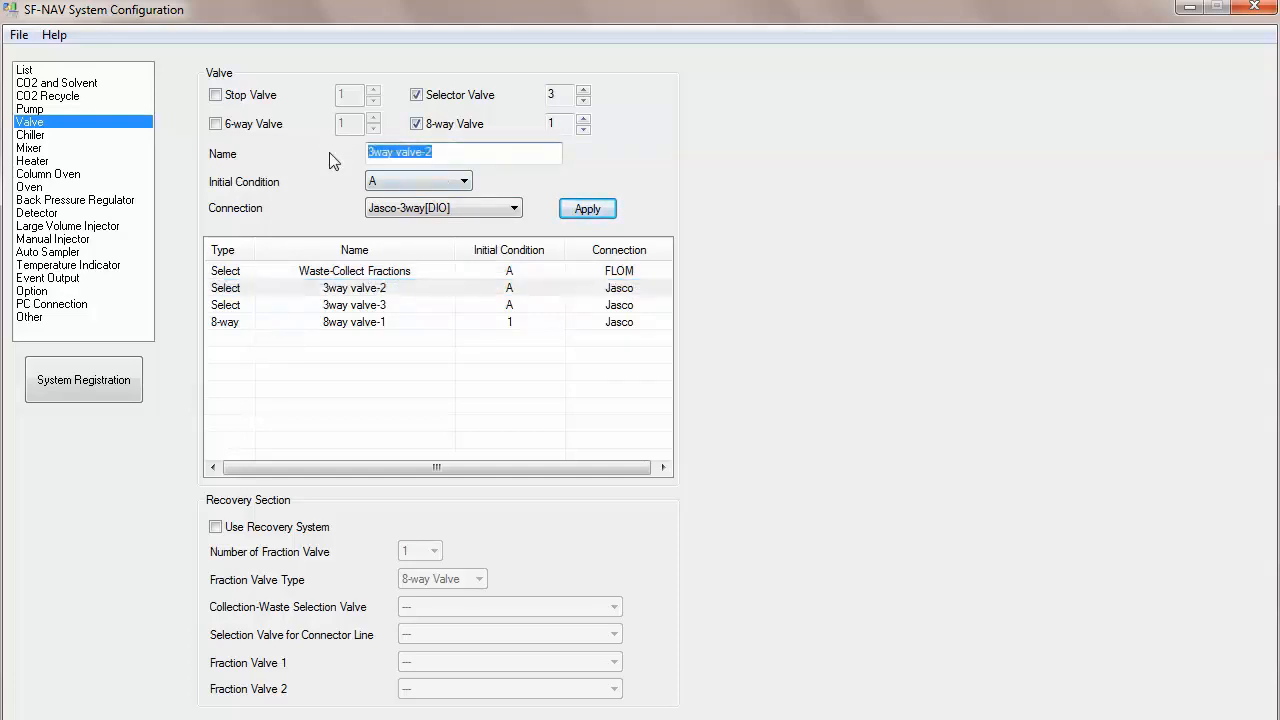
text(LVI)
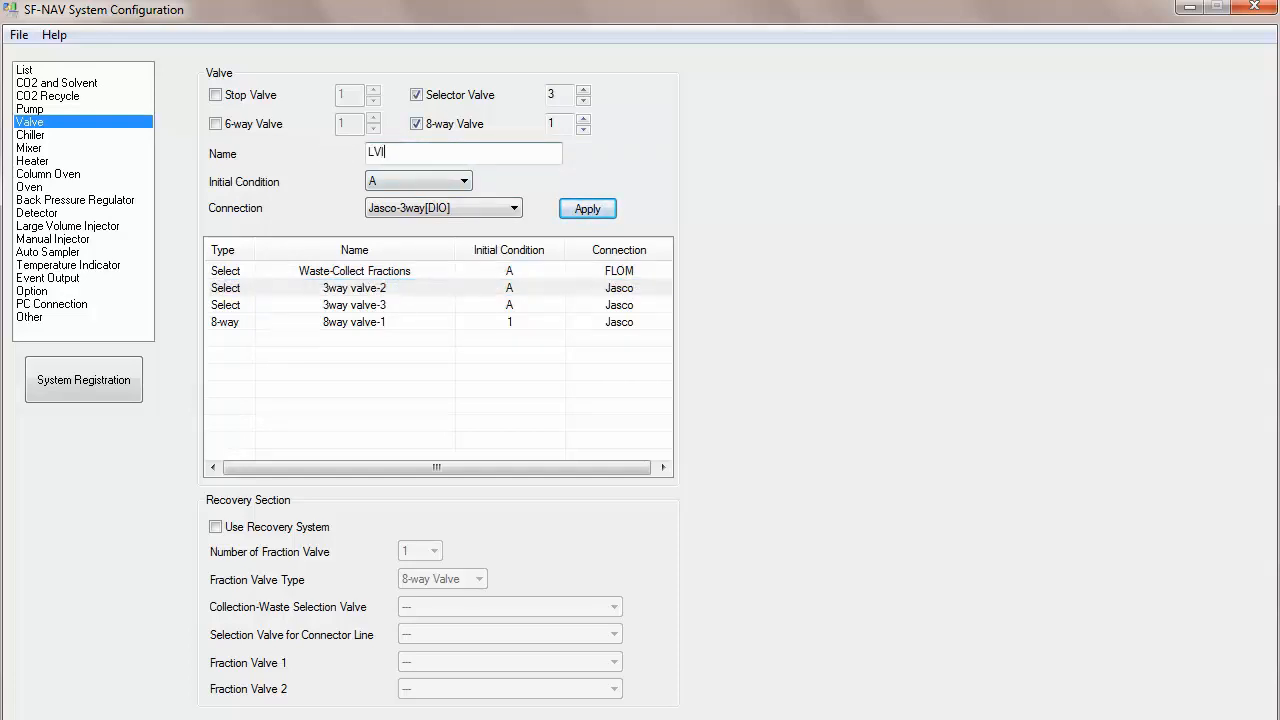
text( S)
click(415, 208)
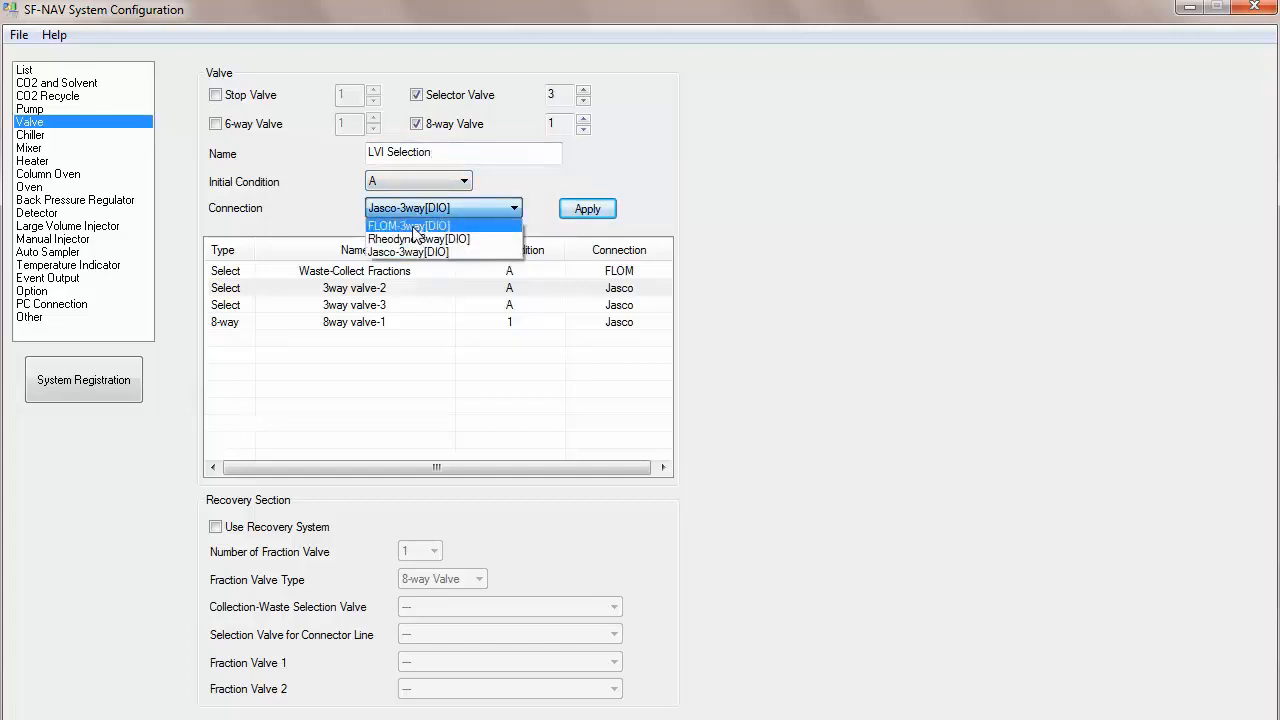
click(414, 228)
click(586, 212)
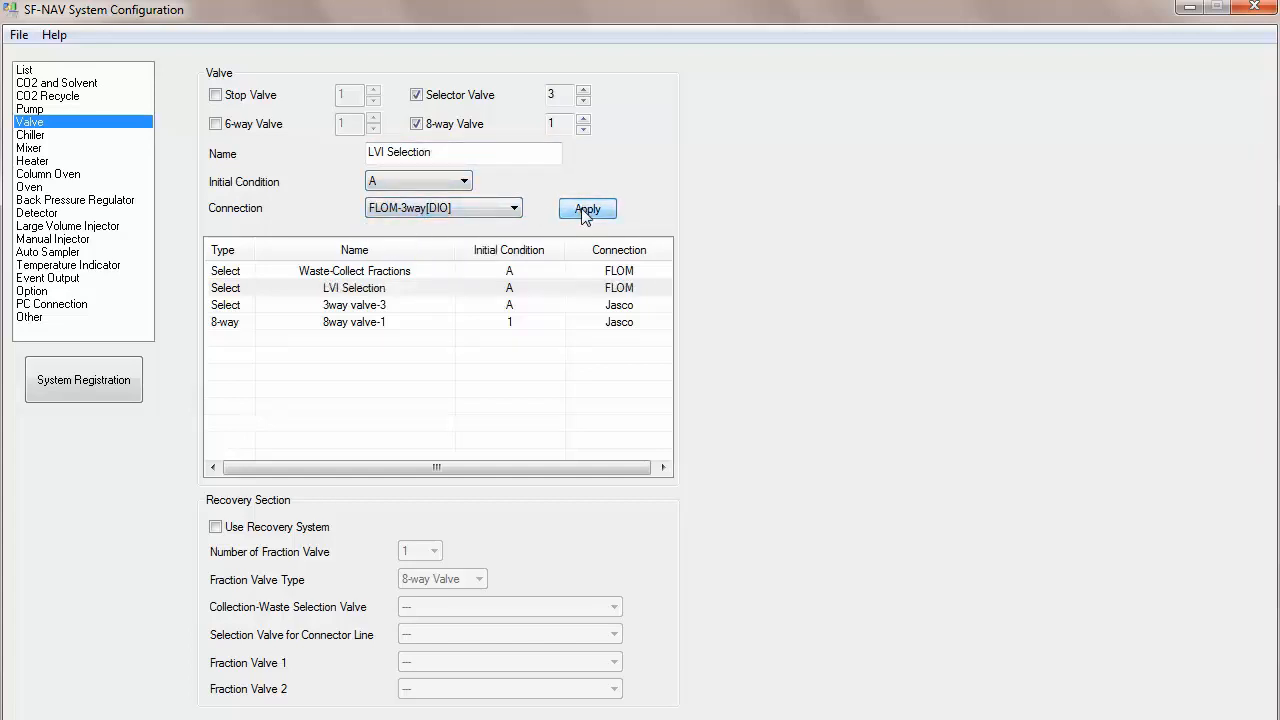
Step: Rename the third selector valve to LVI Injection, set its connection to FLOM-3way[DIO], and apply
click(396, 307)
drag(451, 156, 327, 160)
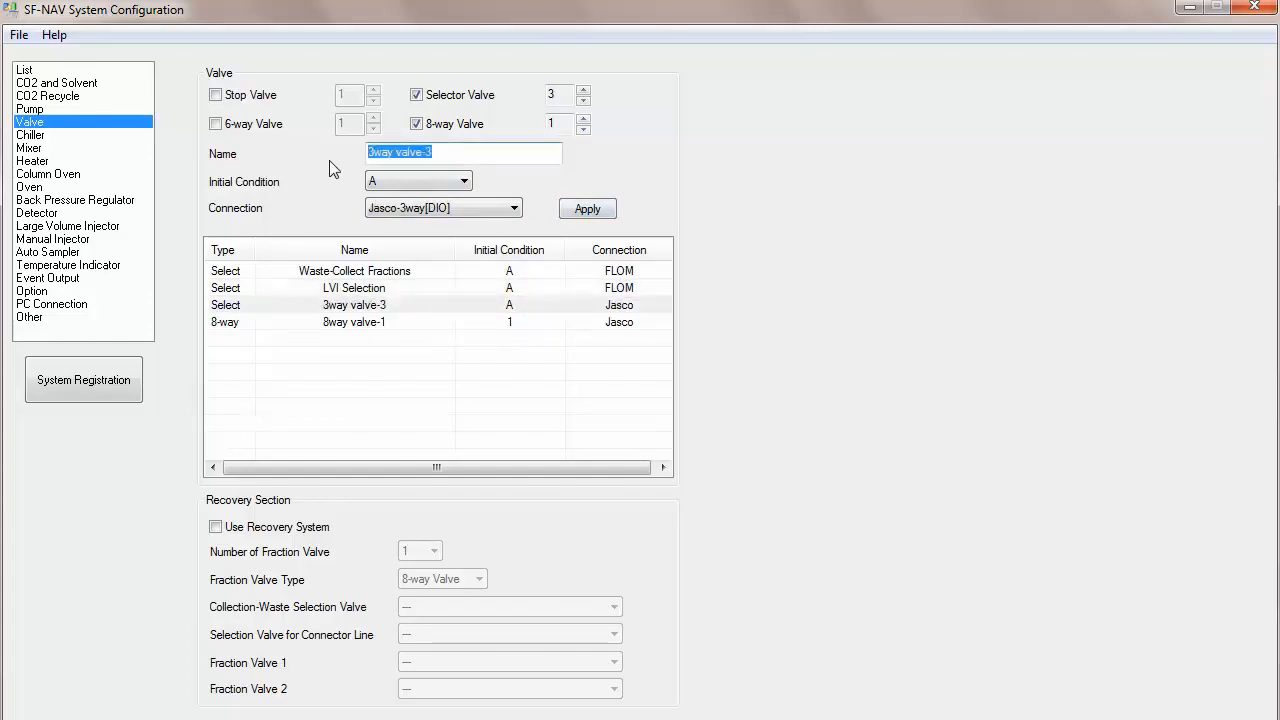
text(LVI Injection)
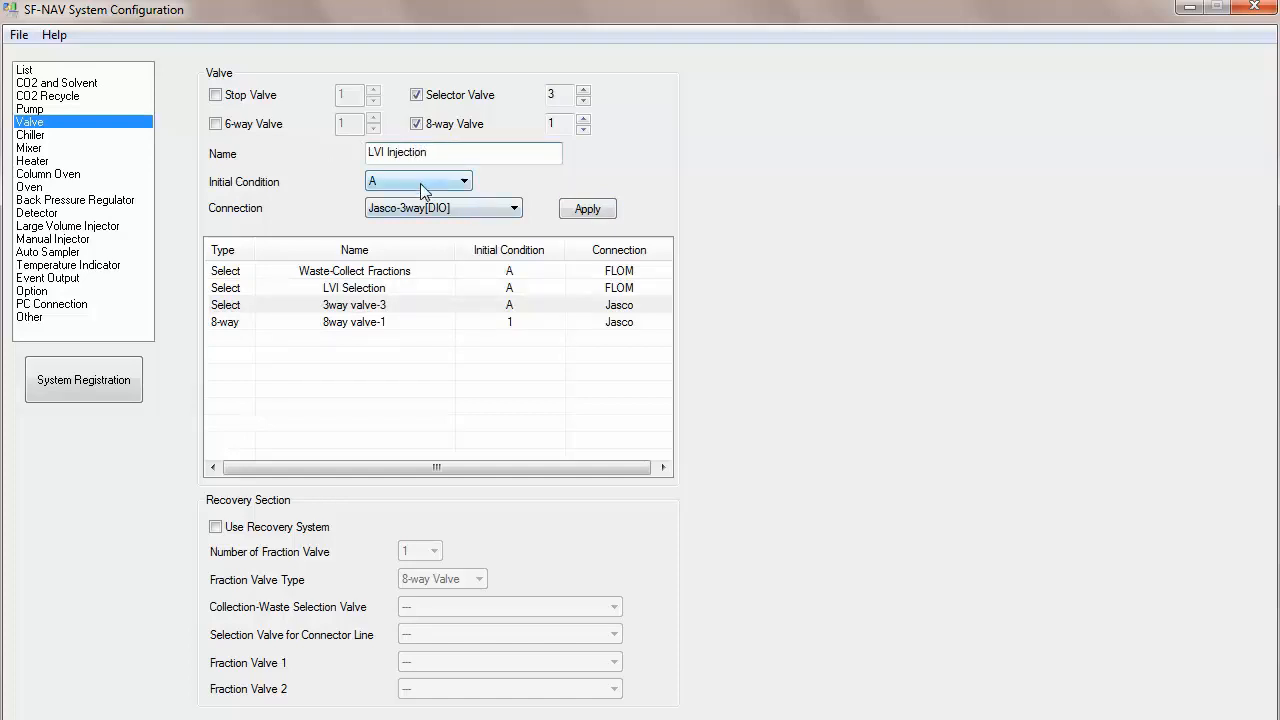
click(430, 208)
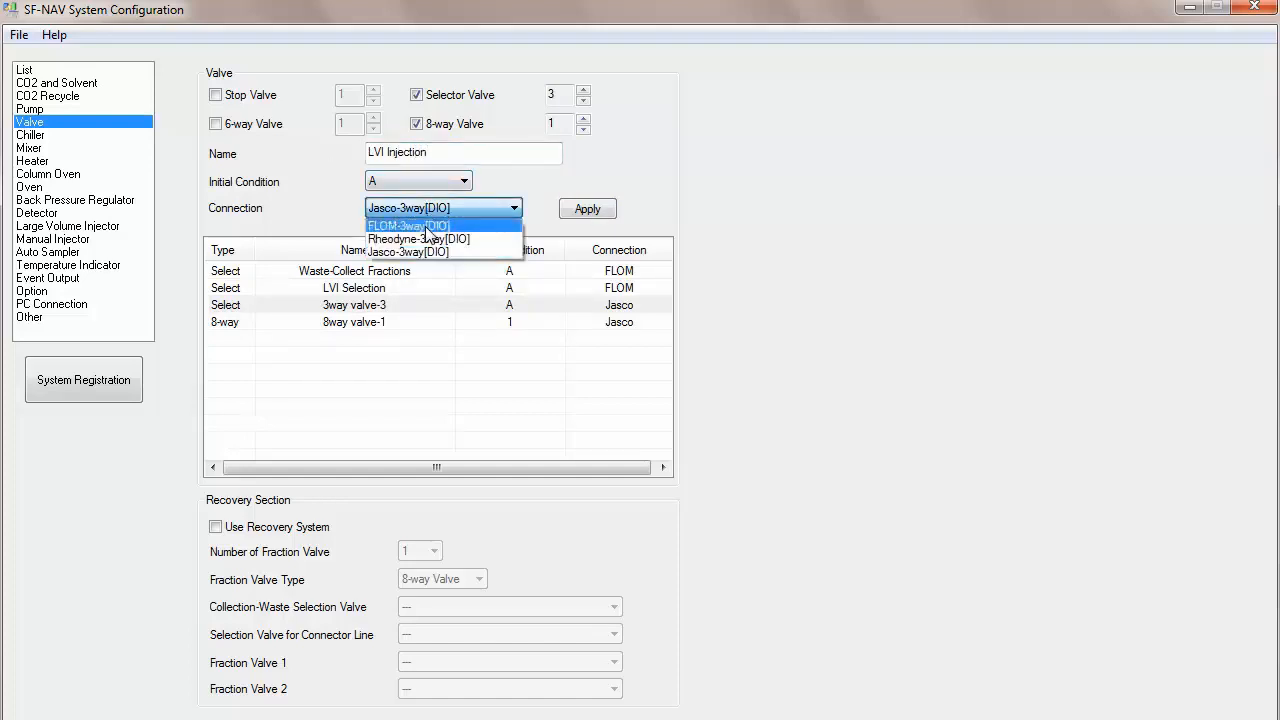
click(428, 226)
click(586, 218)
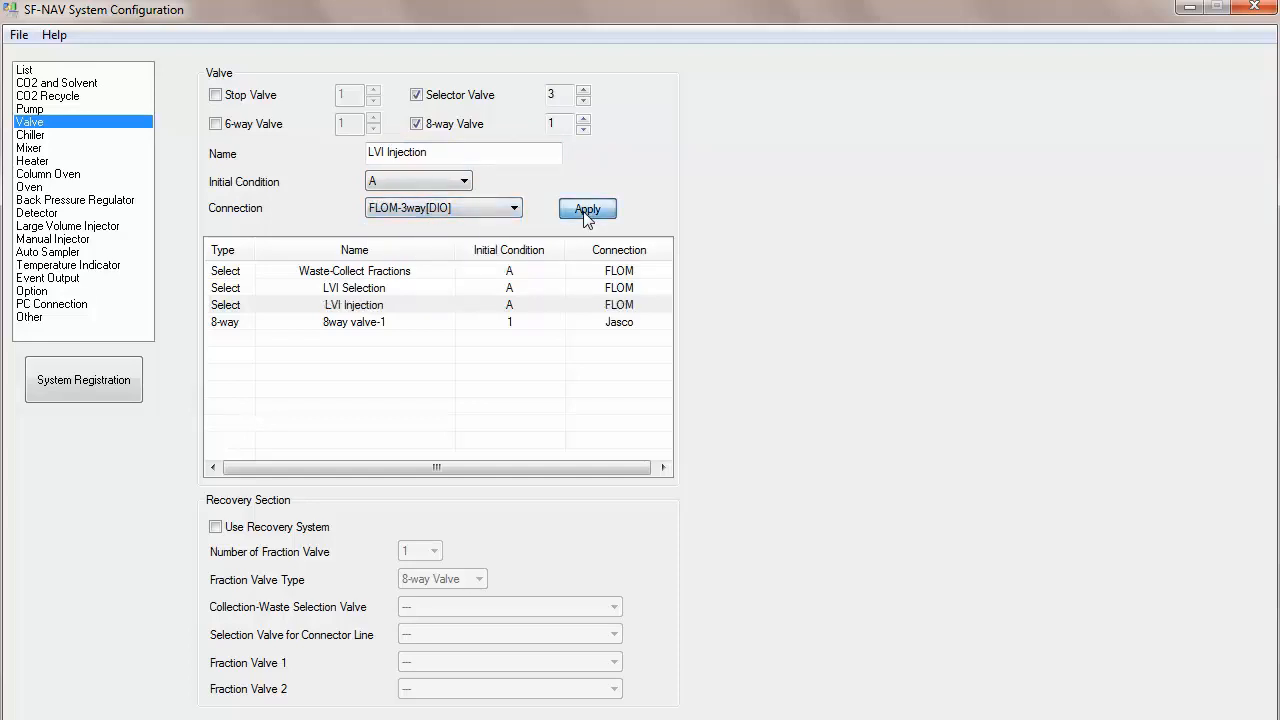
Step: Rename the 8-way valve to Fraction, set its connection to FLOM-8way[DIO], and apply
click(400, 330)
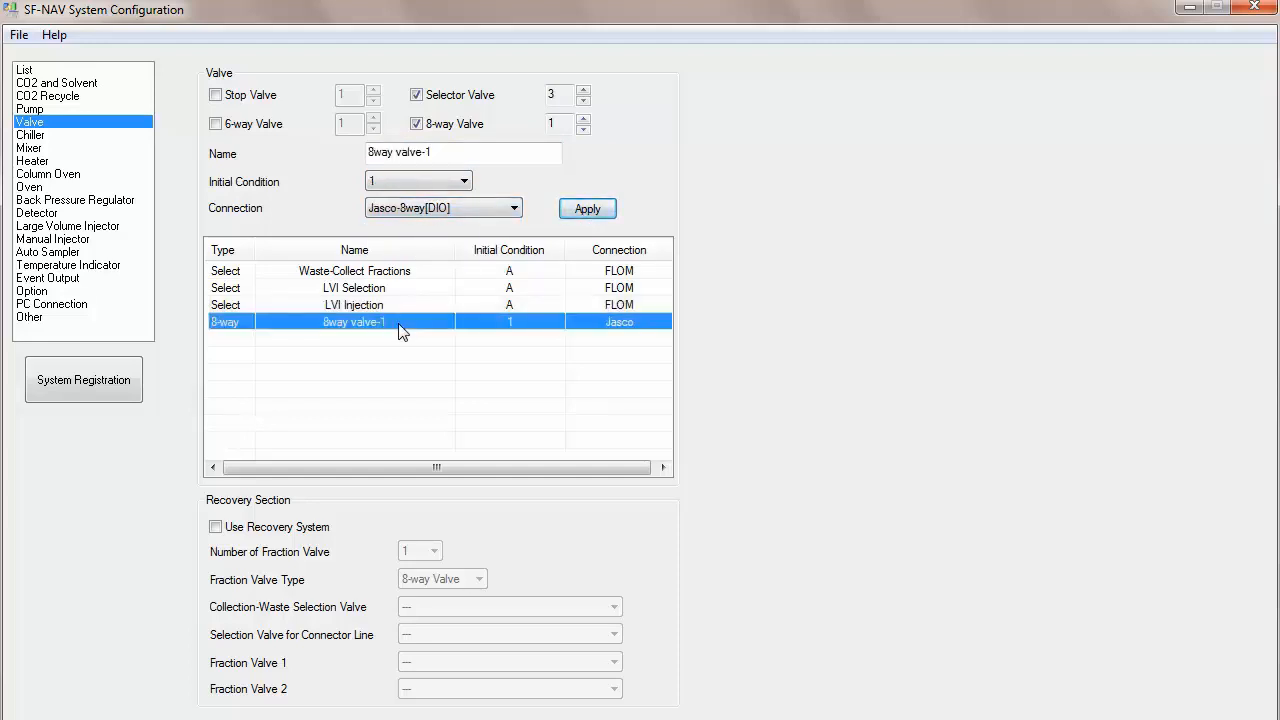
click(450, 150)
text(Fraction)
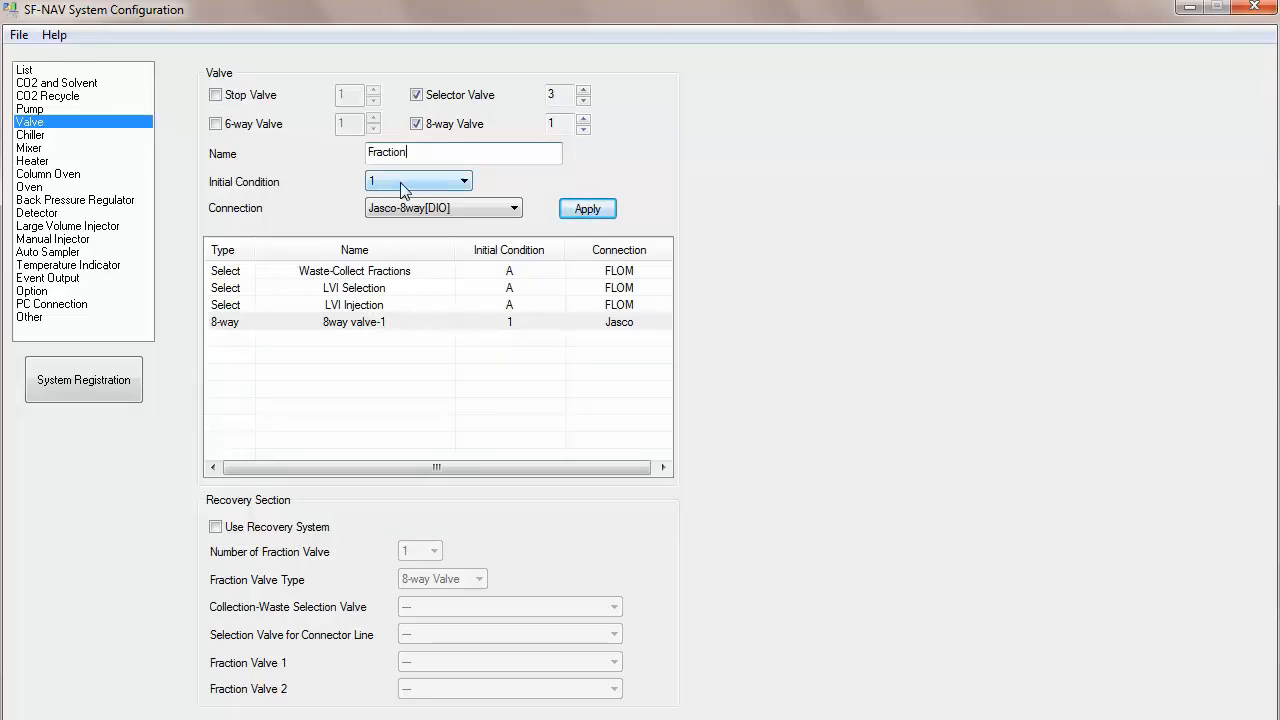
click(442, 208)
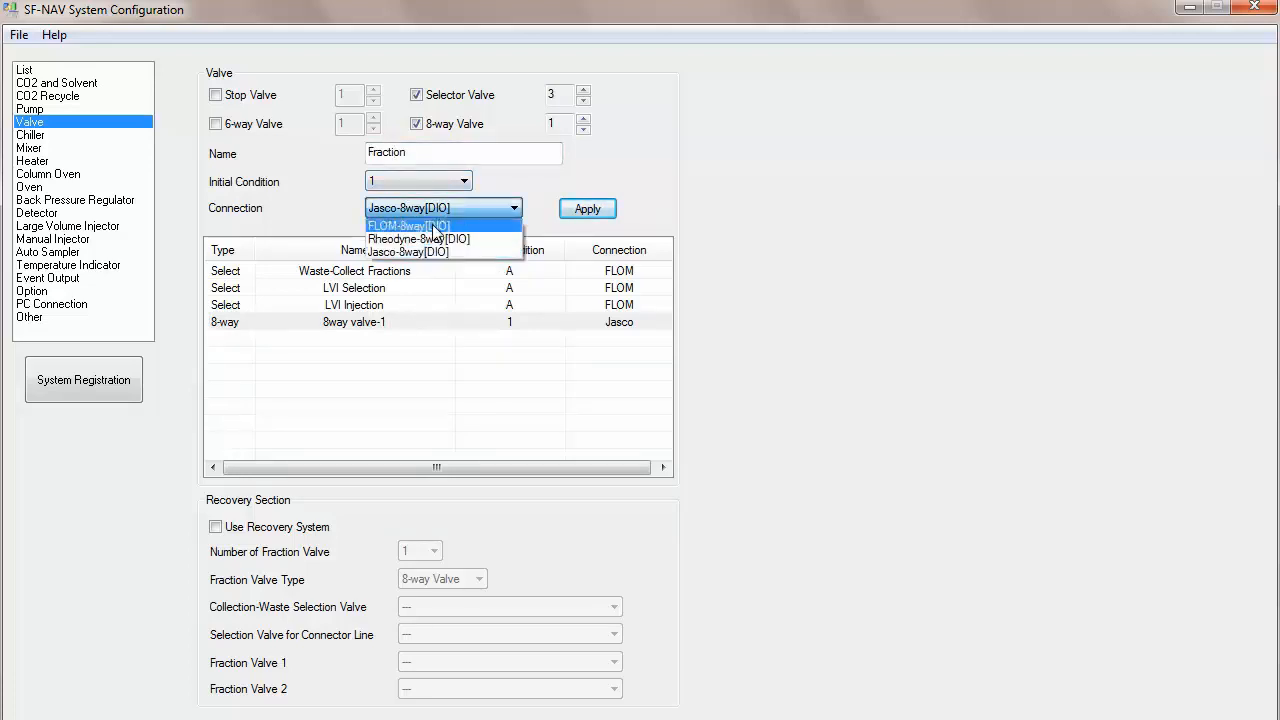
click(435, 226)
click(587, 208)
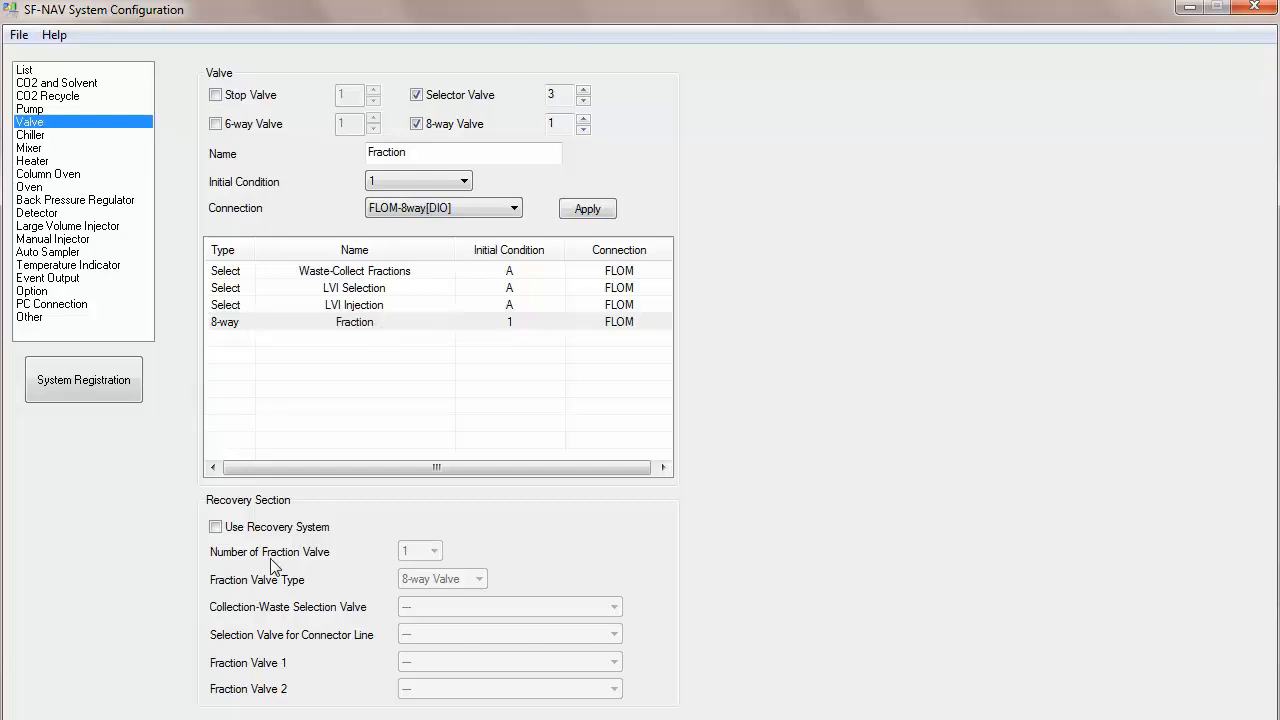
Step: Enable the recovery system with Waste-Collect Fractions as collection-waste selection valve and Fraction as fraction valve 1
click(216, 527)
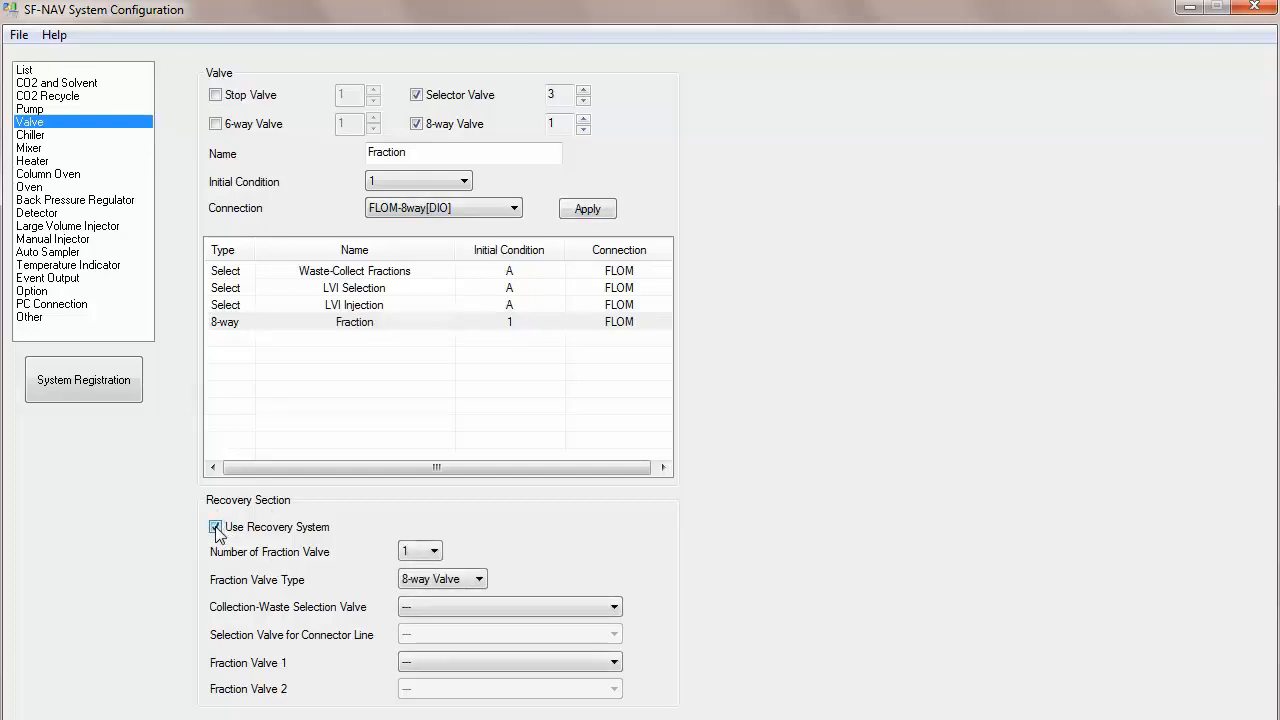
click(412, 551)
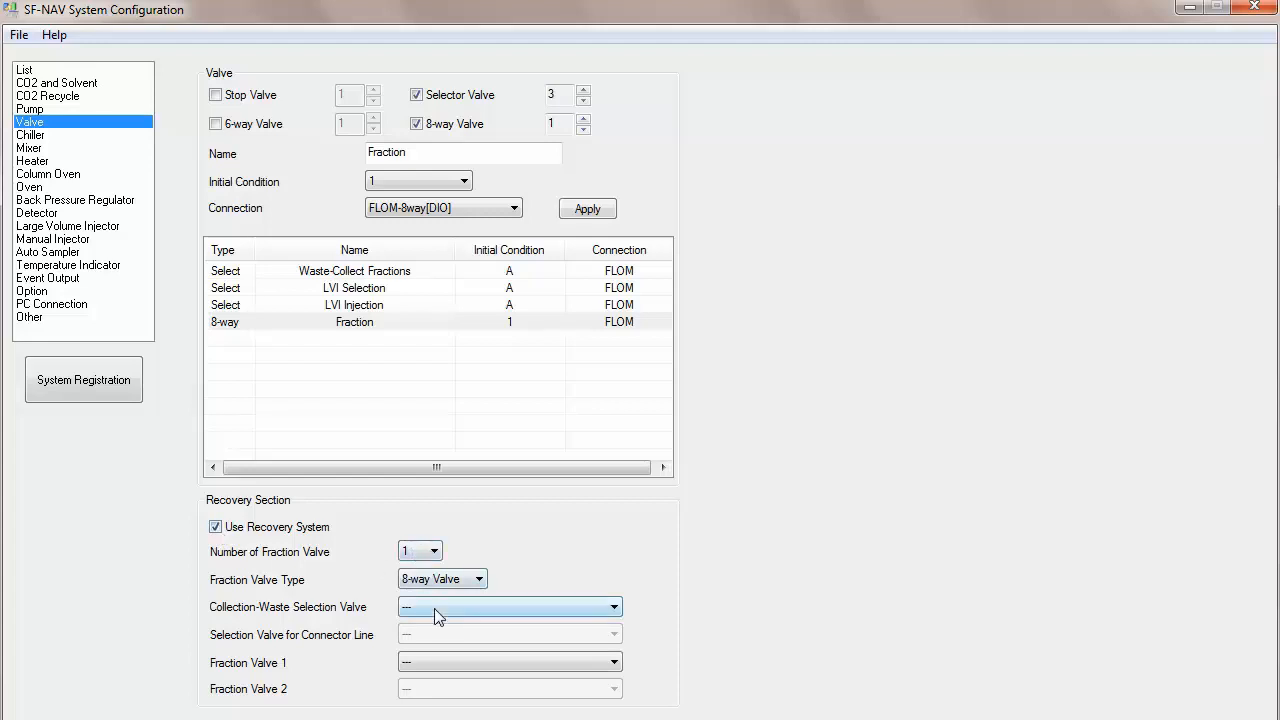
click(434, 608)
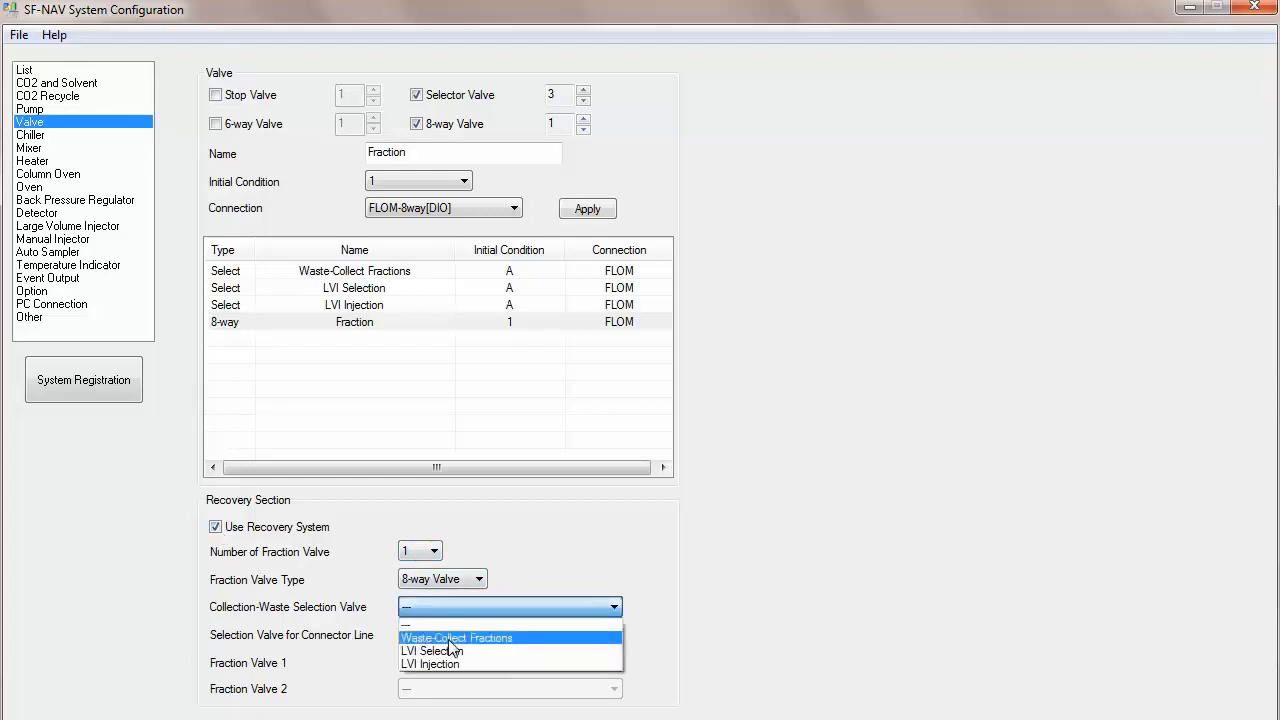
click(450, 638)
click(461, 664)
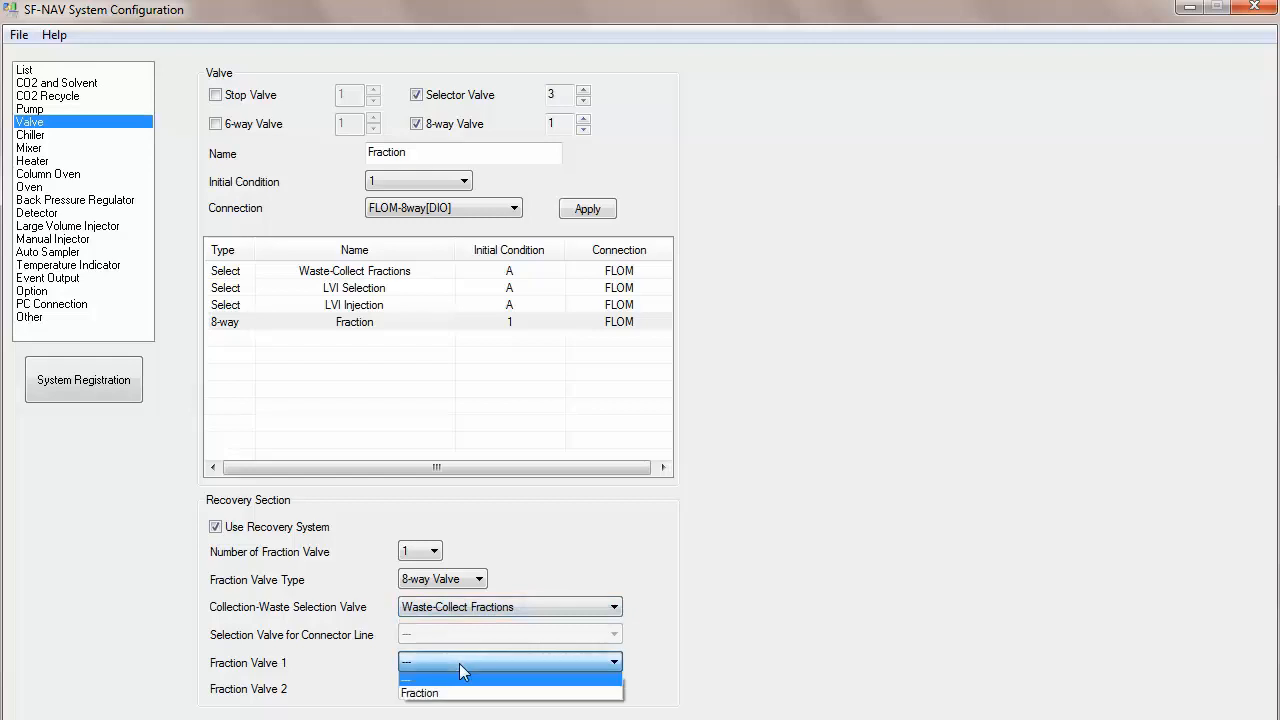
click(450, 693)
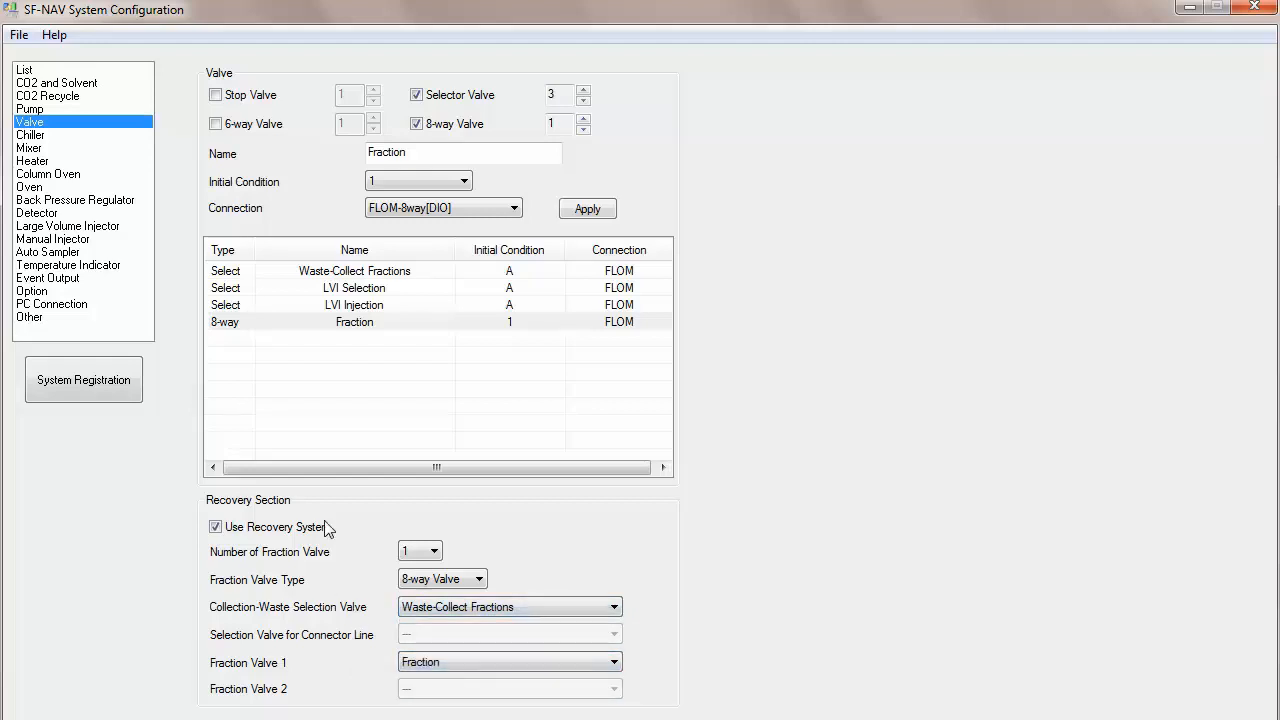
Step: Open the Heater settings, enable the heater, and set the number of heaters to 3
click(27, 137)
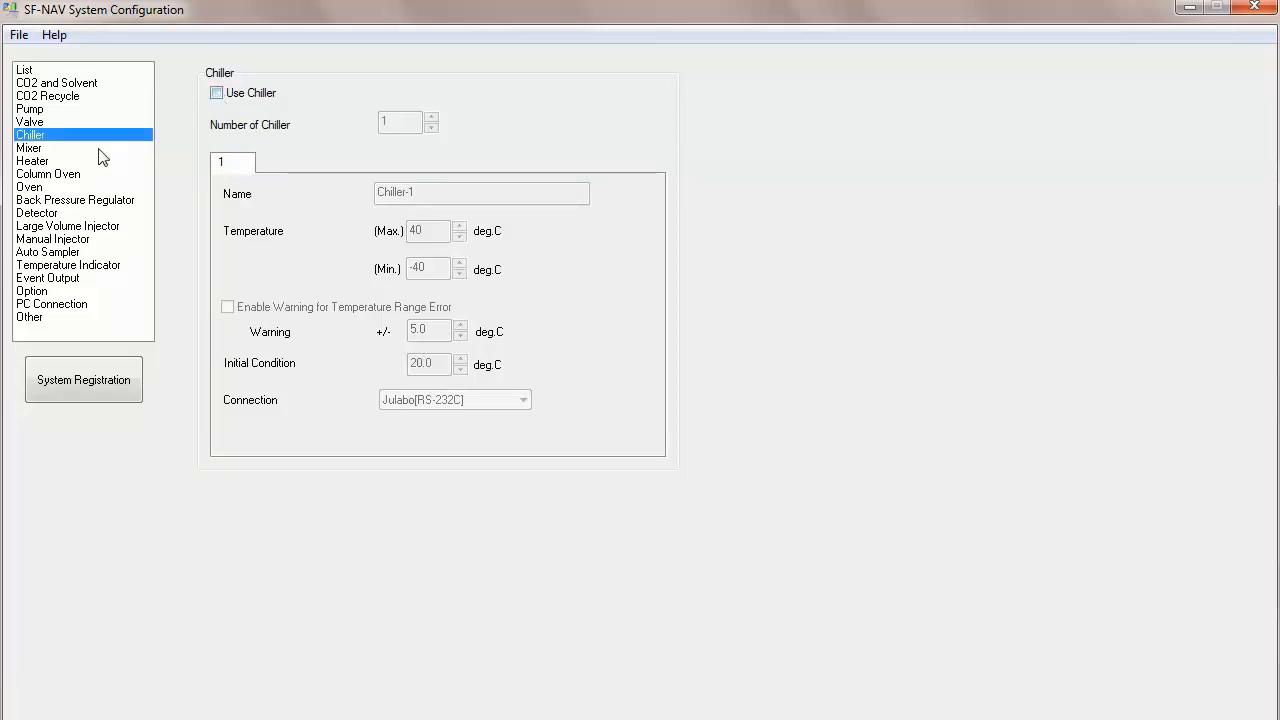
click(32, 152)
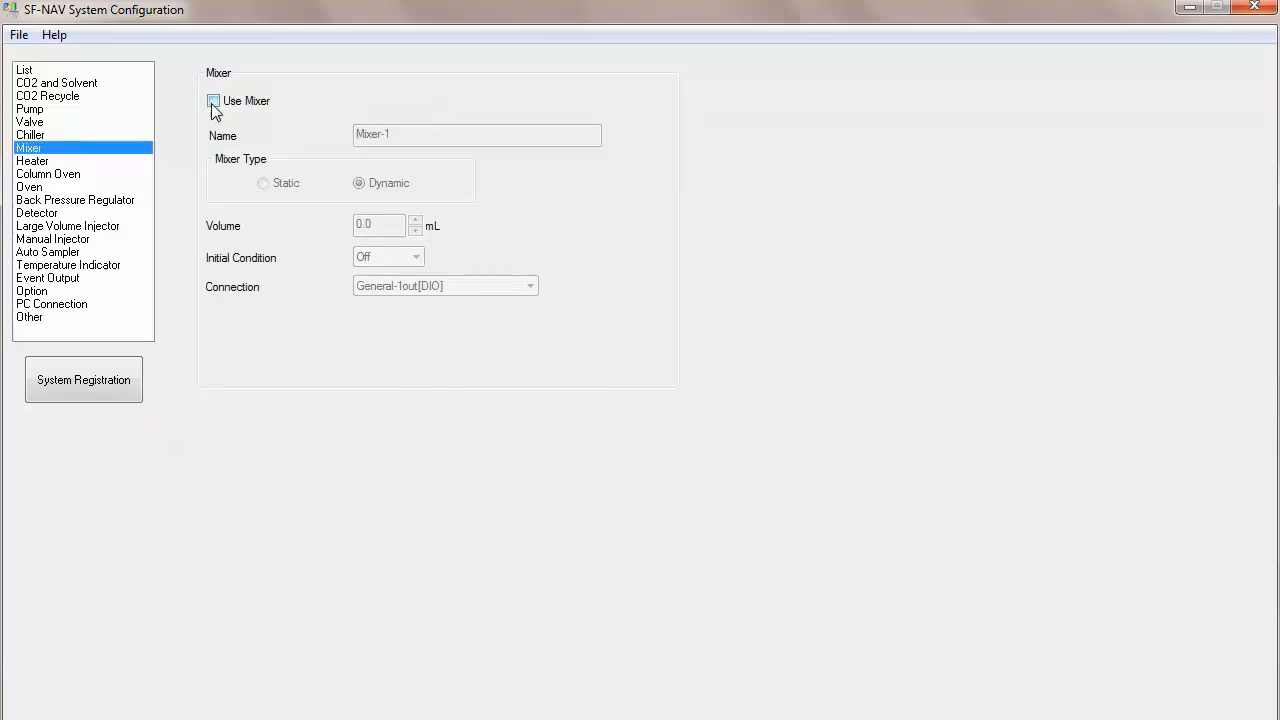
click(42, 161)
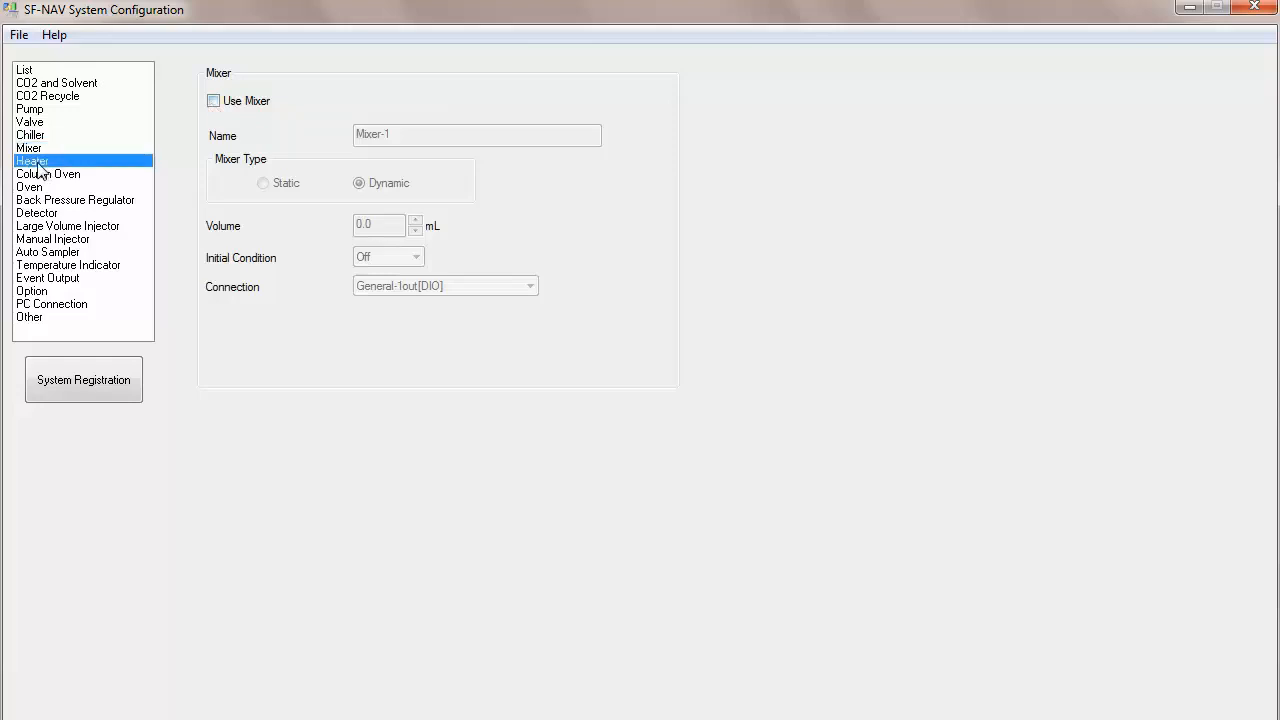
click(221, 97)
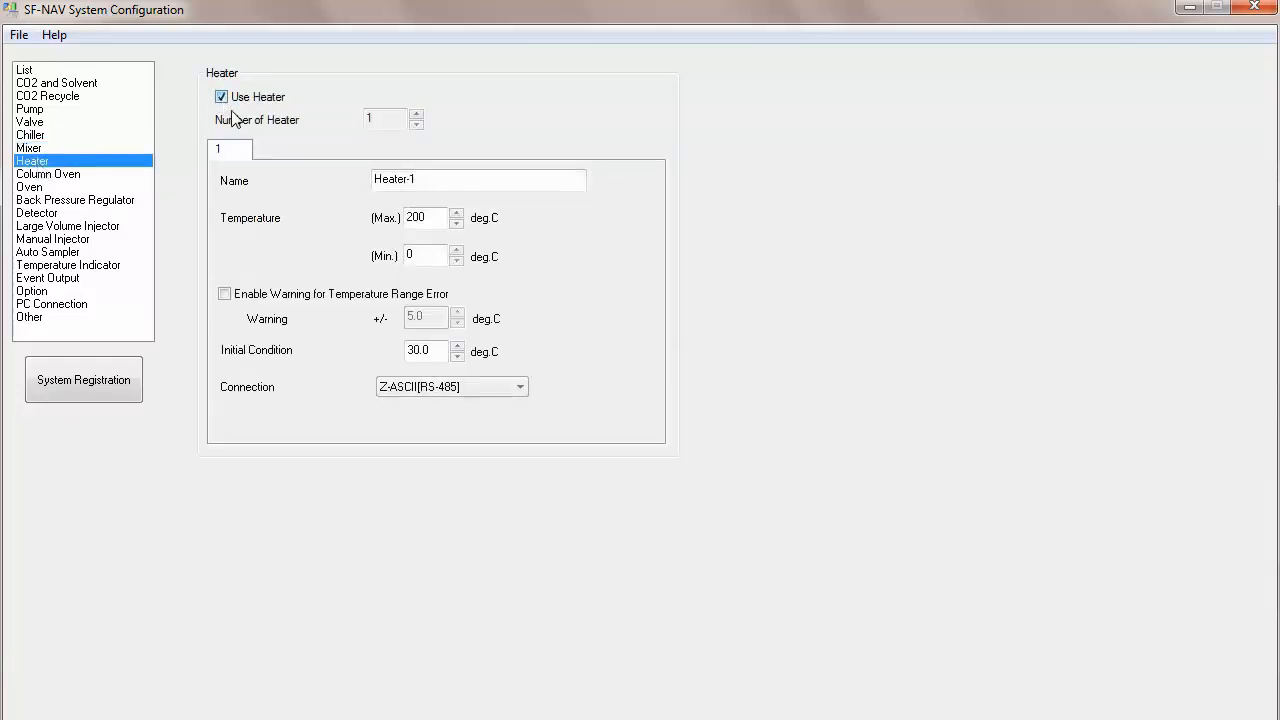
click(416, 114)
click(416, 114)
Step: Rename heater 1 to CO2 Heater and set its maximum temperature to 80 deg.C
drag(421, 180, 324, 196)
text(CO)
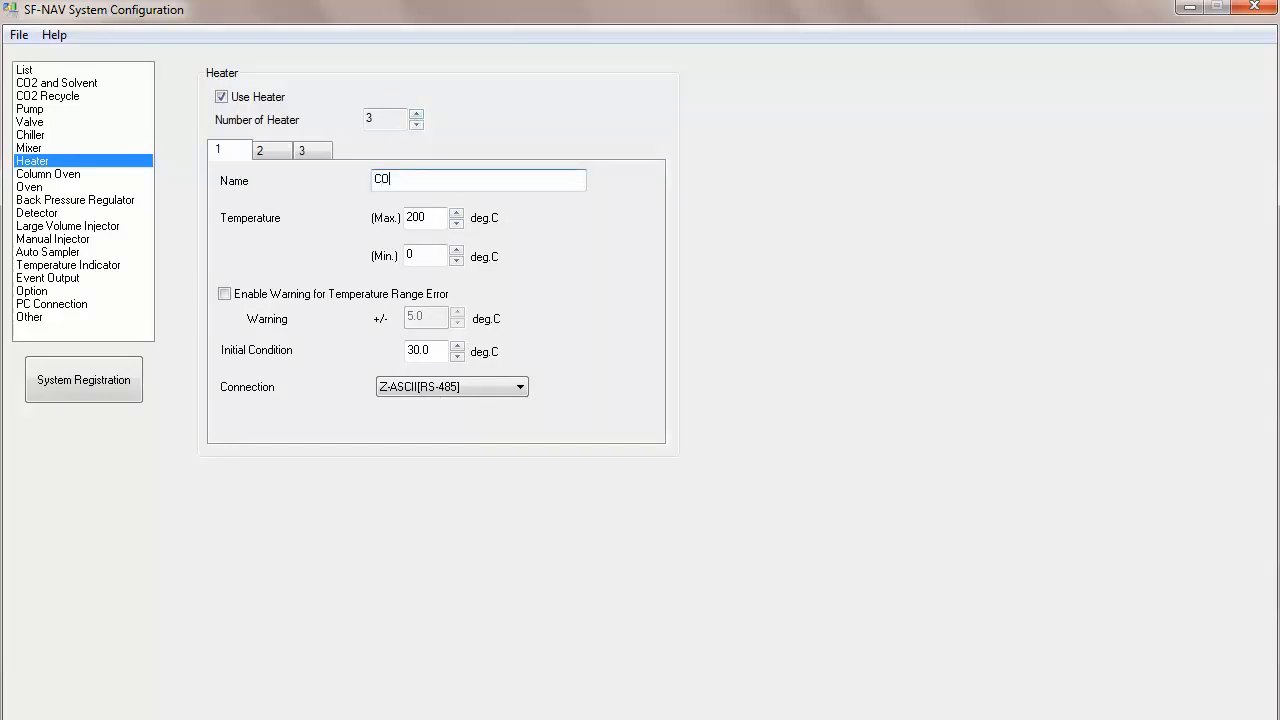
text(2 Heater)
drag(437, 220, 401, 219)
text(80)
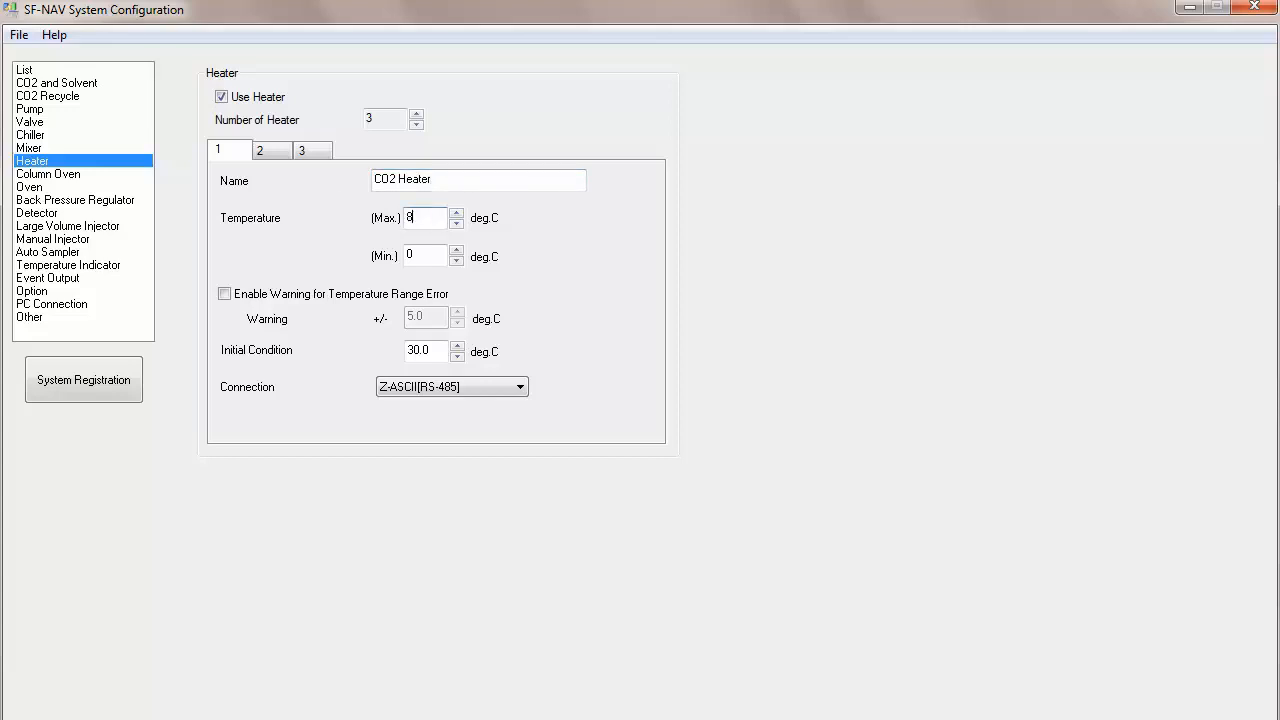
click(439, 349)
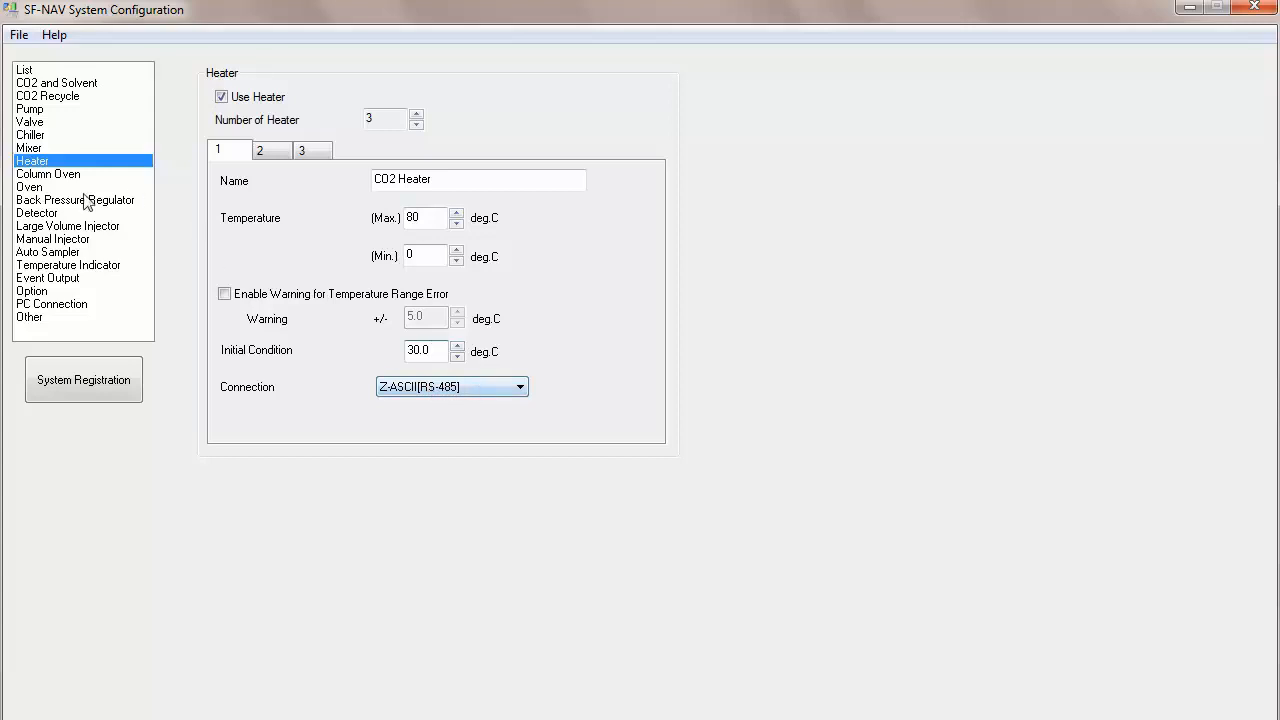
Step: Rename heater 2 to Collection Heater and set its maximum temperature to 80 deg.C
click(271, 152)
drag(540, 180, 322, 198)
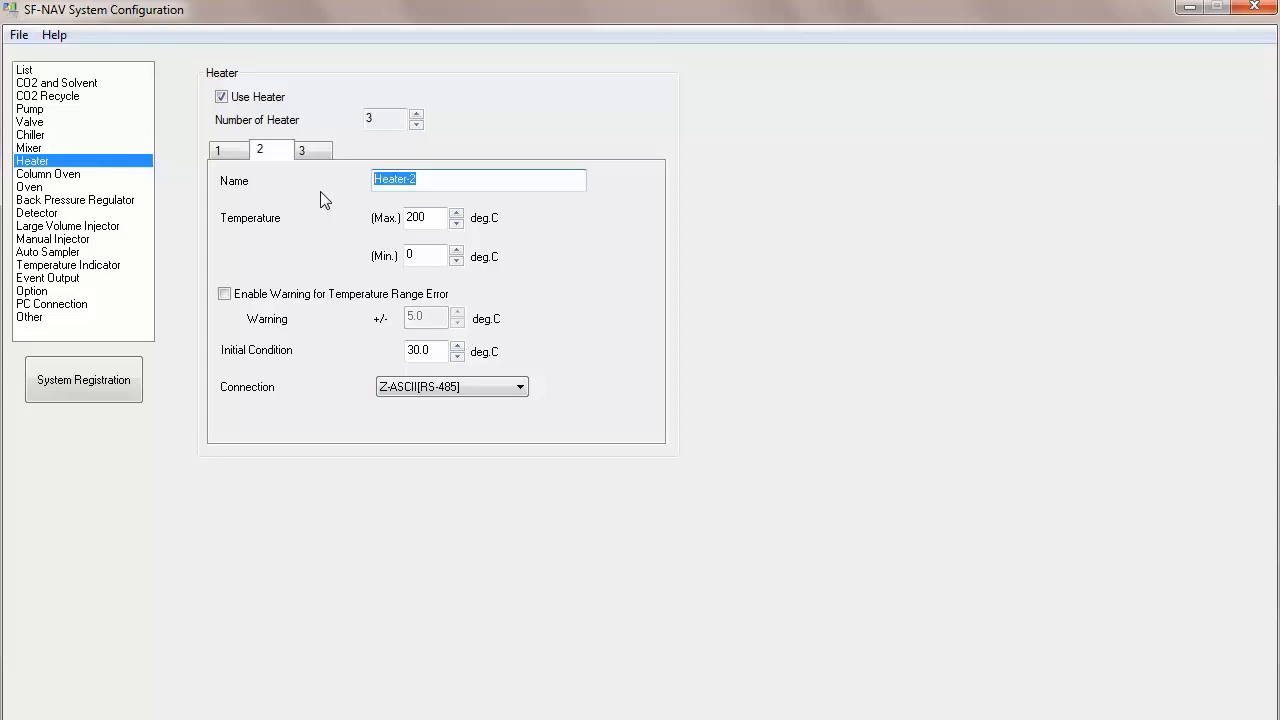
text(FColum)
key(BackSpace)
key(BackSpace)
text(lection Heate)
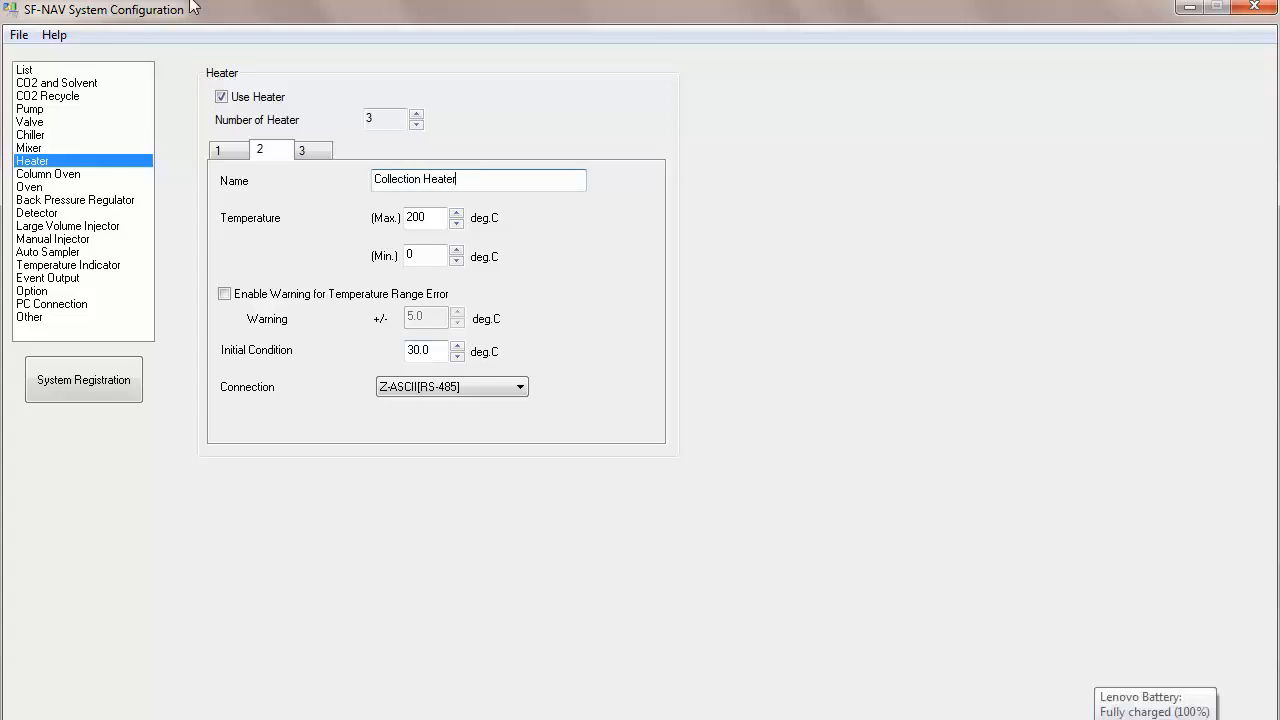
double_click(418, 228)
text(80)
click(434, 349)
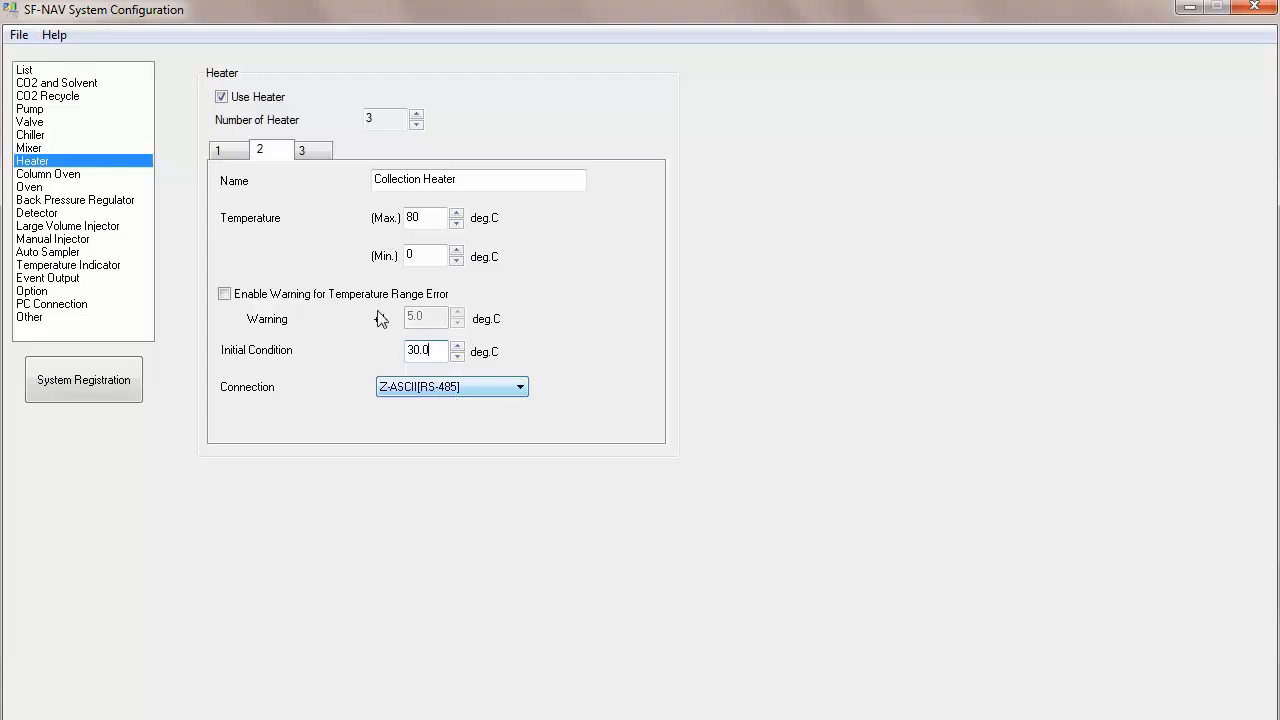
Step: Rename heater 3 to Fractions and set its maximum temperature to 80 deg.C
click(307, 152)
drag(414, 180, 362, 180)
text(Fr)
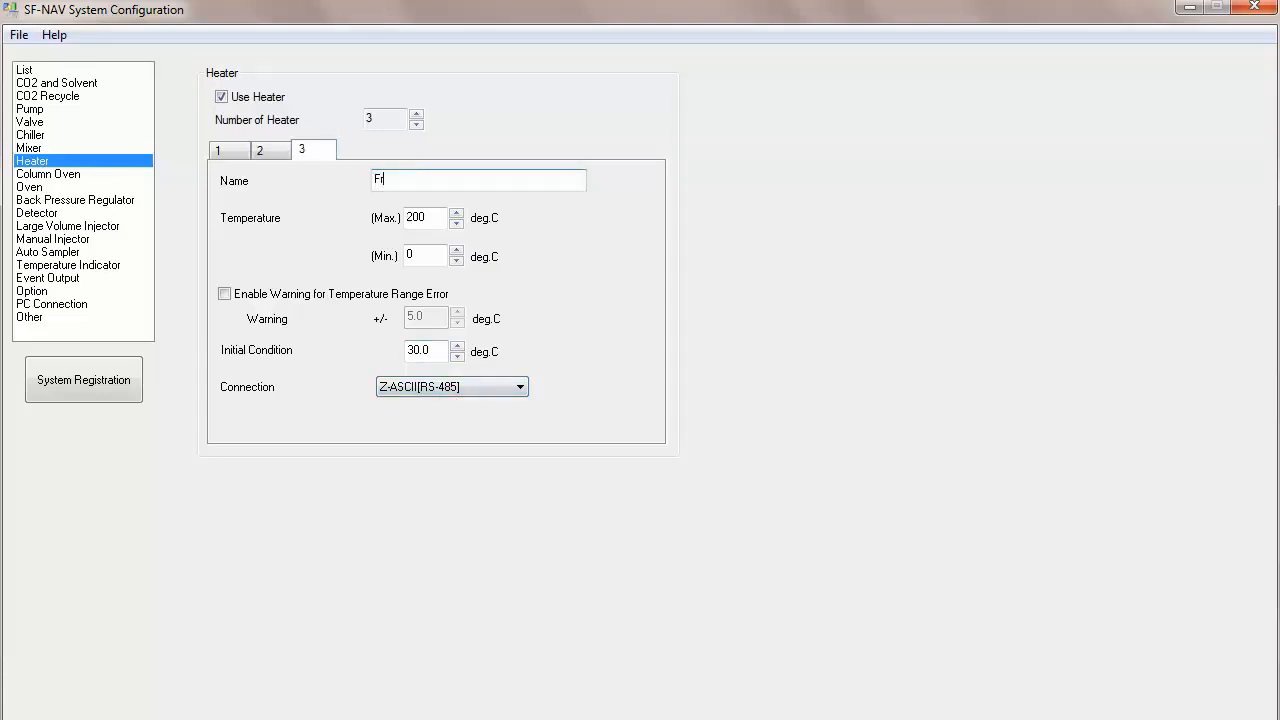
text(actions)
drag(430, 220, 370, 230)
text(80)
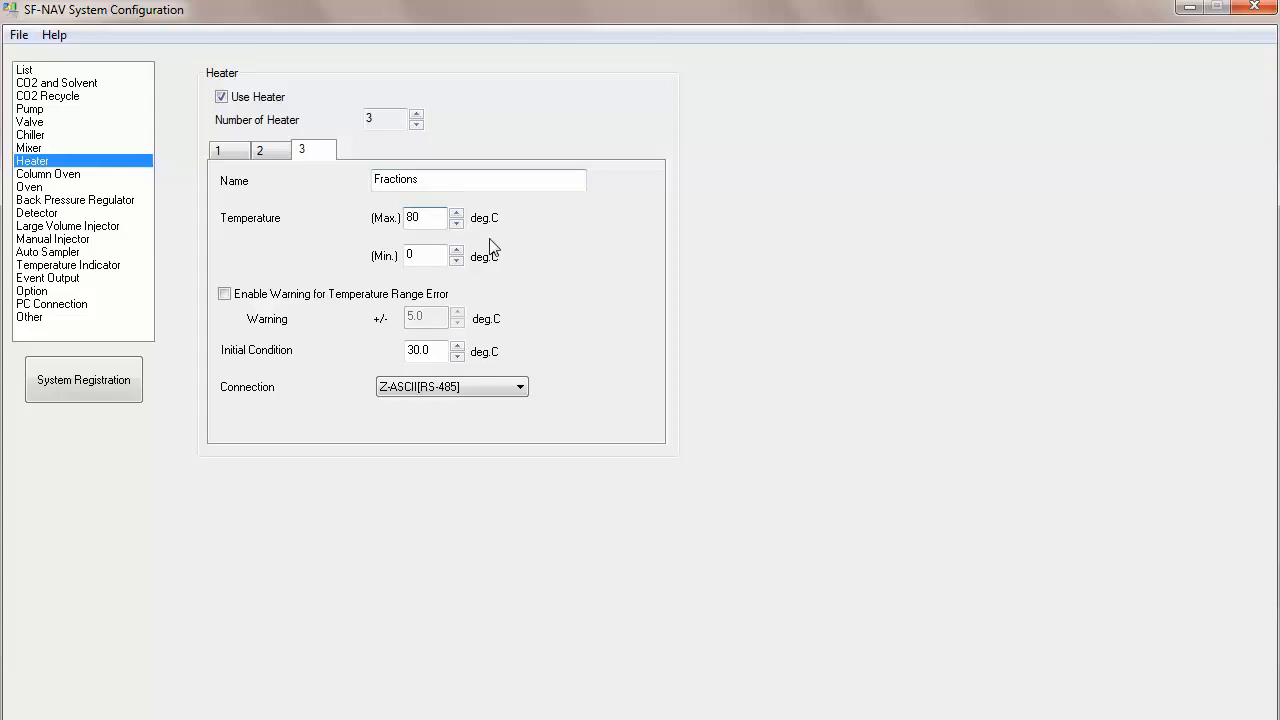
click(440, 350)
Step: Open the Column Oven settings, enable the column oven, and name it CO-2060
click(70, 178)
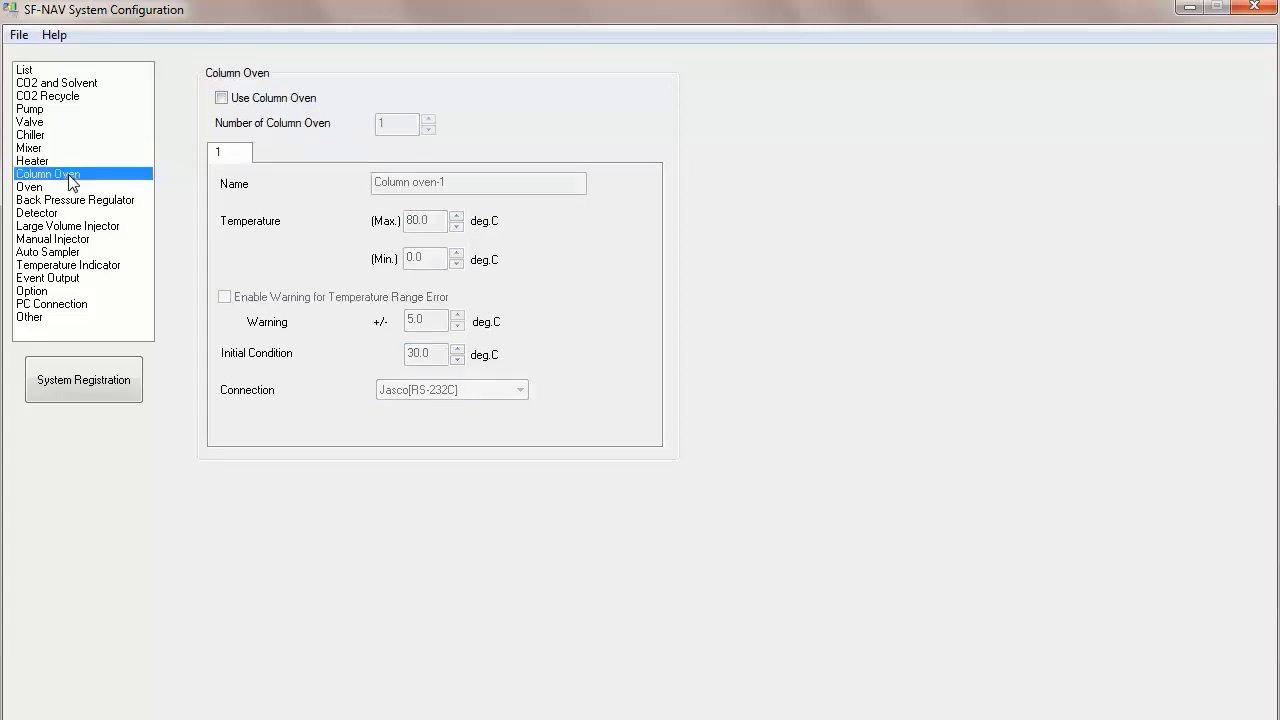
click(221, 98)
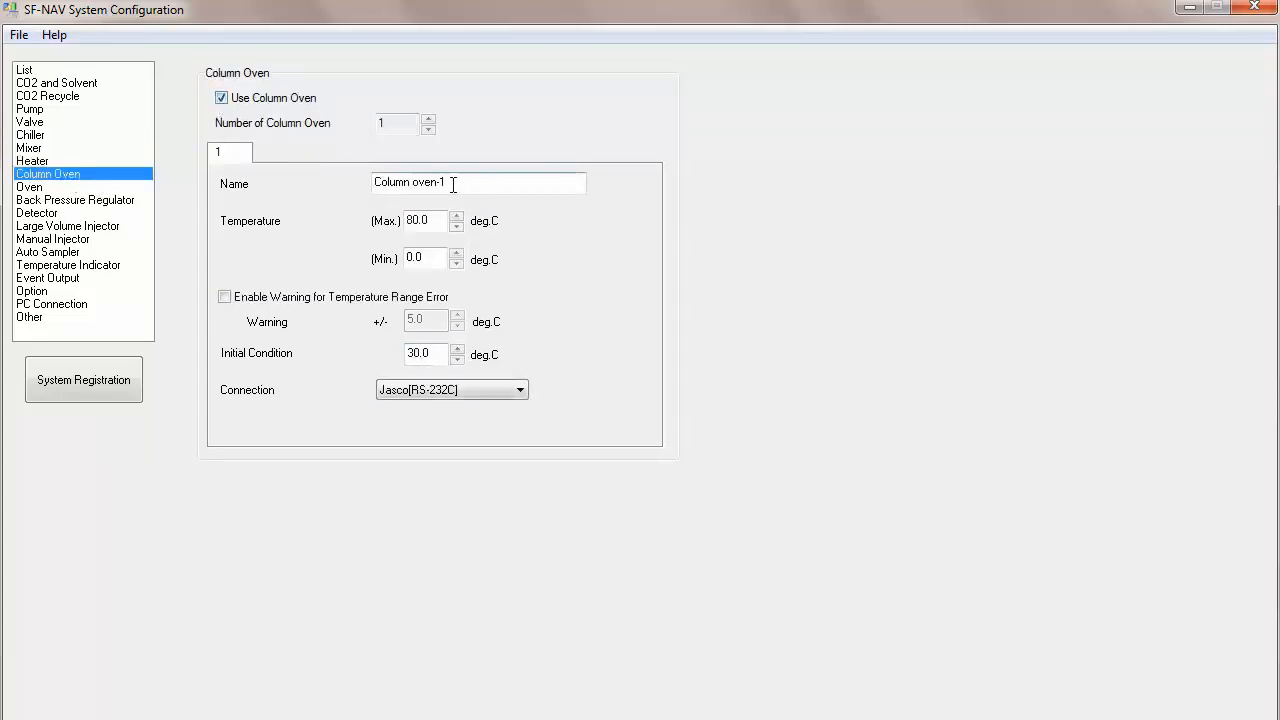
drag(449, 183, 326, 183)
text(CO-2060)
click(436, 220)
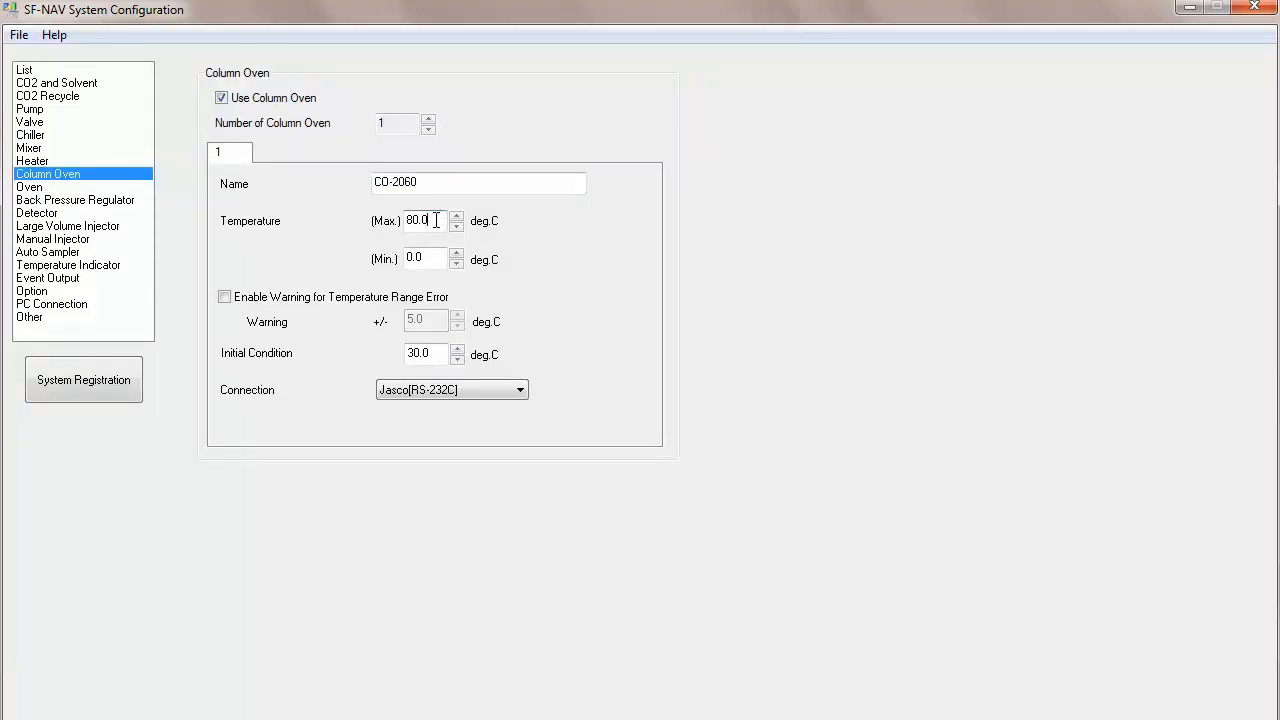
click(438, 357)
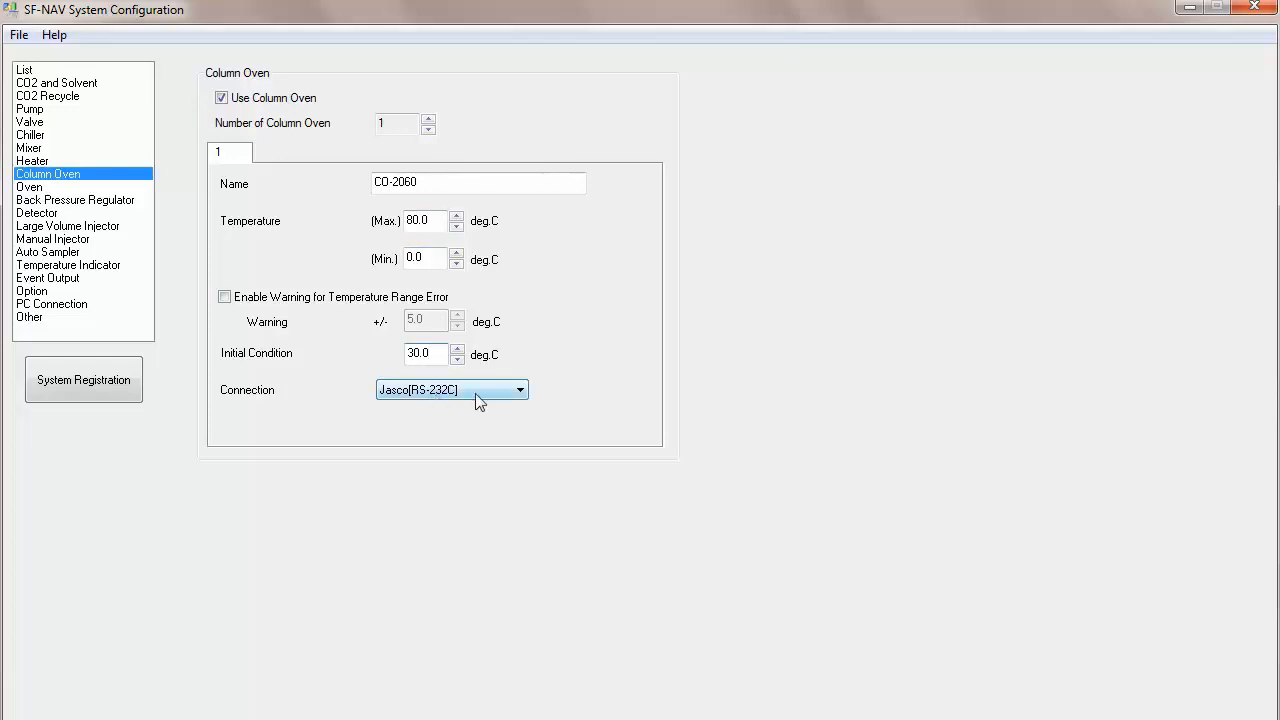
Step: Open the Back Pressure Regulator settings and rename the regulator BP-2080
click(28, 188)
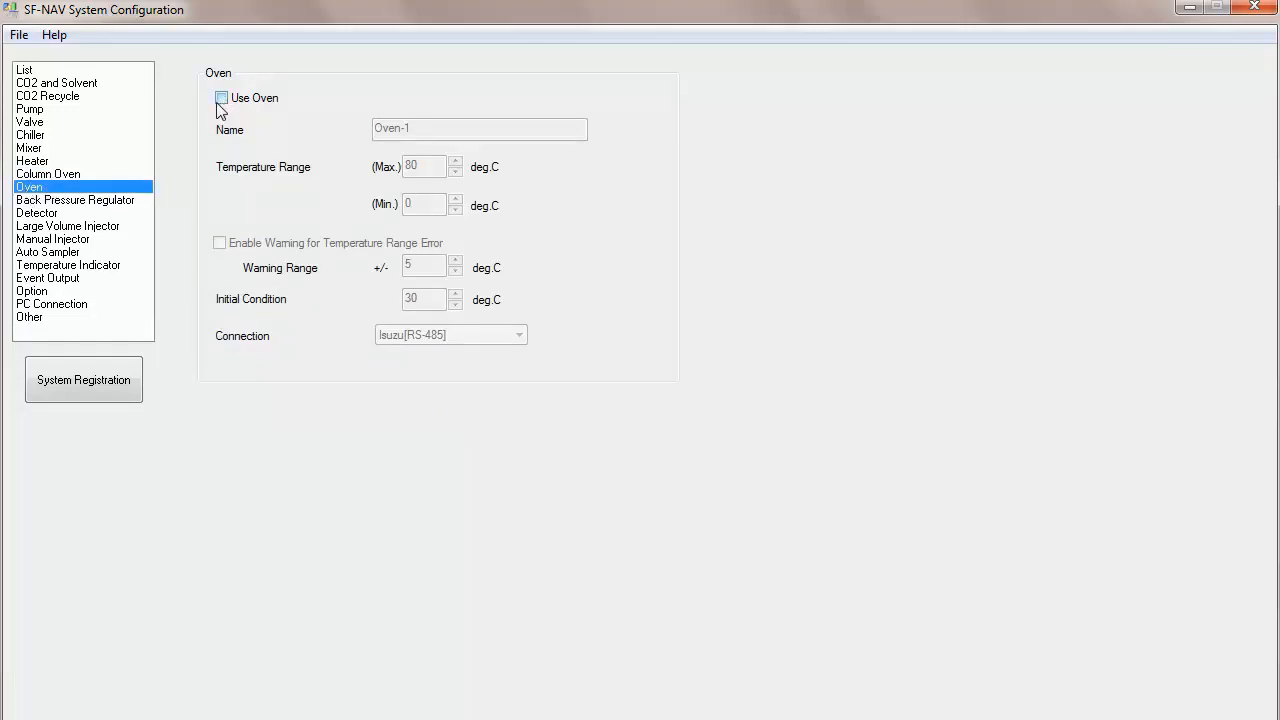
click(80, 202)
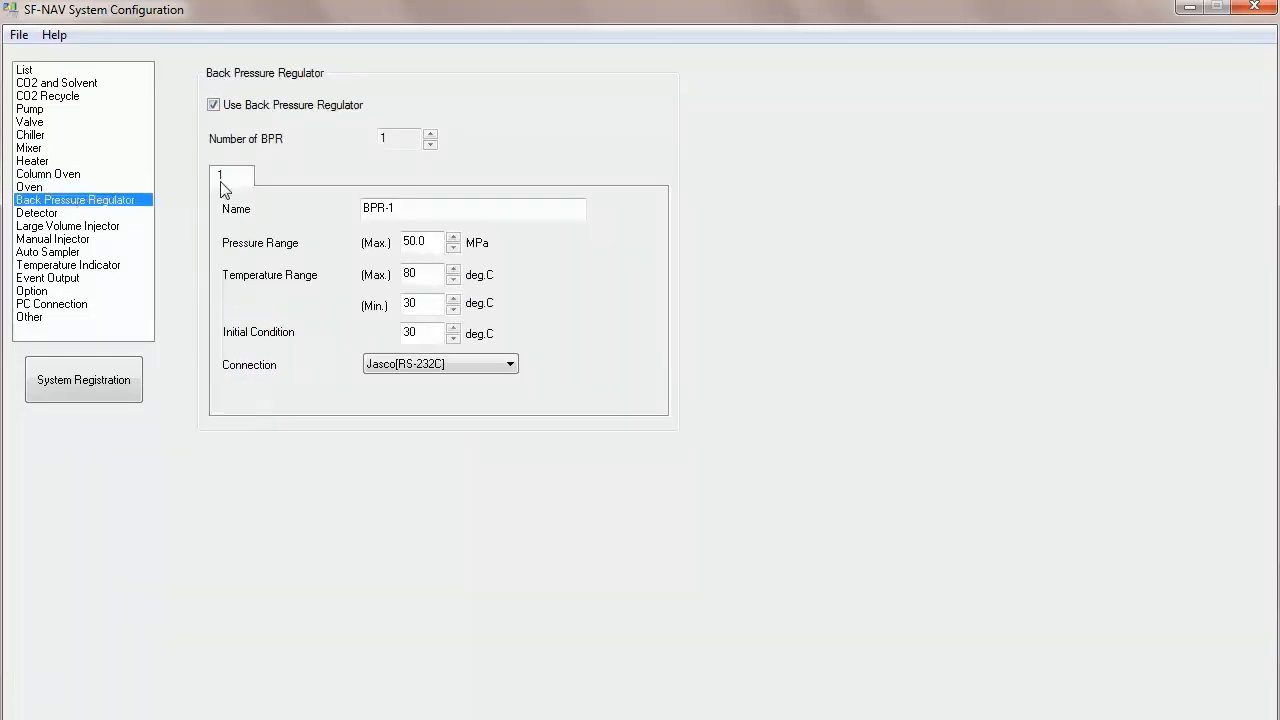
click(408, 207)
drag(408, 207, 314, 214)
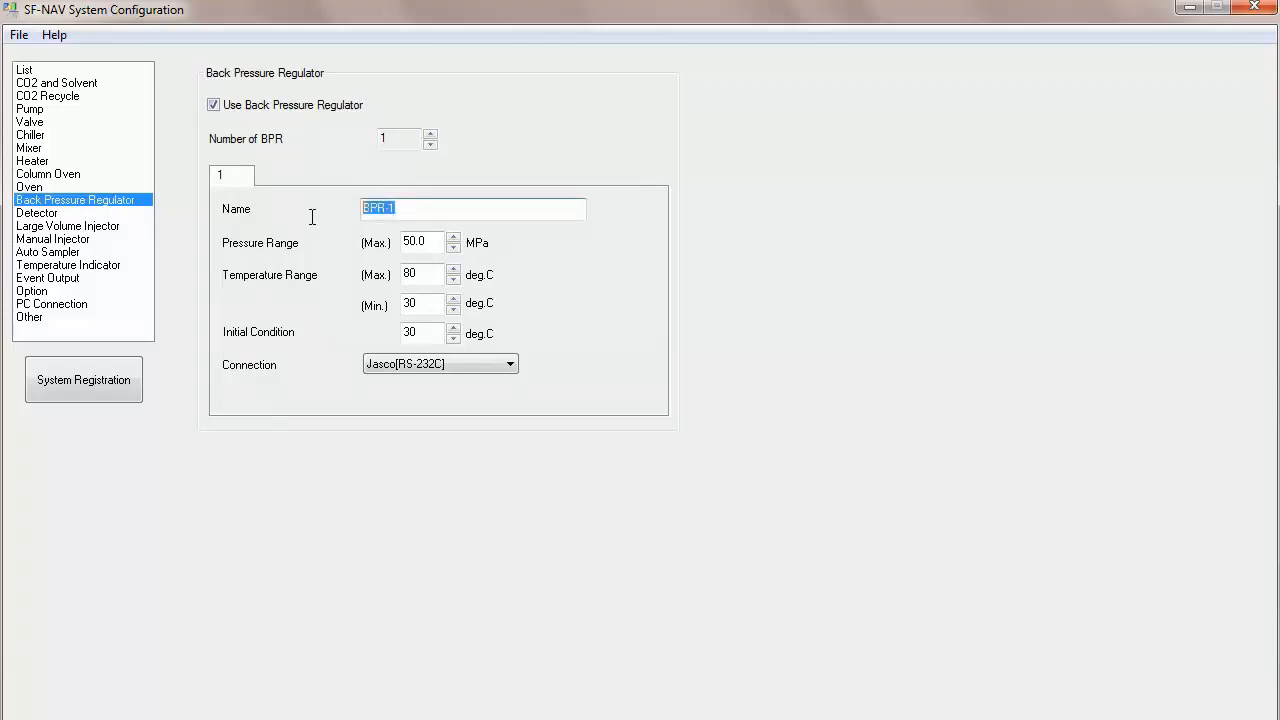
text(BP-2080)
click(436, 240)
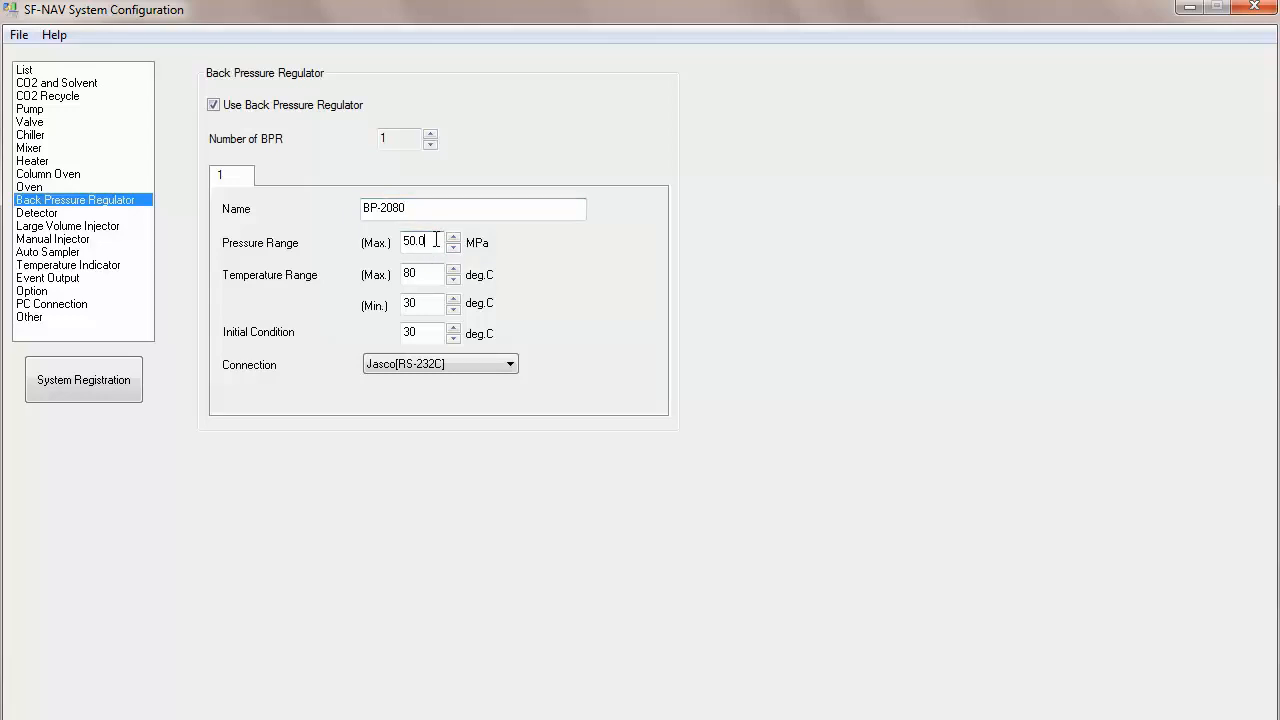
click(433, 276)
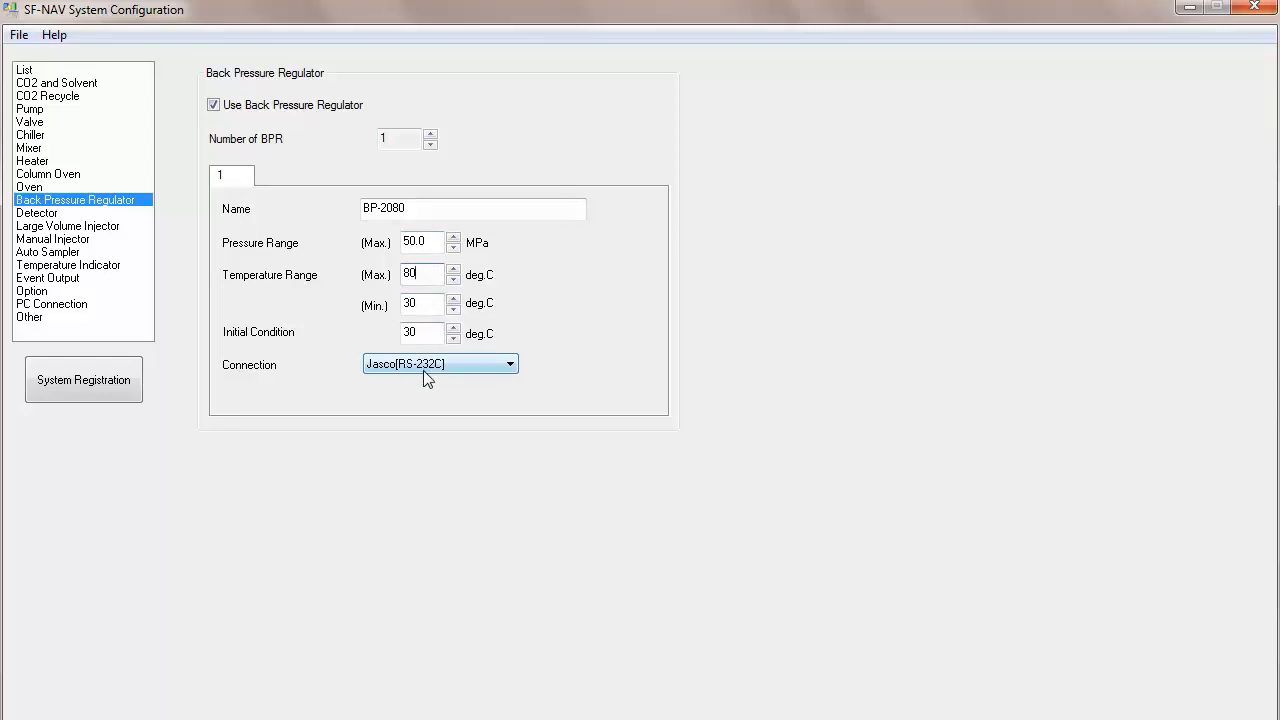
Step: Open the Detector settings, enable the UV detector, and name it UV-2075
click(40, 213)
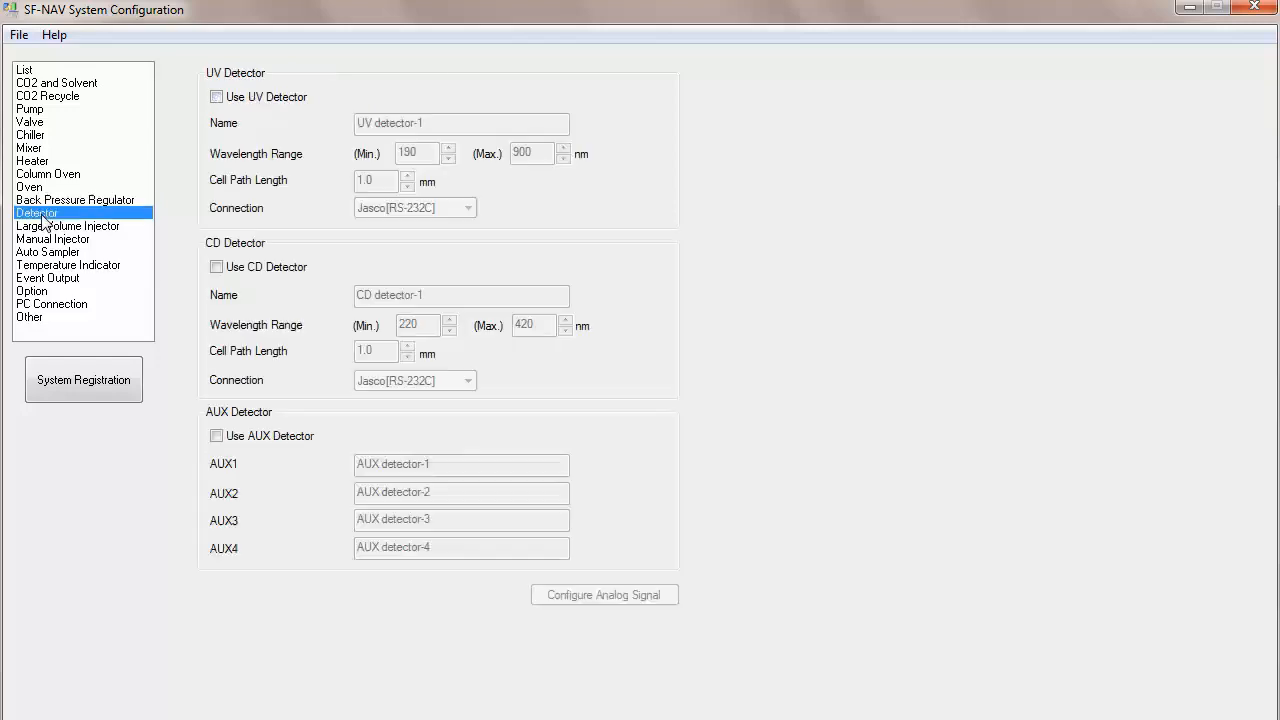
click(216, 98)
drag(426, 124, 320, 130)
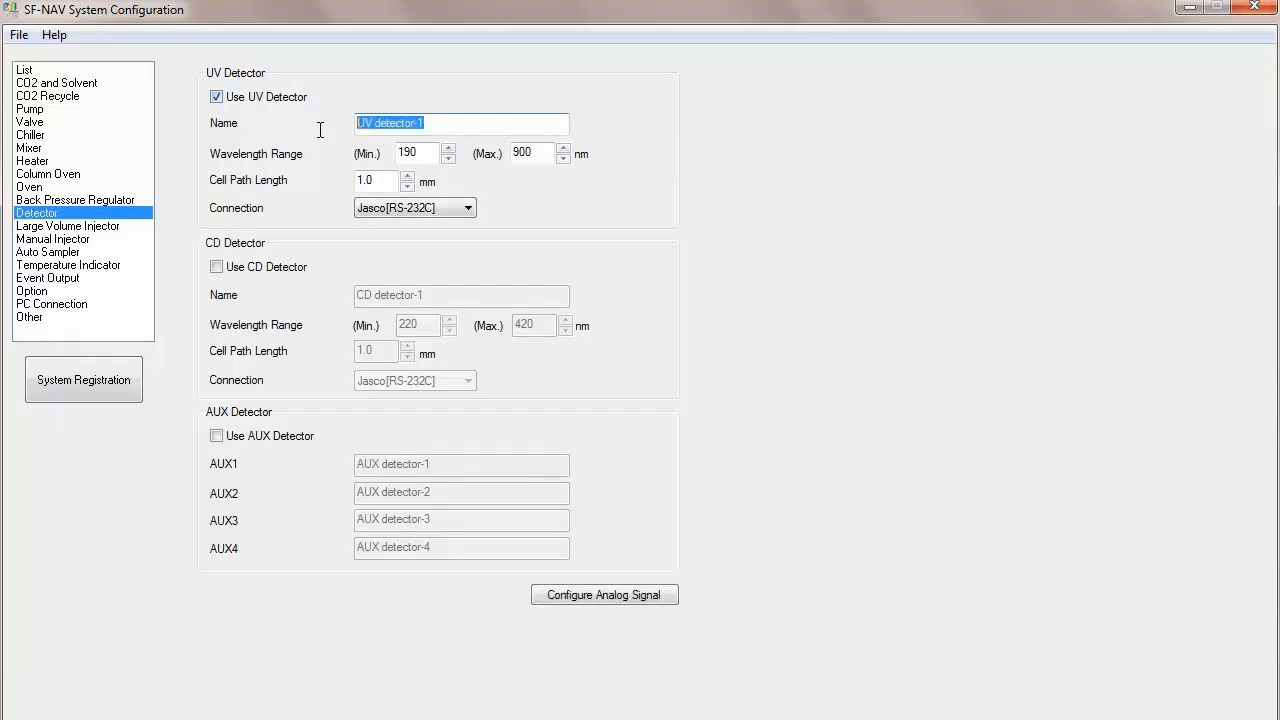
text(UV-2)
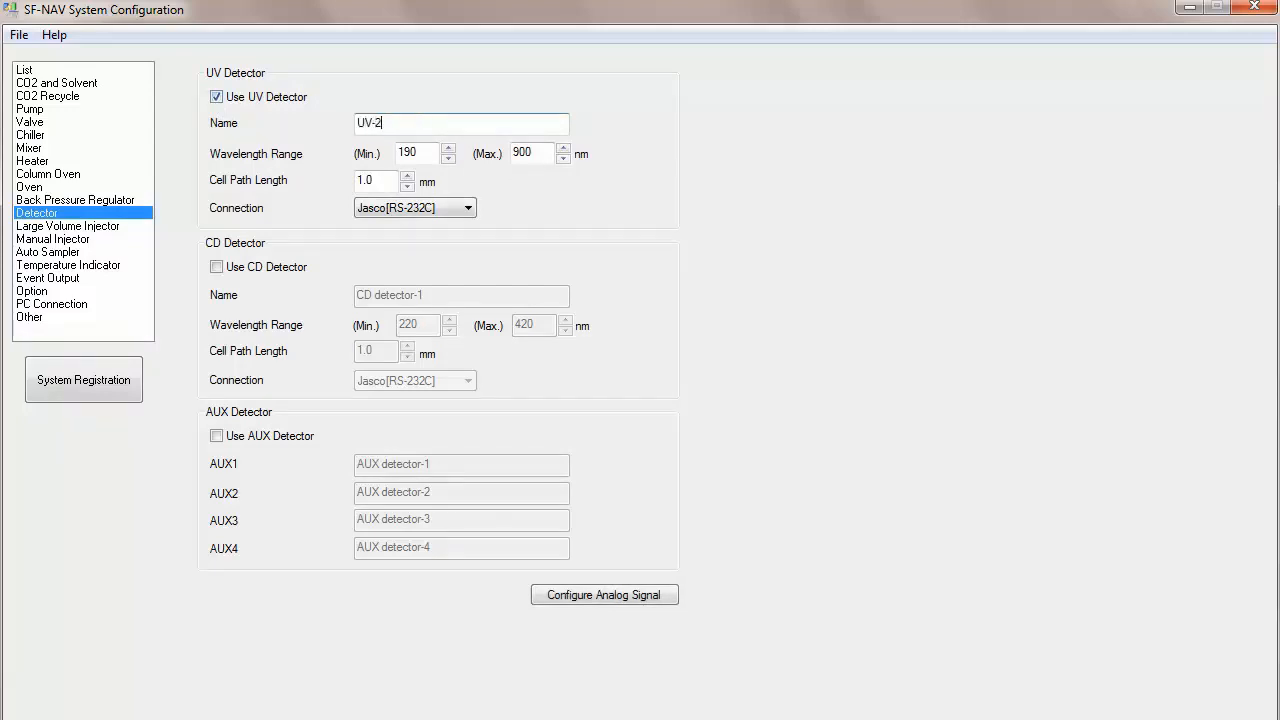
text(075)
click(386, 179)
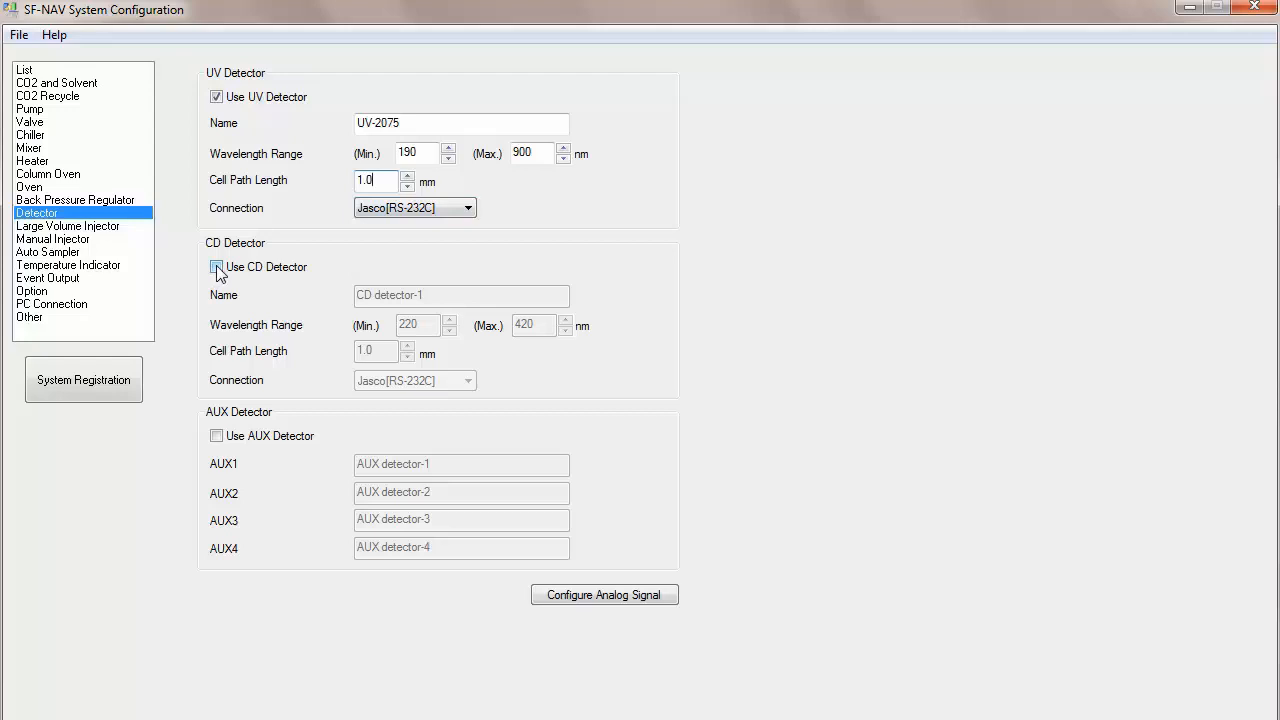
Step: Enable the AUX detectors and apply the analog signal channel assignment
click(216, 437)
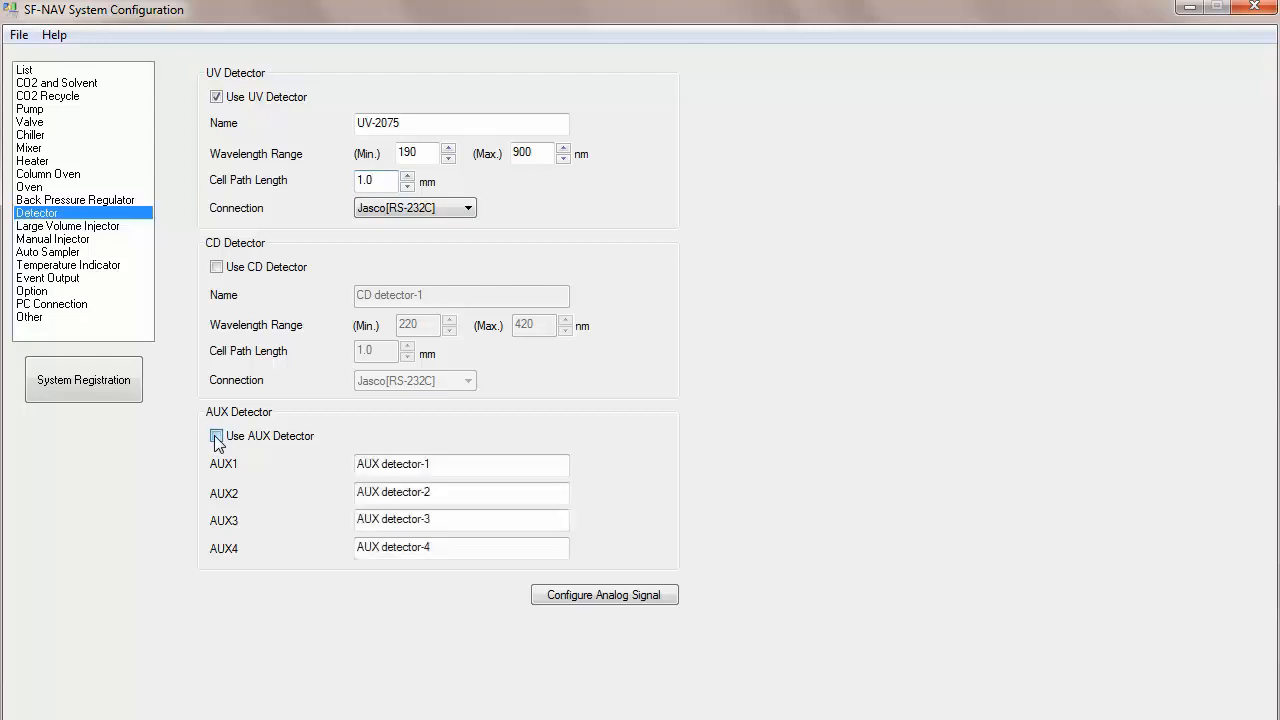
click(479, 467)
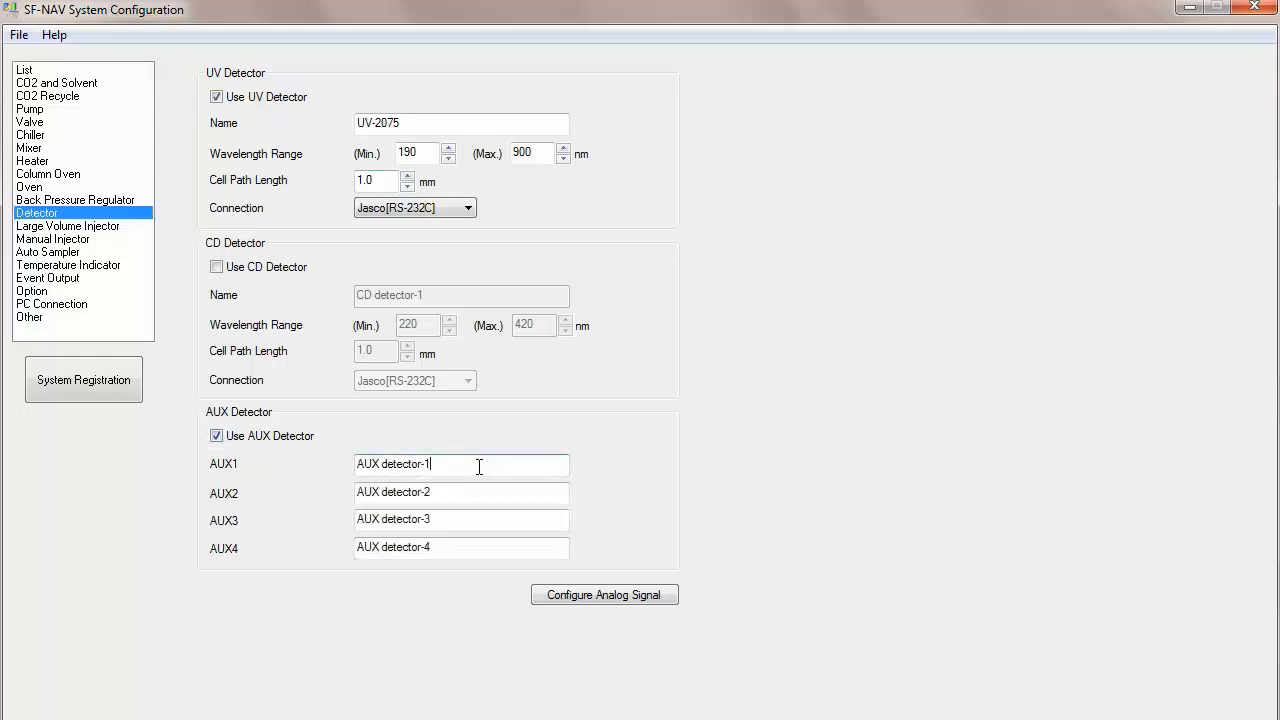
click(577, 598)
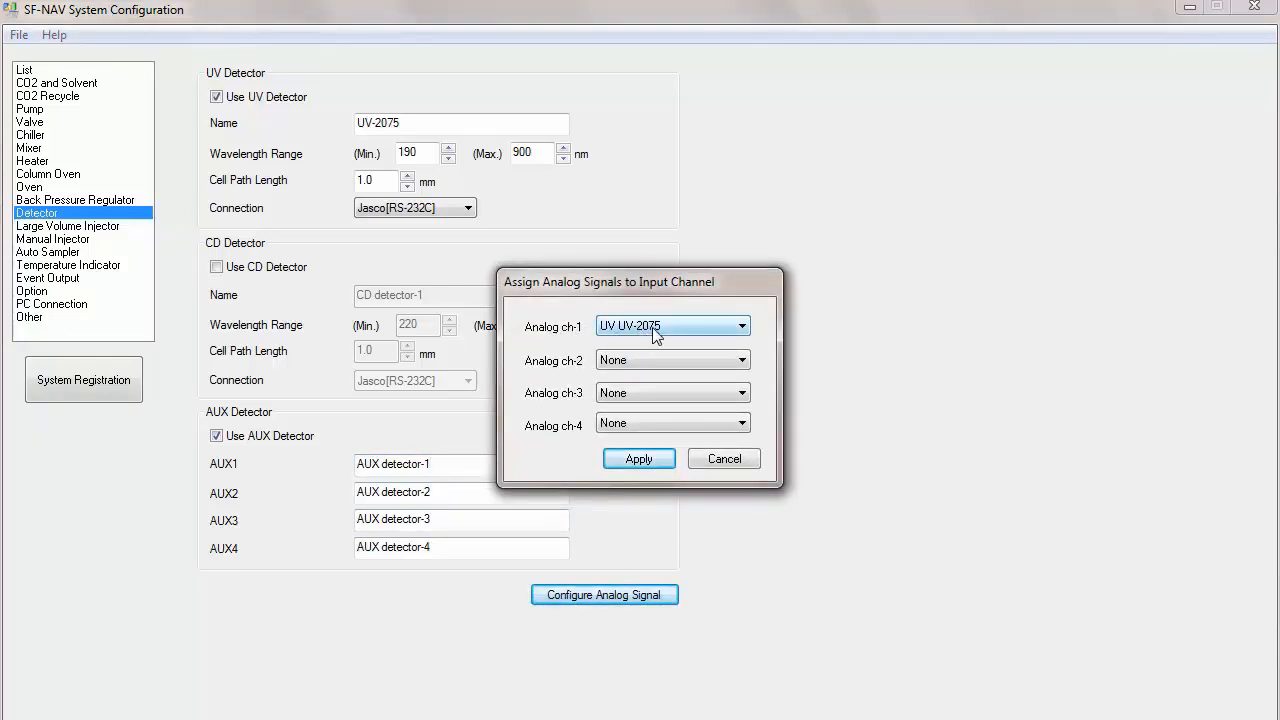
click(639, 459)
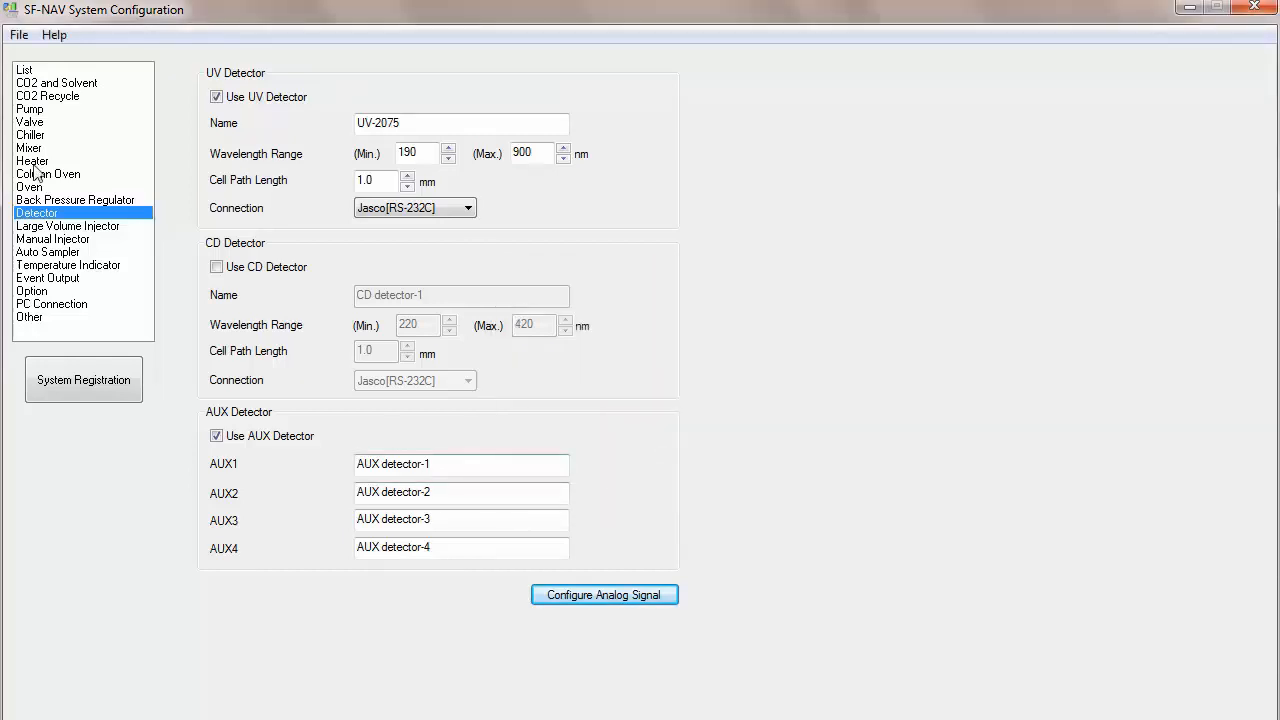
Step: Enable the Large Volume Injector, name its sample pump PU-2086, and set its maximum pressure to 40 MPa
click(37, 228)
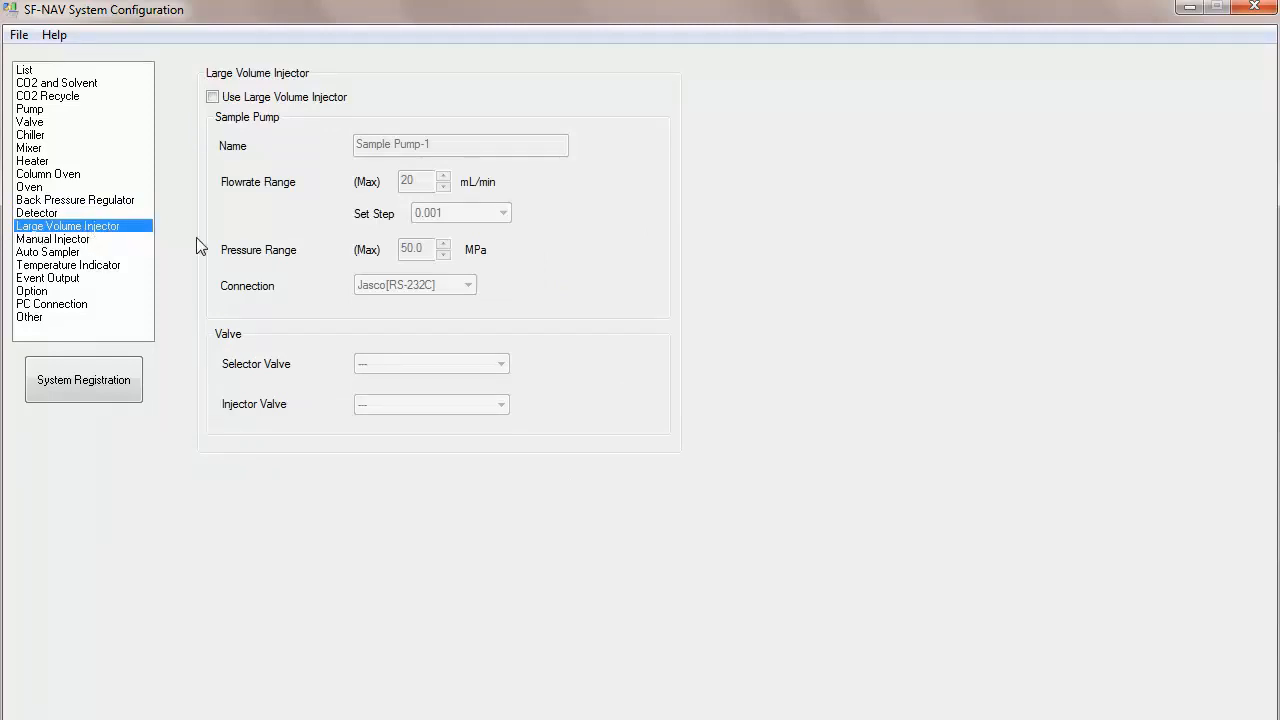
click(212, 97)
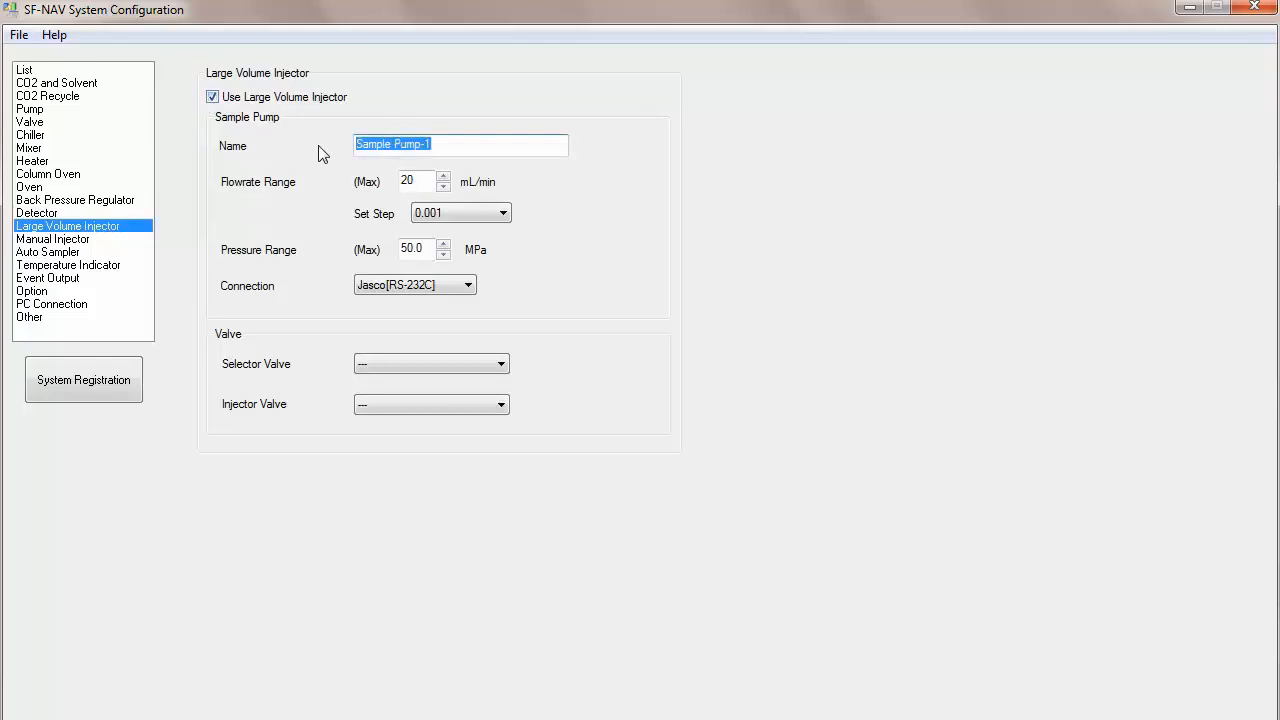
text(PU-2086)
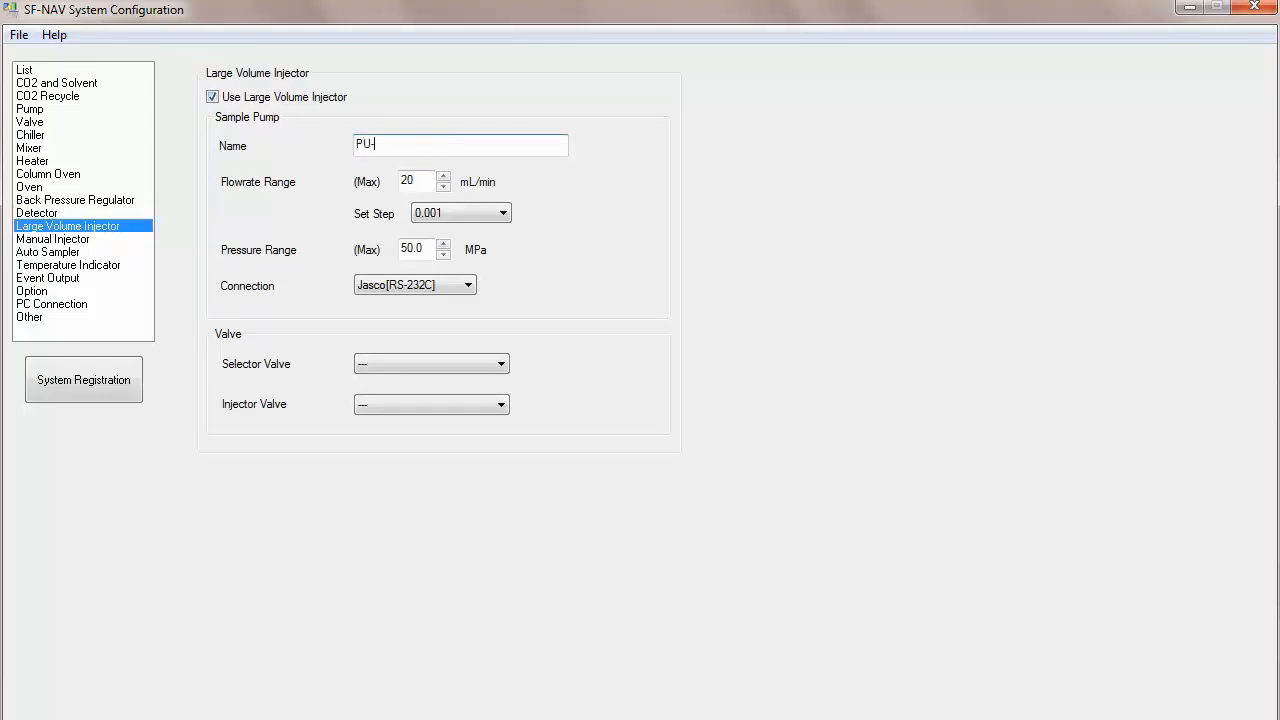
click(424, 183)
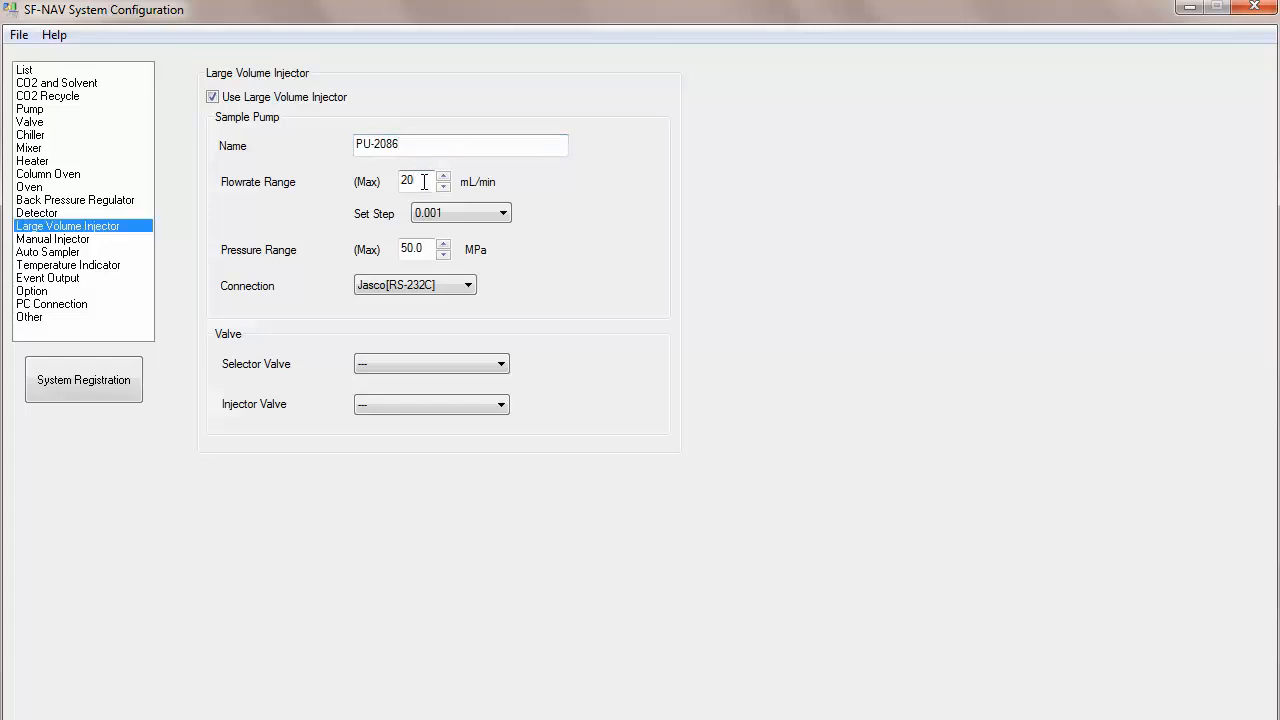
double_click(410, 248)
text(40)
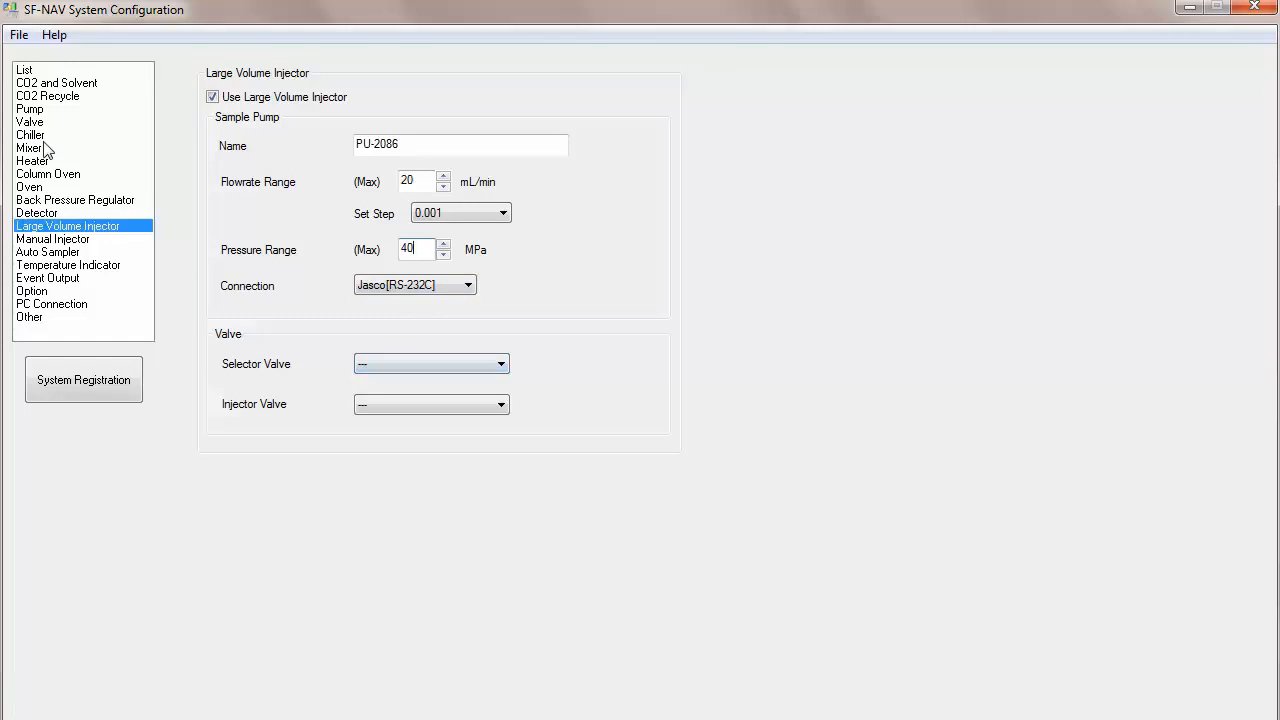
Step: Set the injector's selector valve to LVI Selection and choose its injector valve
click(420, 362)
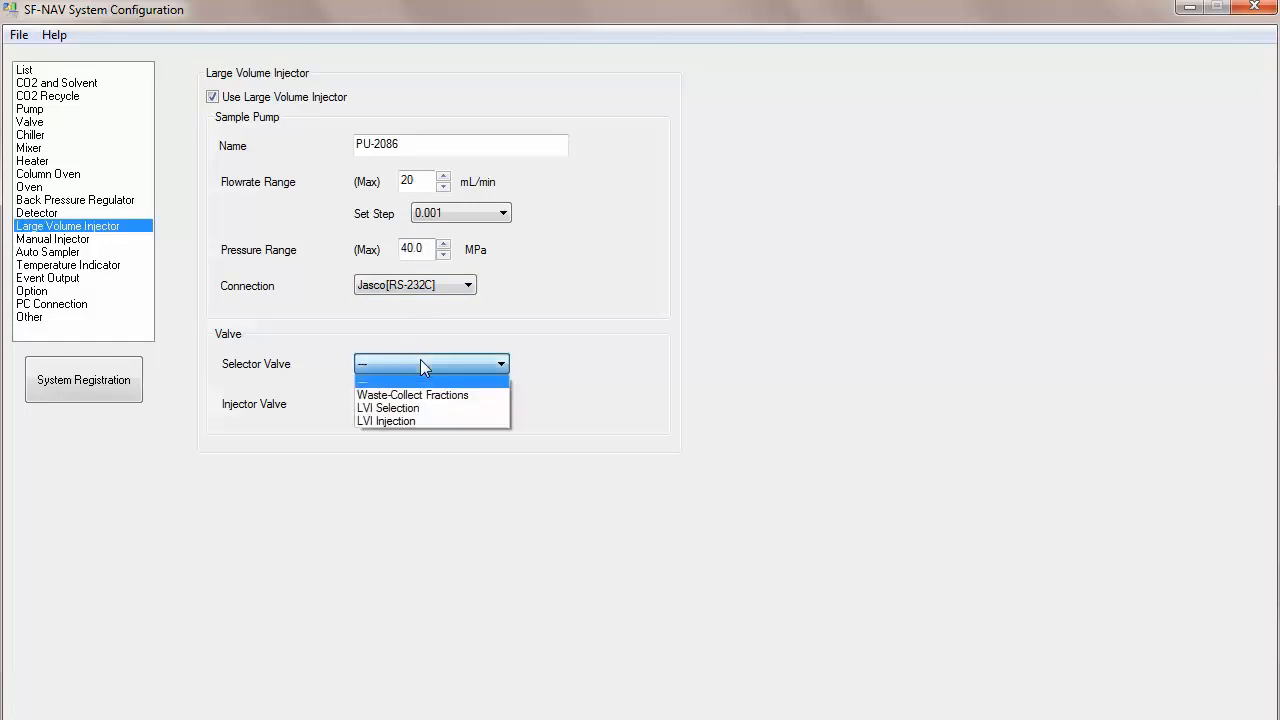
click(400, 410)
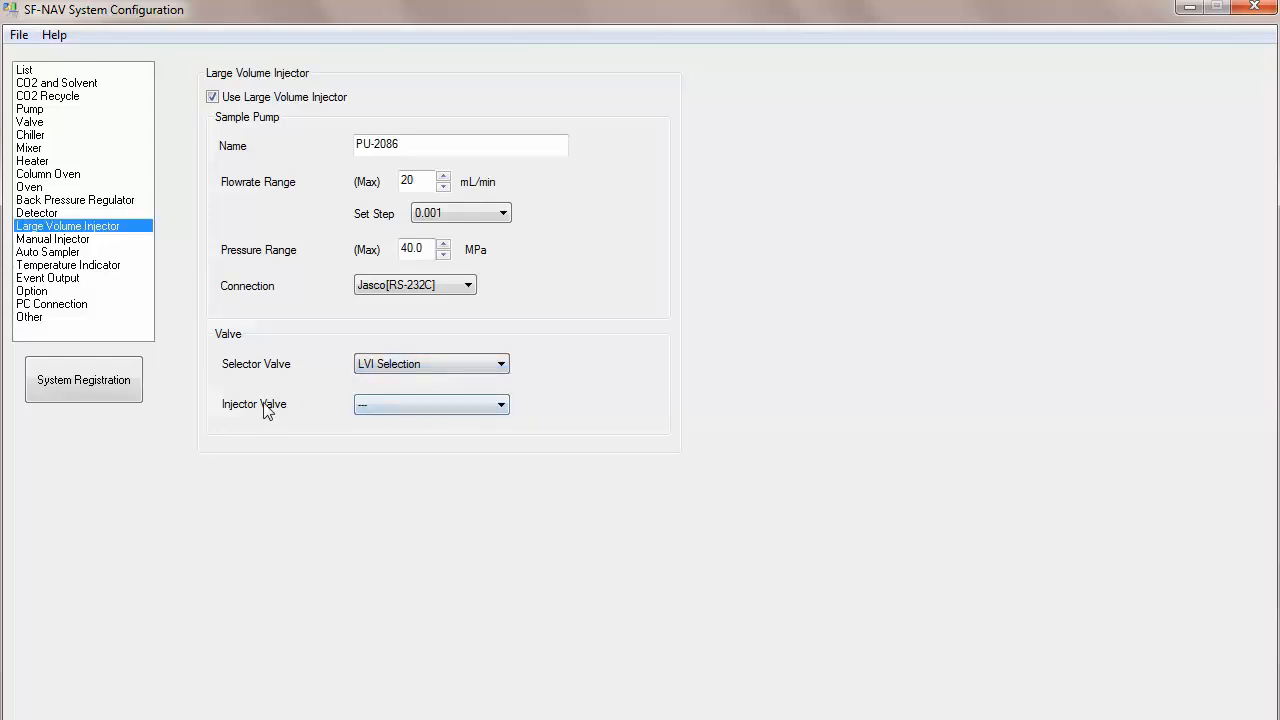
click(408, 406)
click(401, 463)
Step: Review the Manual Injector, Auto Sampler, Temperature Indicator, Event Output and Option settings pages
click(67, 240)
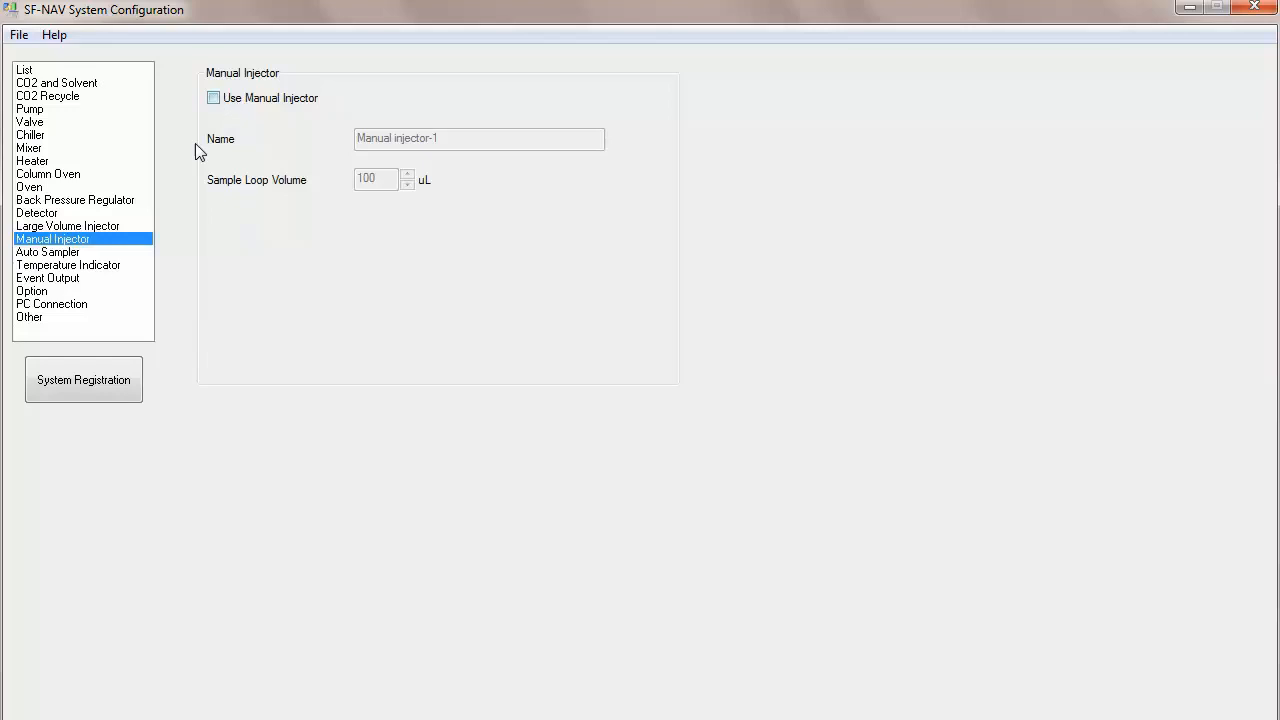
click(68, 252)
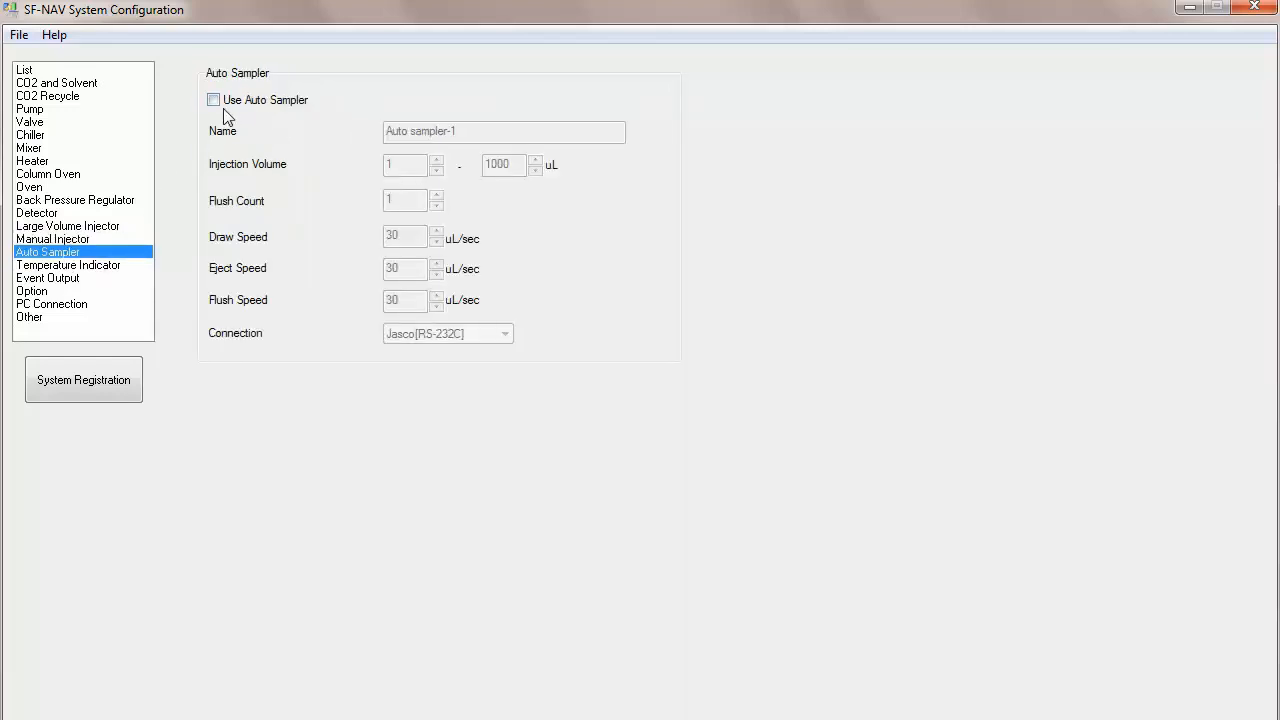
click(99, 266)
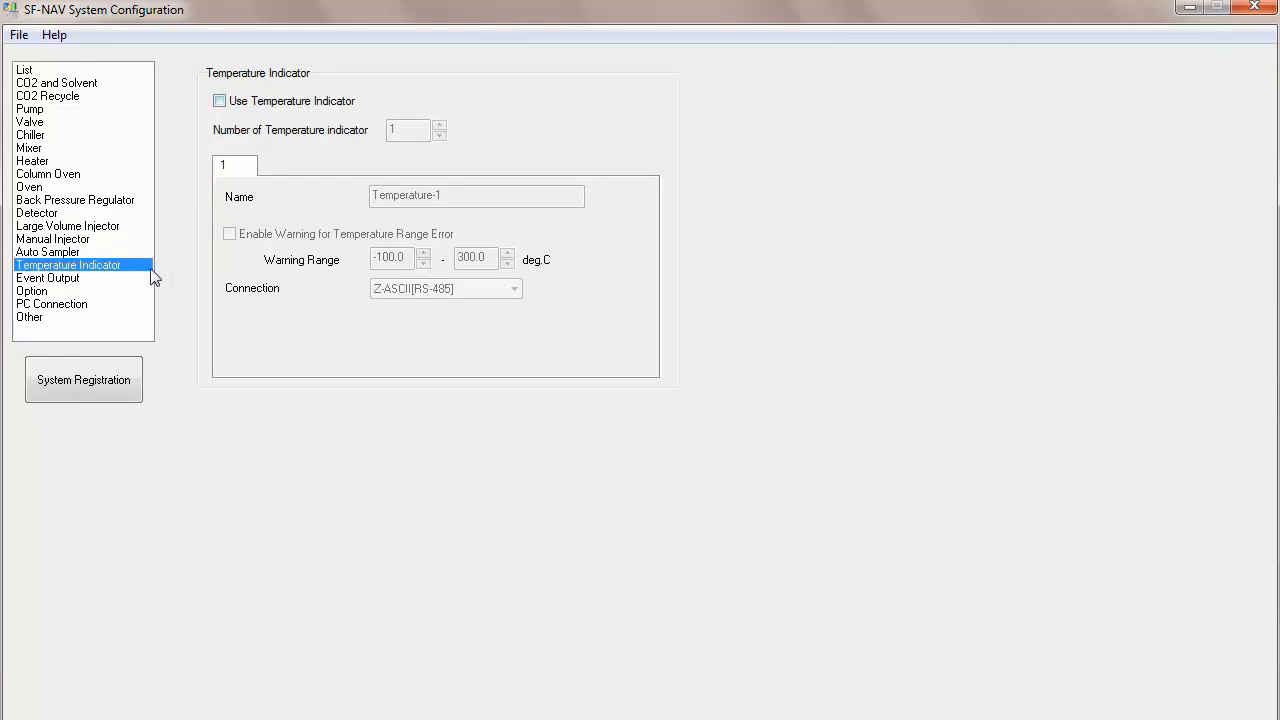
click(66, 279)
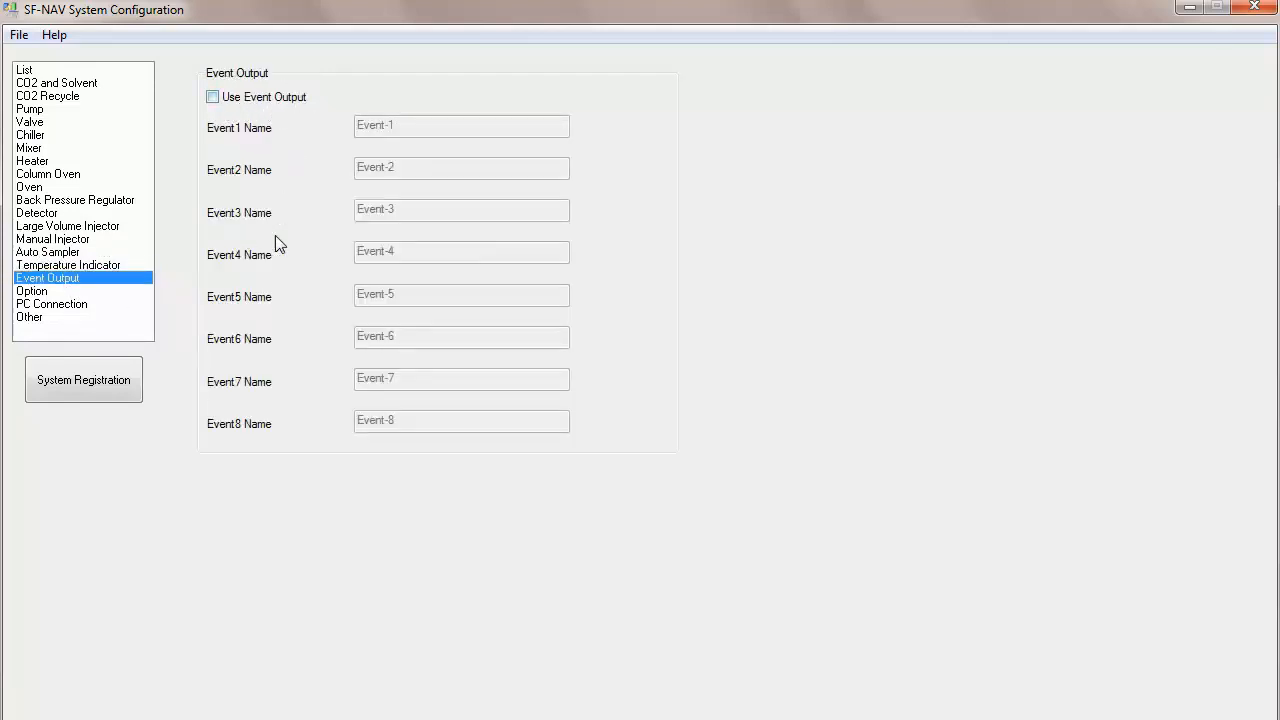
click(33, 291)
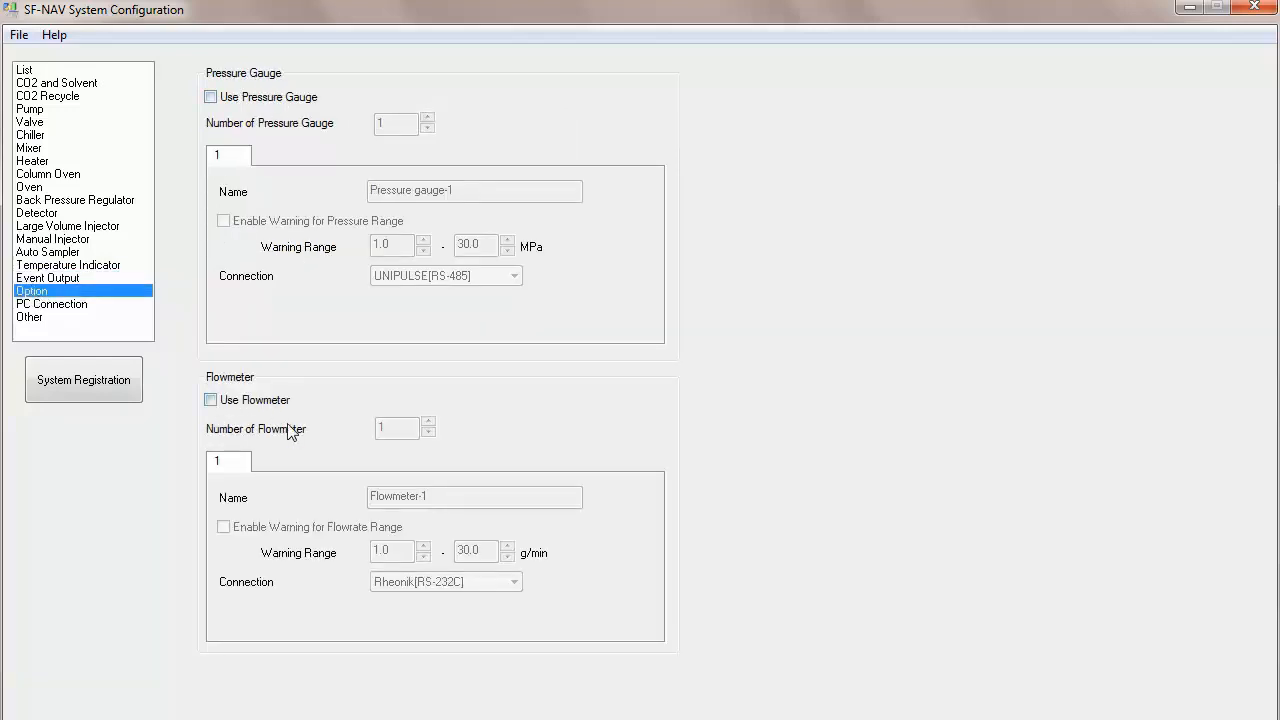
Step: Assign RS-232C port numbers 1 through 7 to the seven listed devices in order and apply
click(52, 306)
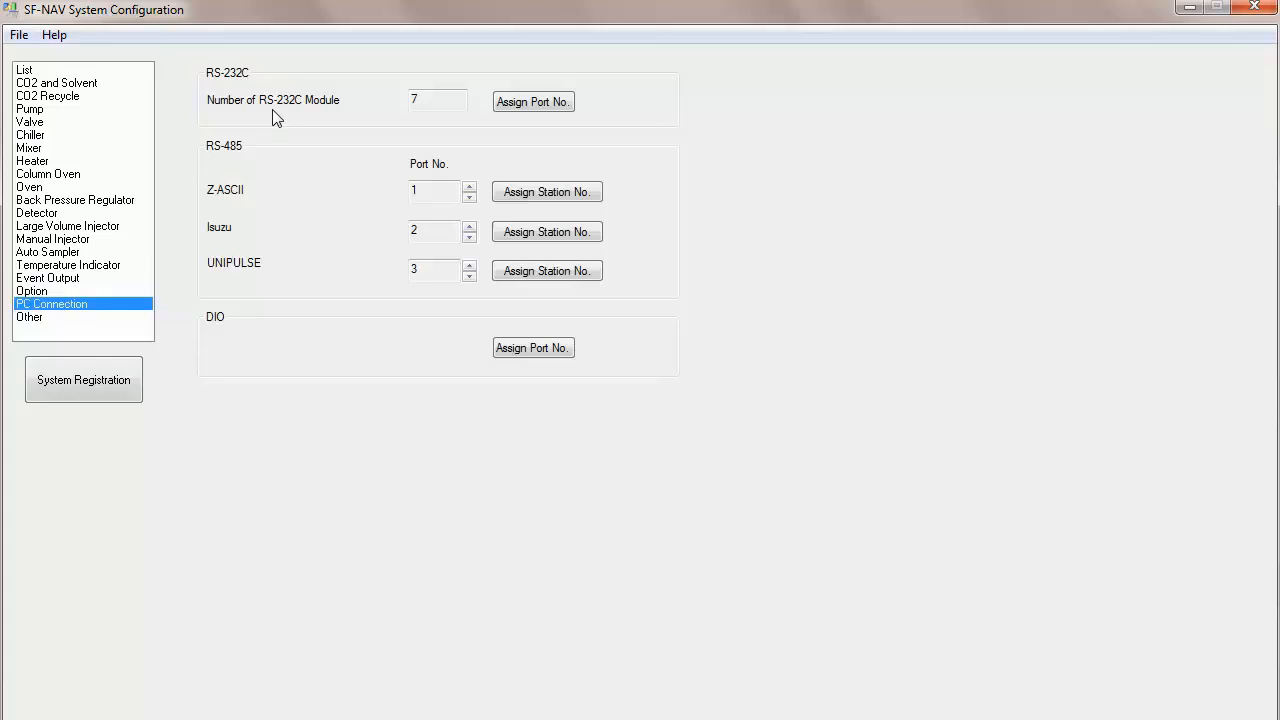
click(522, 104)
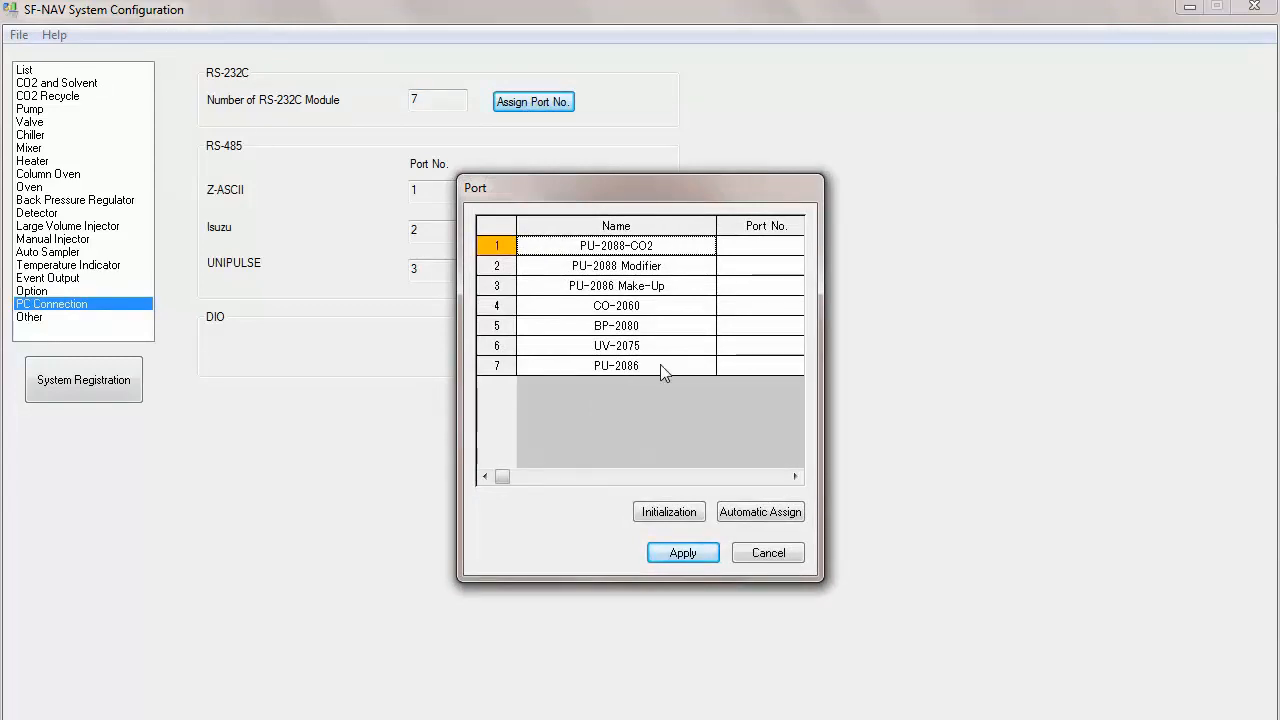
click(755, 252)
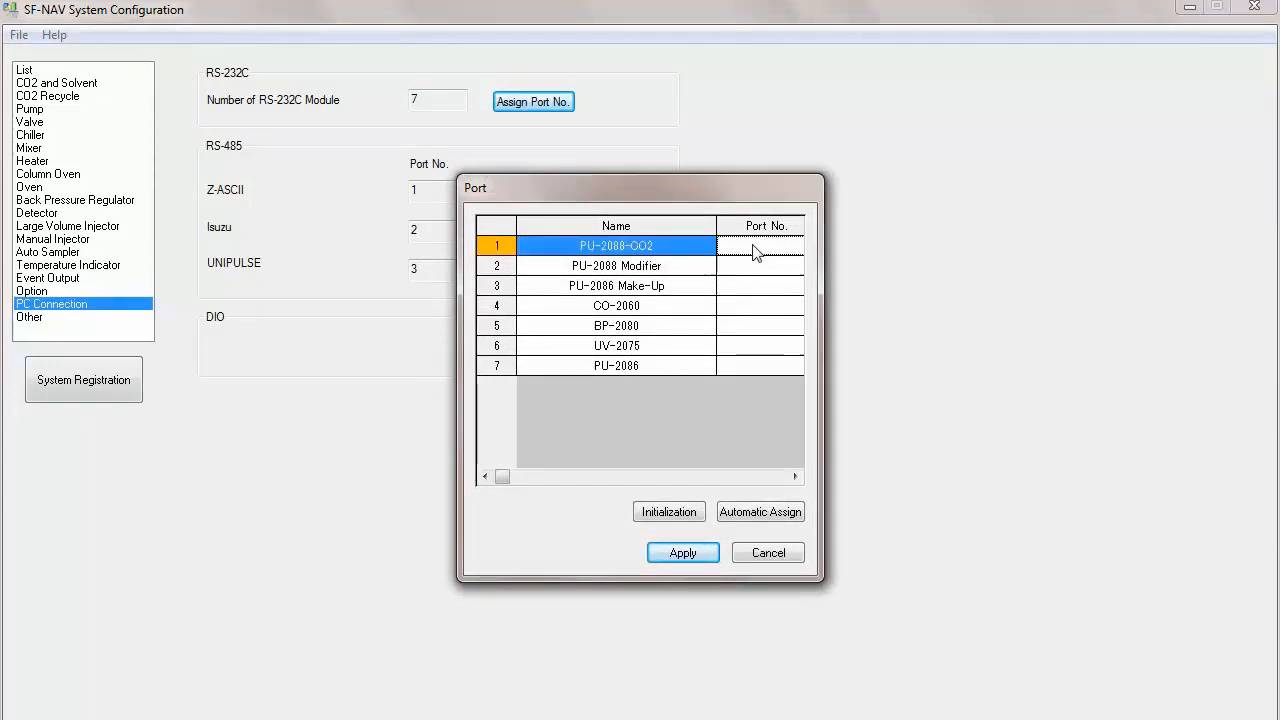
text(1)
click(751, 268)
text(2)
click(751, 288)
text(3)
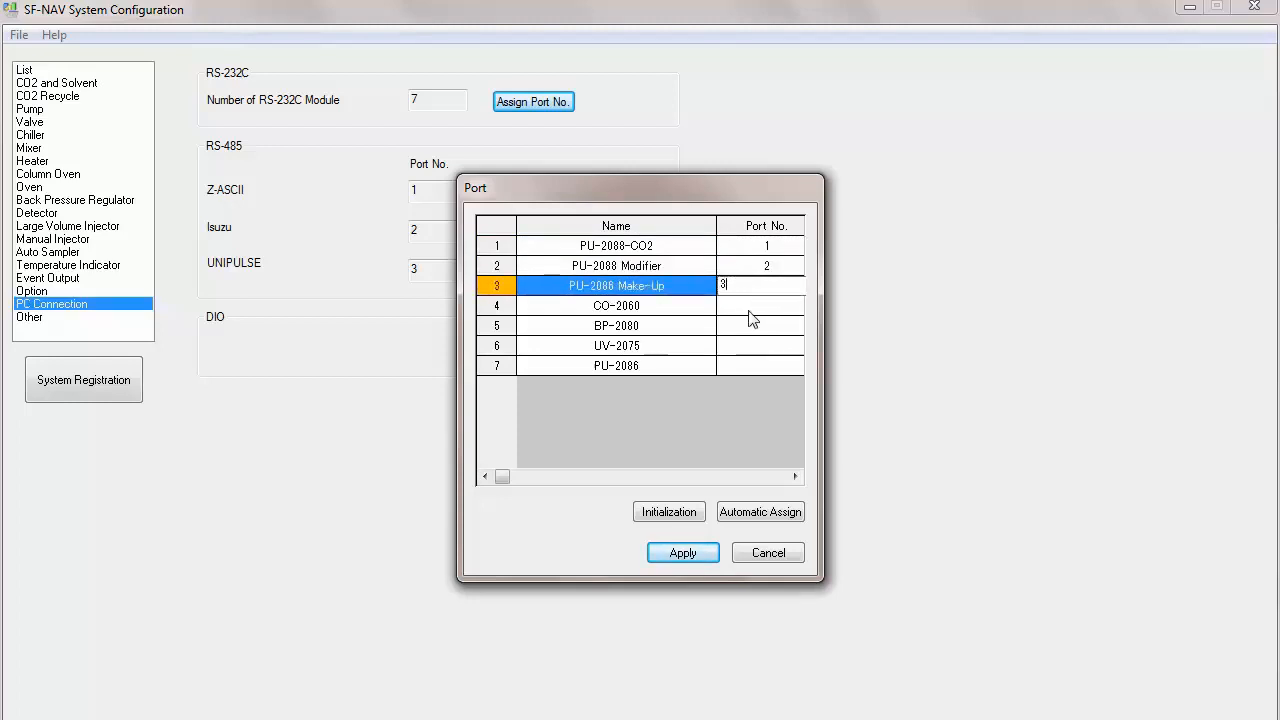
click(750, 306)
text(4)
click(760, 328)
text(5)
click(765, 348)
text(6)
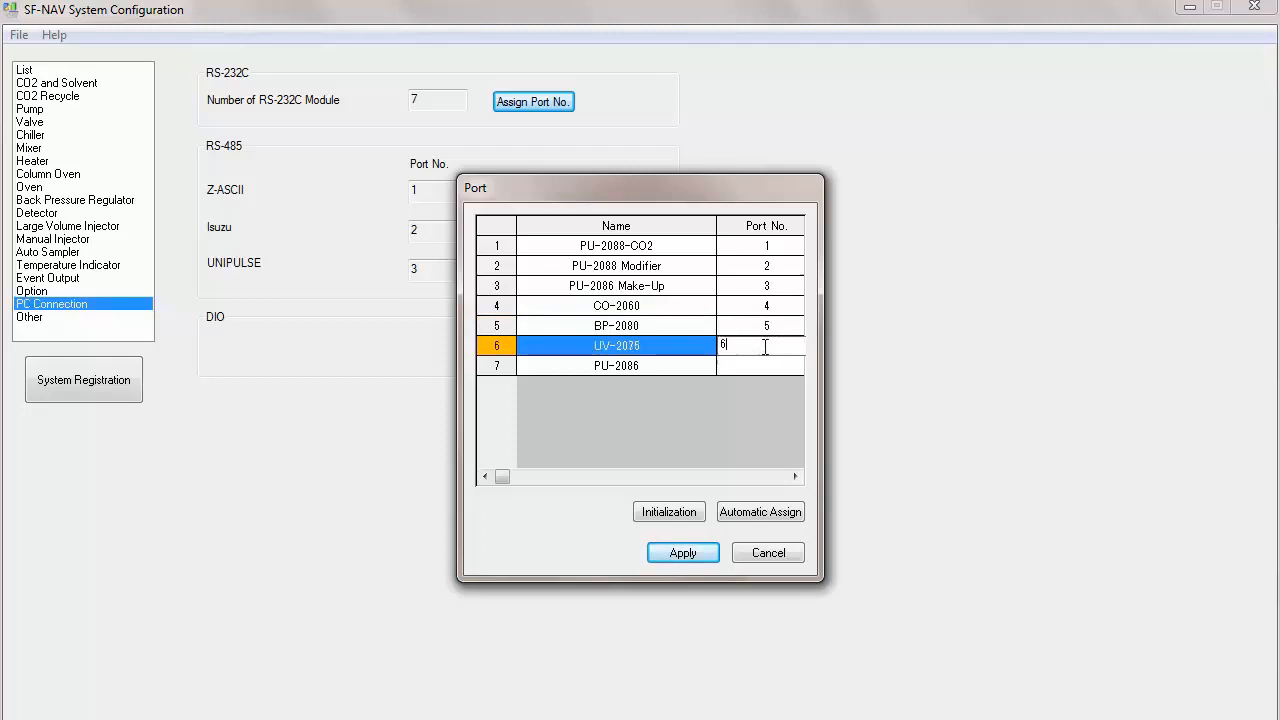
click(764, 367)
text(7)
key(Return)
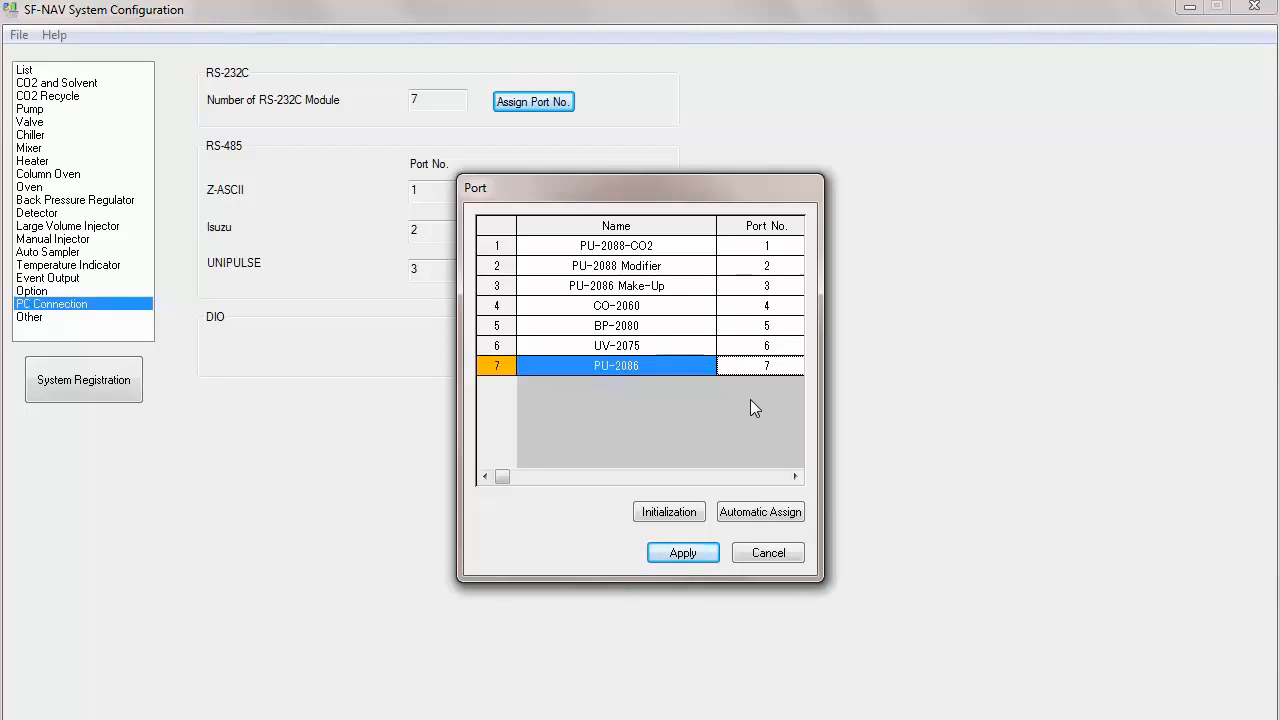
click(684, 553)
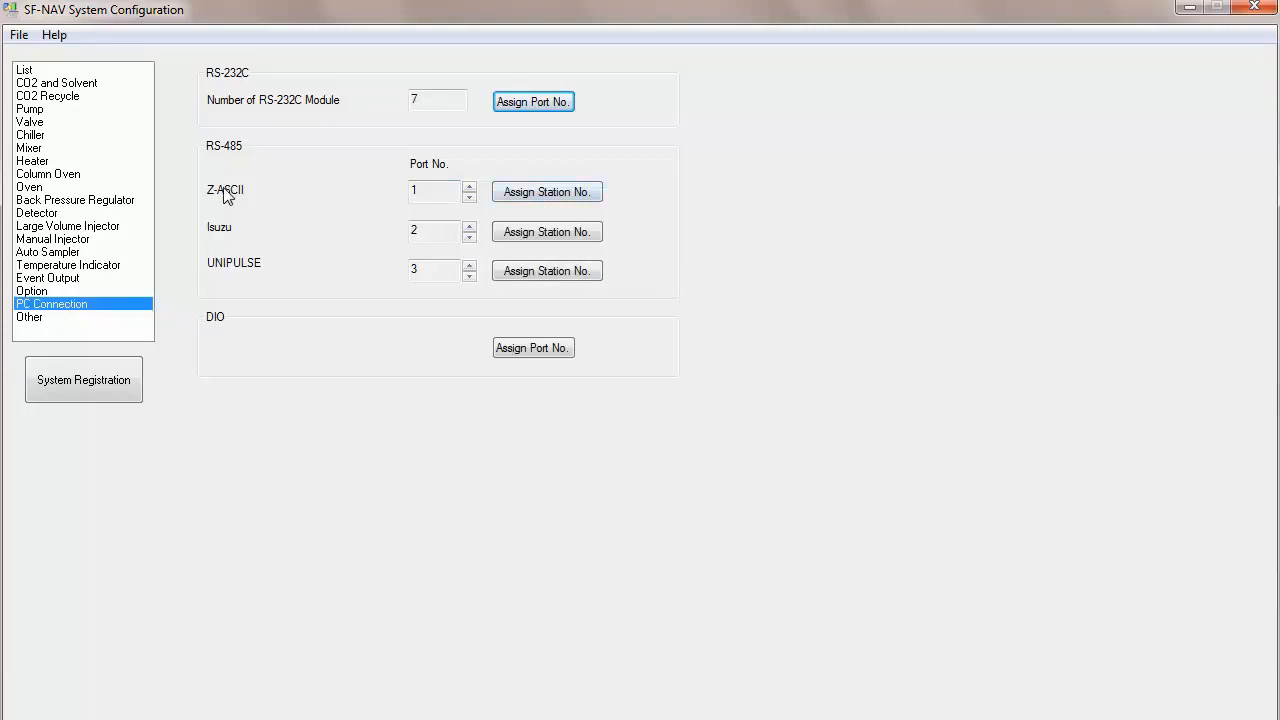
Step: Assign Z-ASCII station numbers 1, 2 and 3 to CO2 Heater, Collection Heater and Fractions, and apply
click(523, 192)
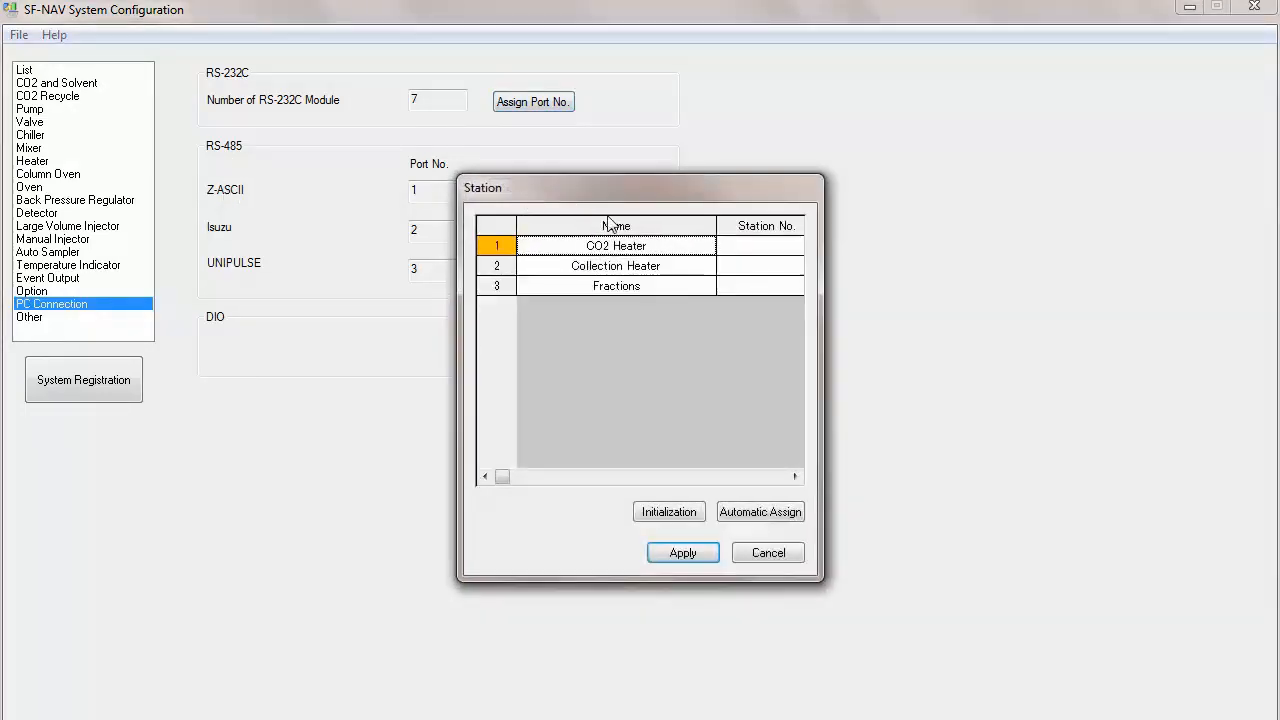
click(766, 263)
click(765, 250)
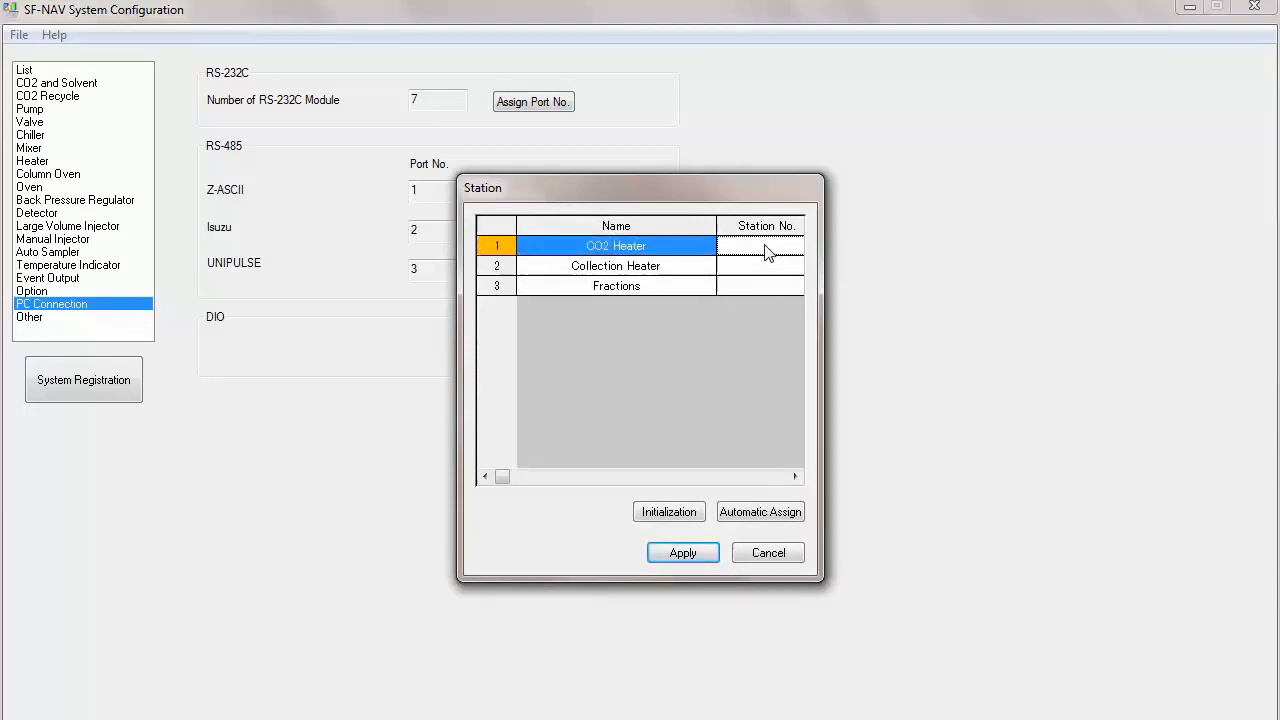
text(1)
click(768, 270)
text(2)
click(759, 288)
text(3)
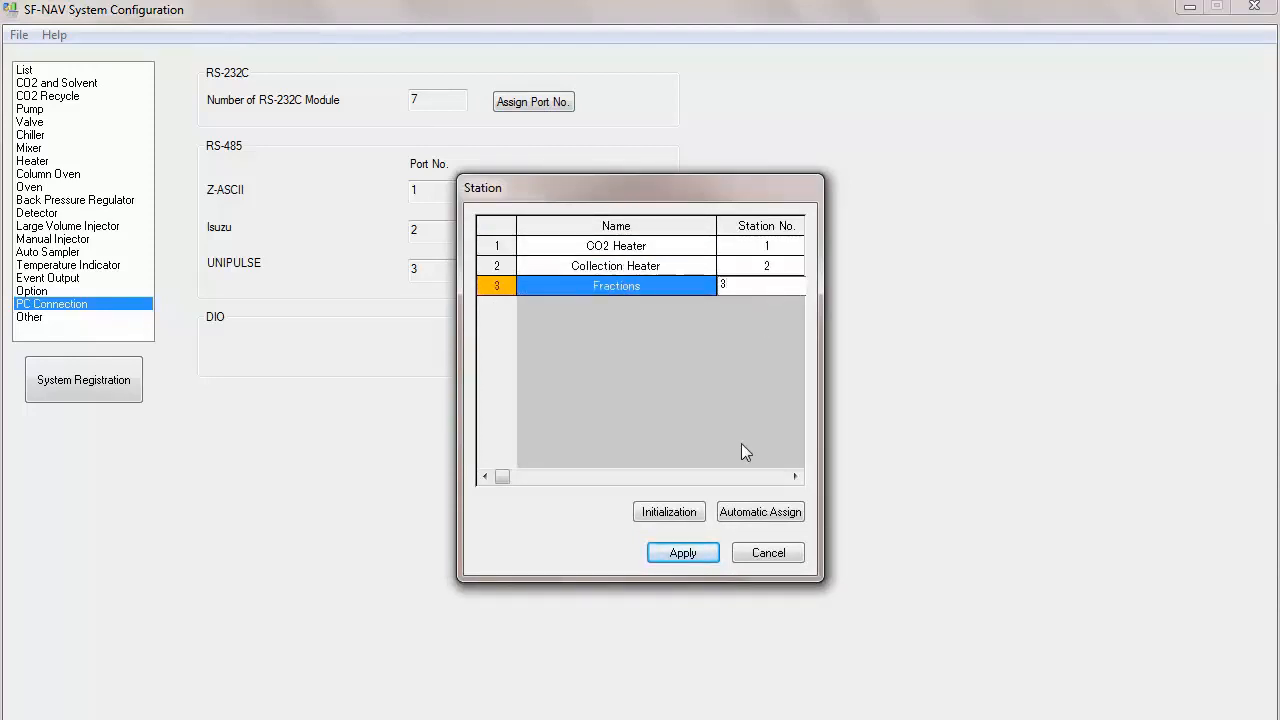
click(684, 554)
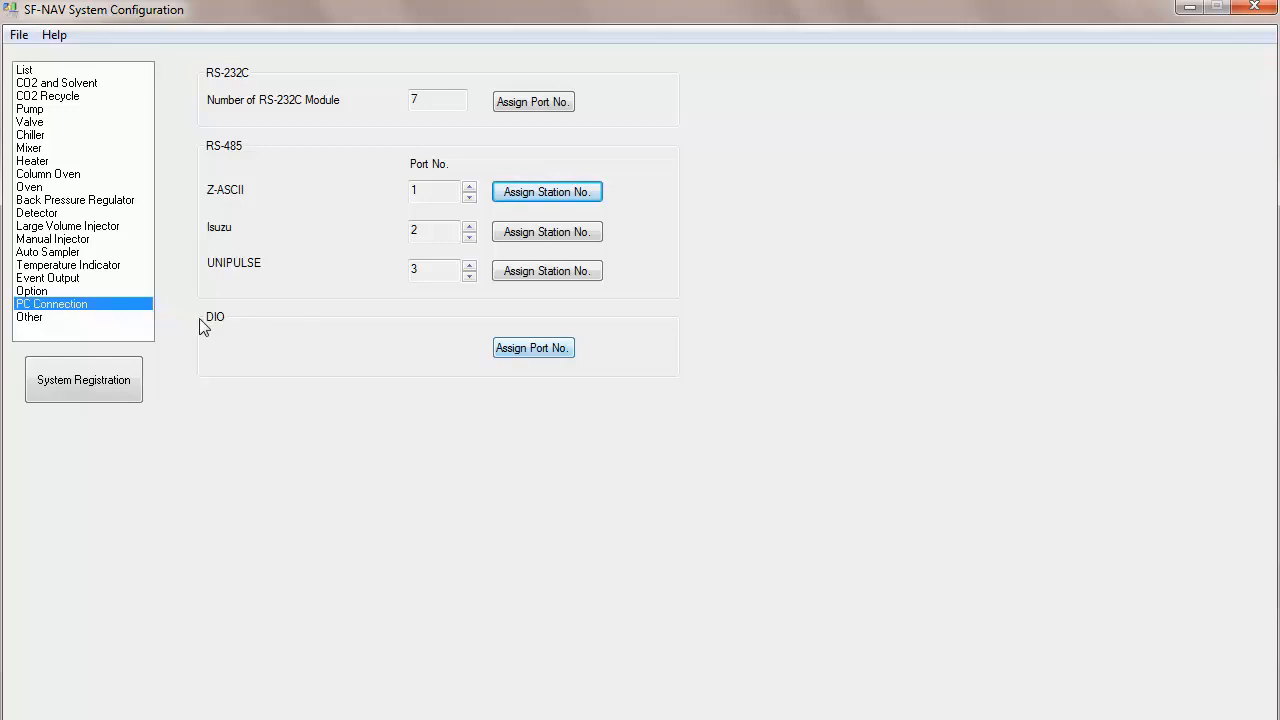
Step: Open the DIO port assignment and set input start ports 5, 33, 36 and 17 for the four listed valves
click(526, 356)
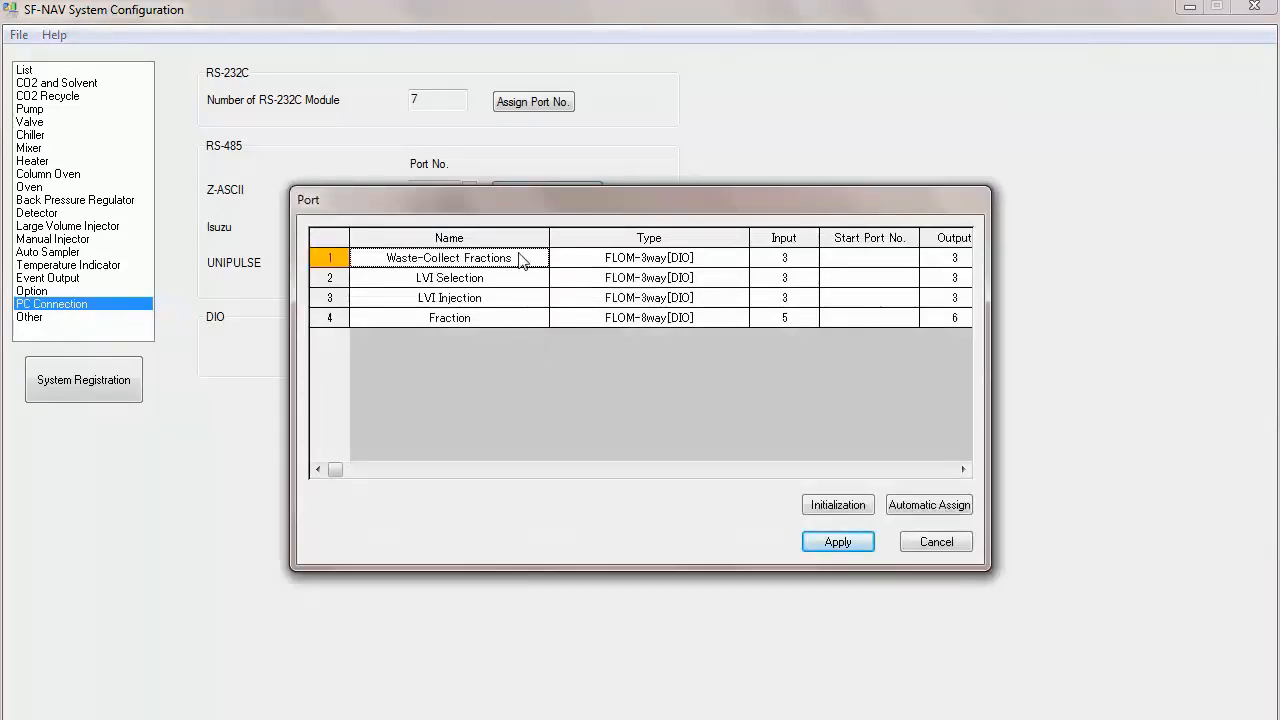
click(806, 264)
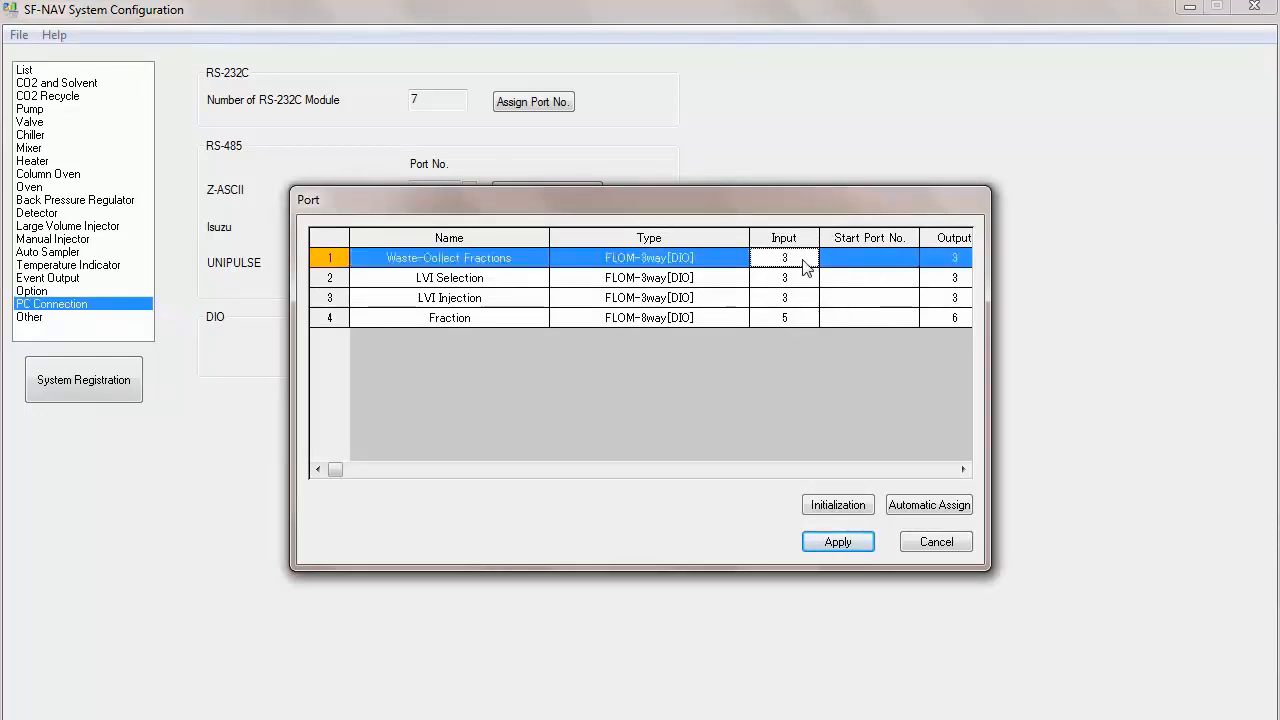
click(875, 262)
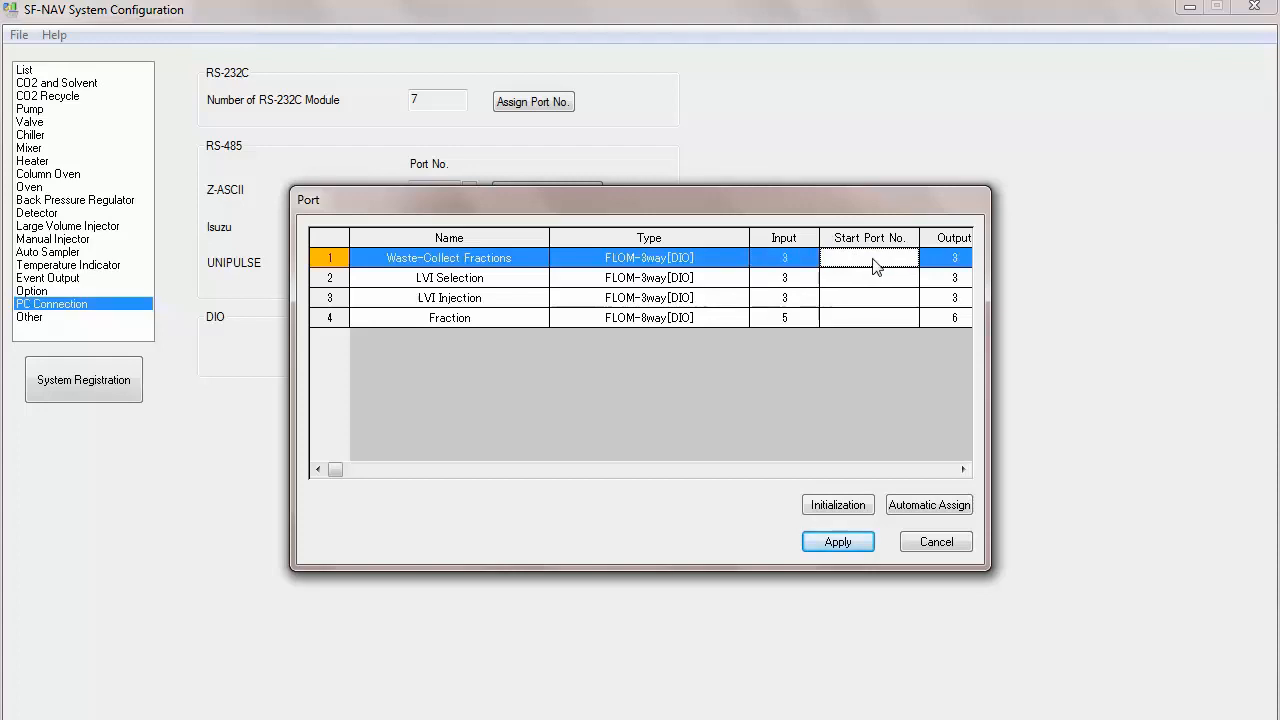
text(5)
click(875, 288)
text(33)
click(872, 308)
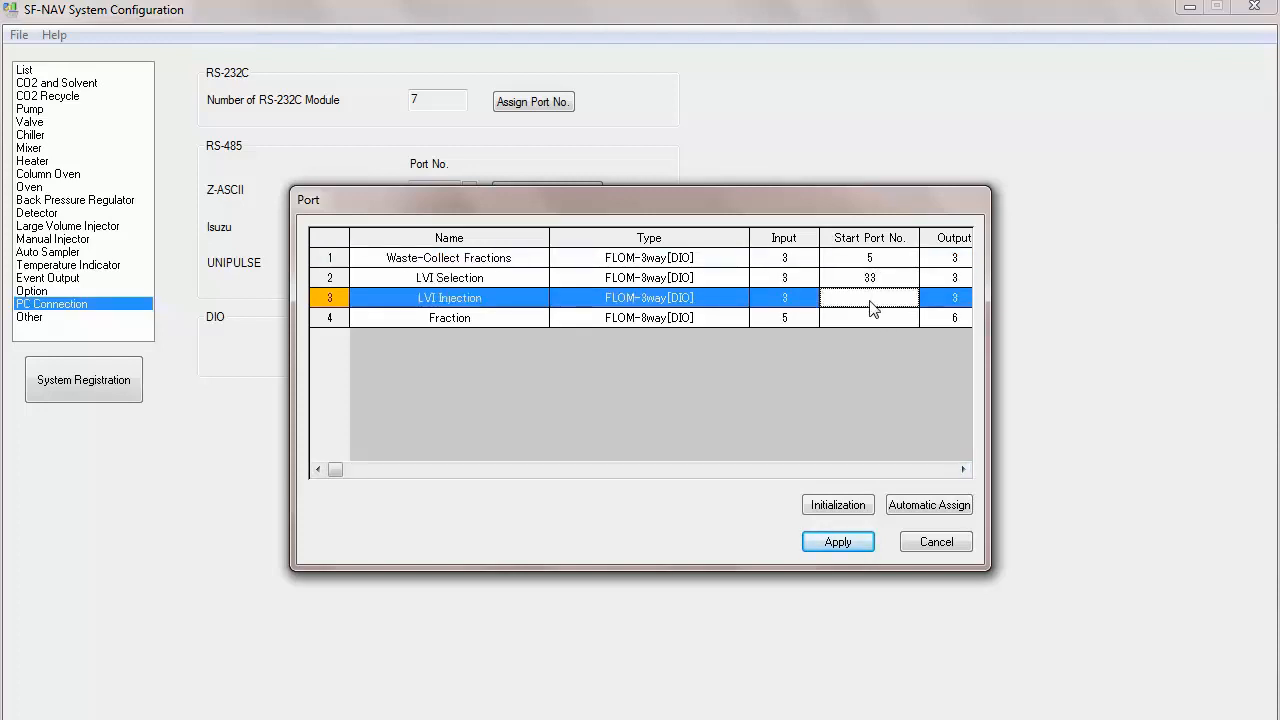
text(36)
click(866, 317)
text(17)
Step: Set the output start ports to 1, 17, 20 and 4 for the same four valves and apply the DIO assignment
click(963, 470)
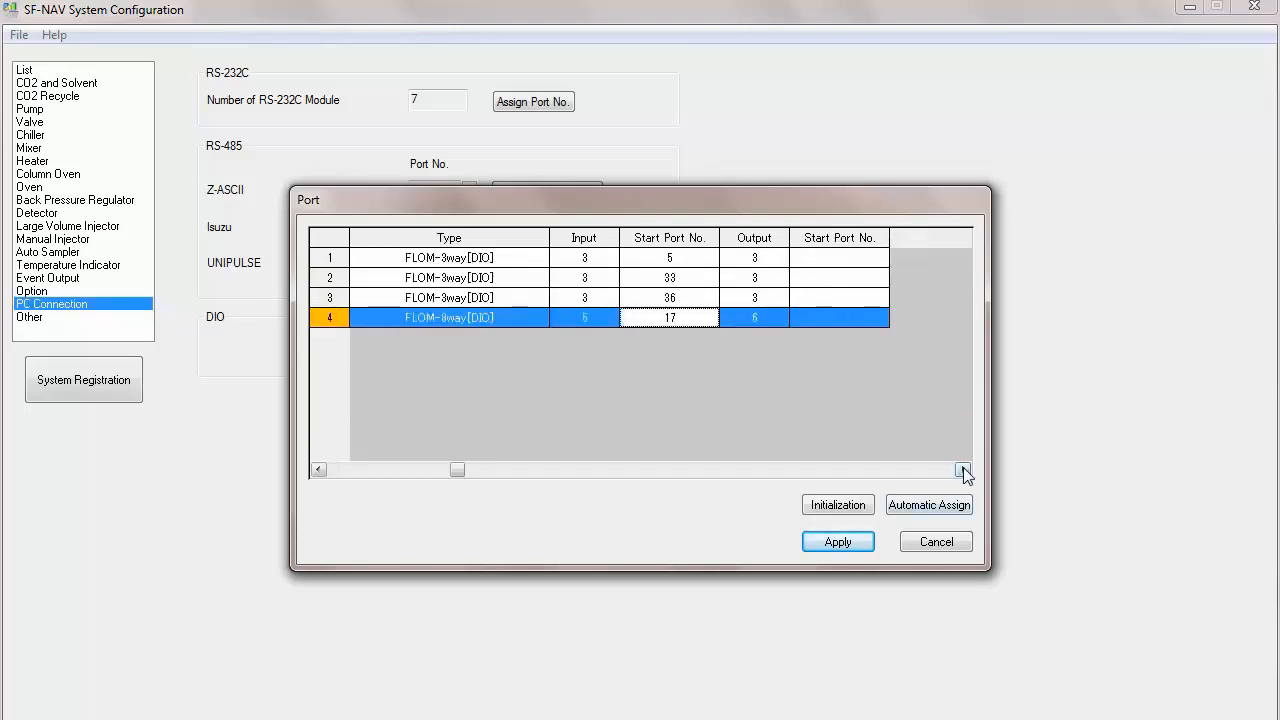
click(963, 470)
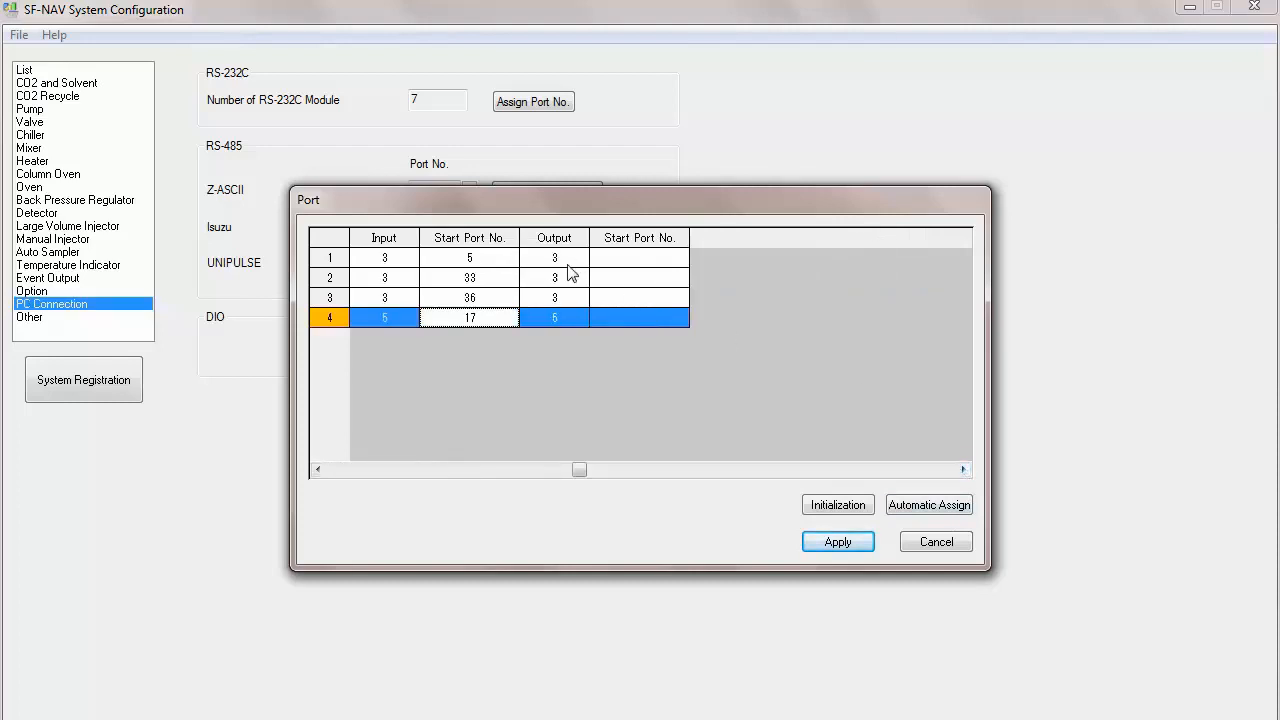
click(641, 259)
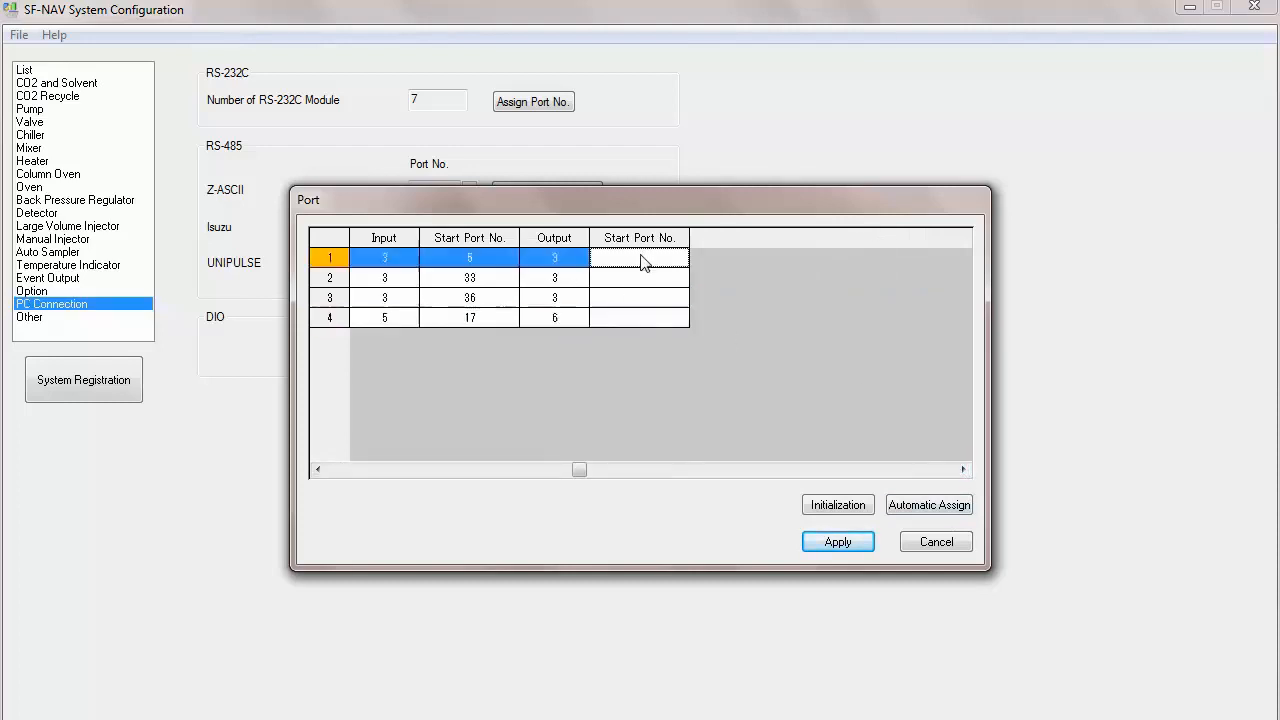
text(1)
click(640, 282)
text(17)
click(646, 298)
text(20)
click(651, 321)
text(4)
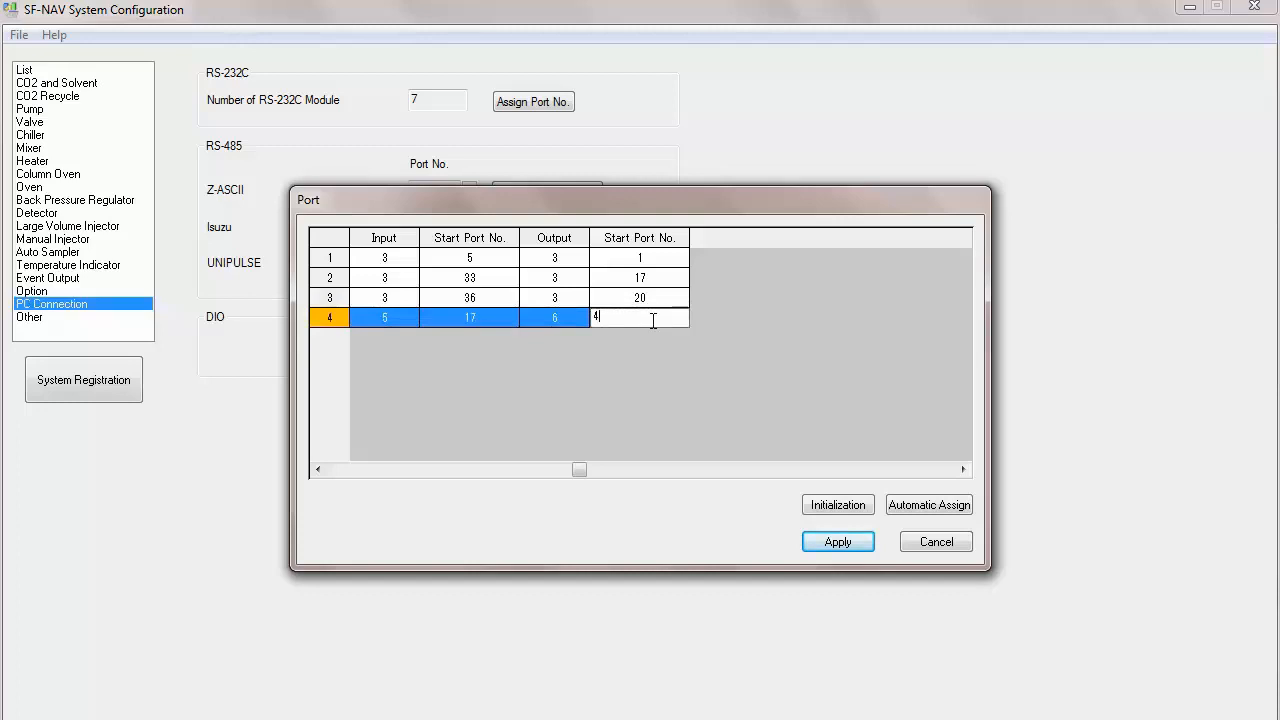
click(318, 470)
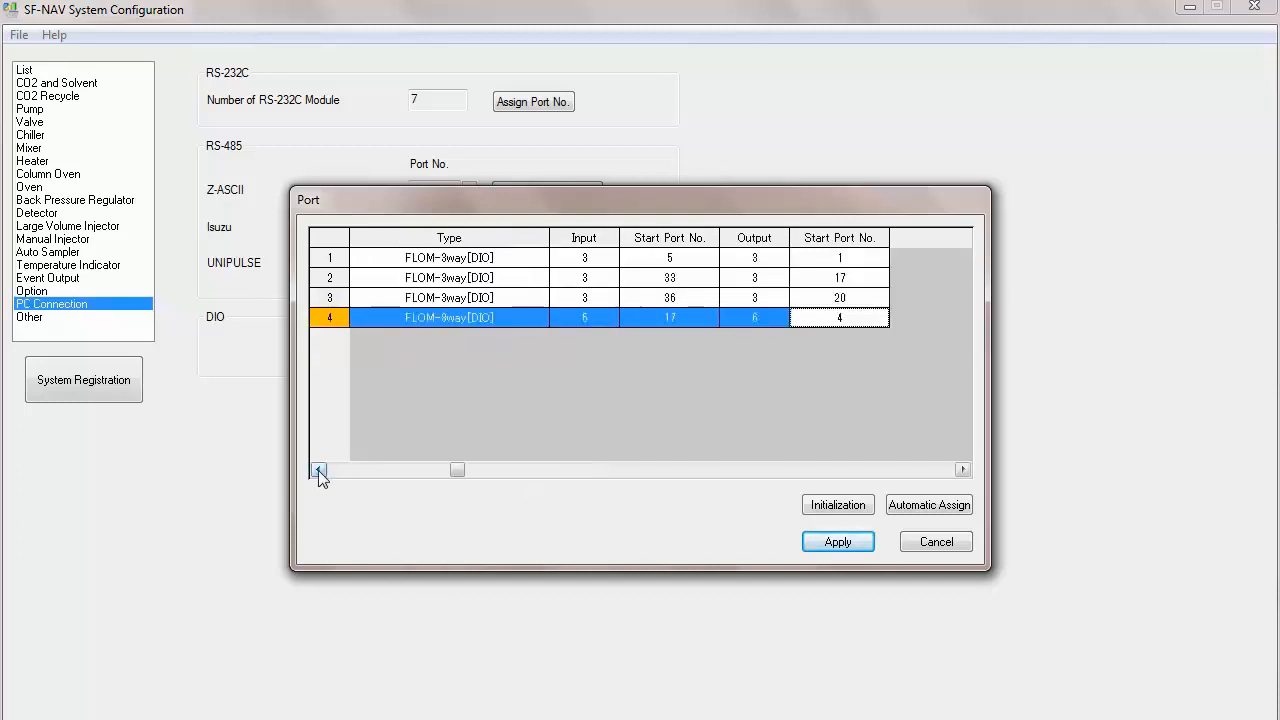
click(849, 541)
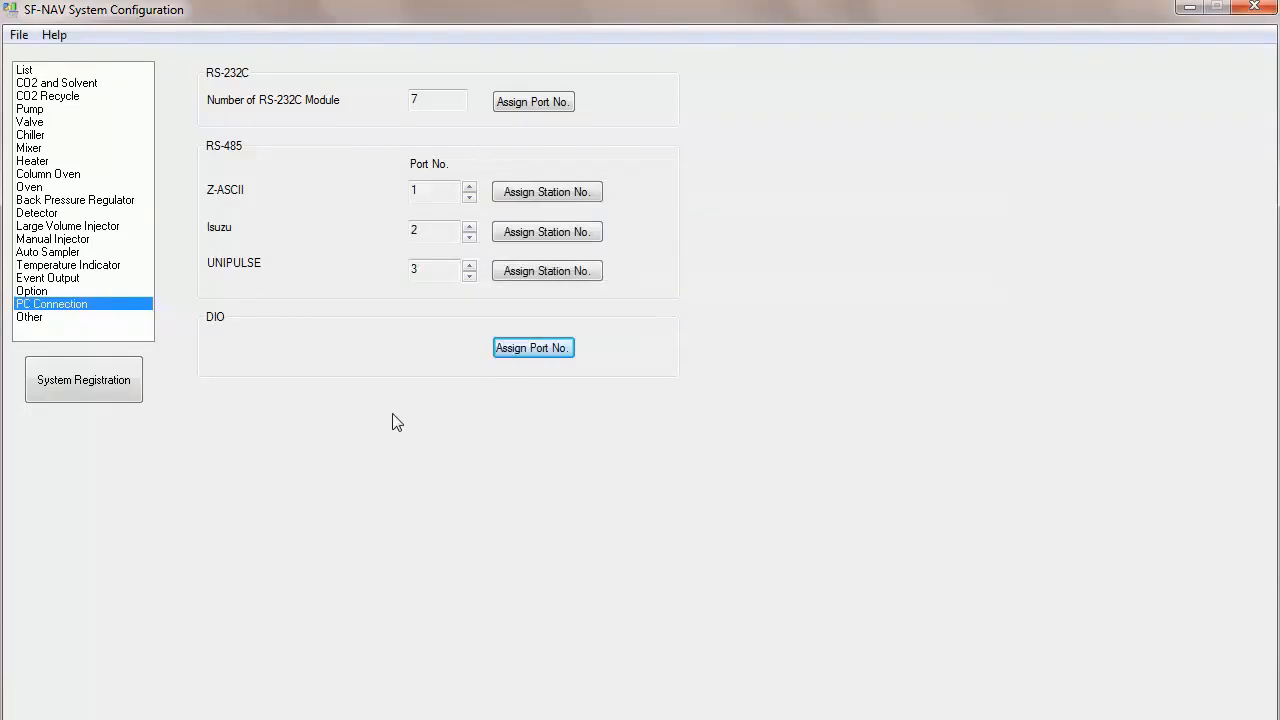
Step: On the Other page, set the Ethernet IP address to 192.168.14.11
click(27, 317)
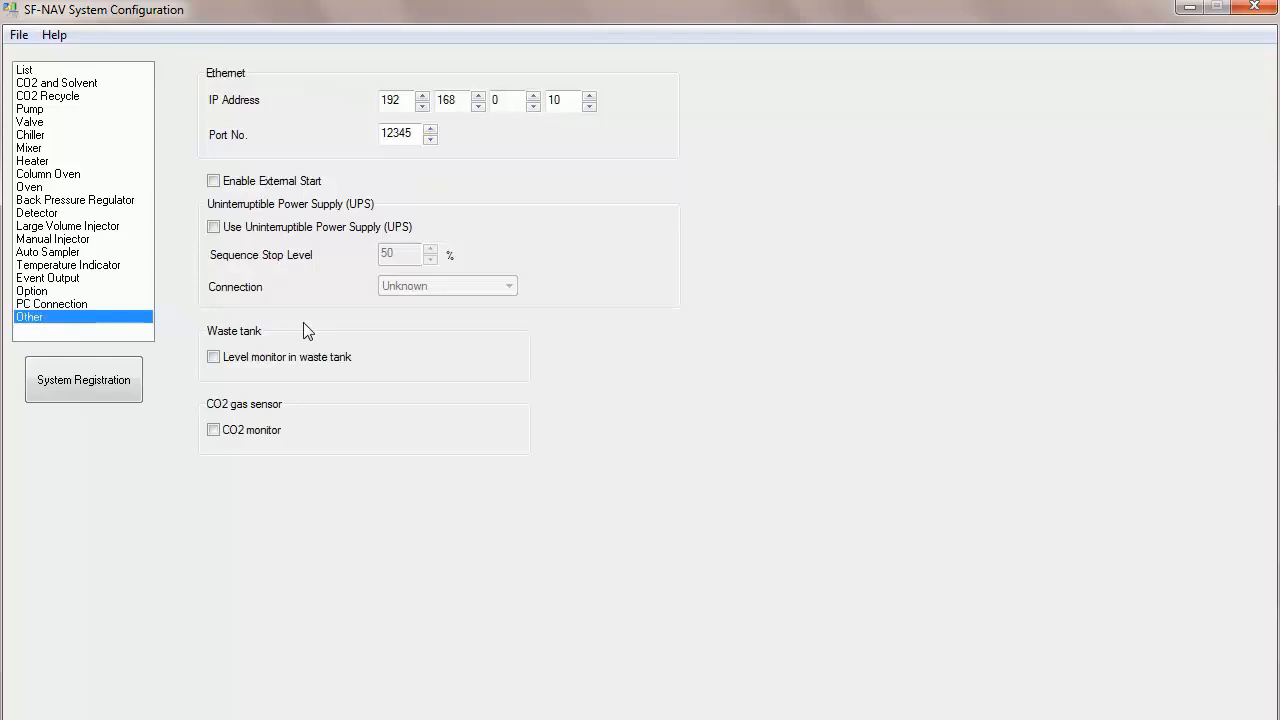
double_click(511, 100)
text(14)
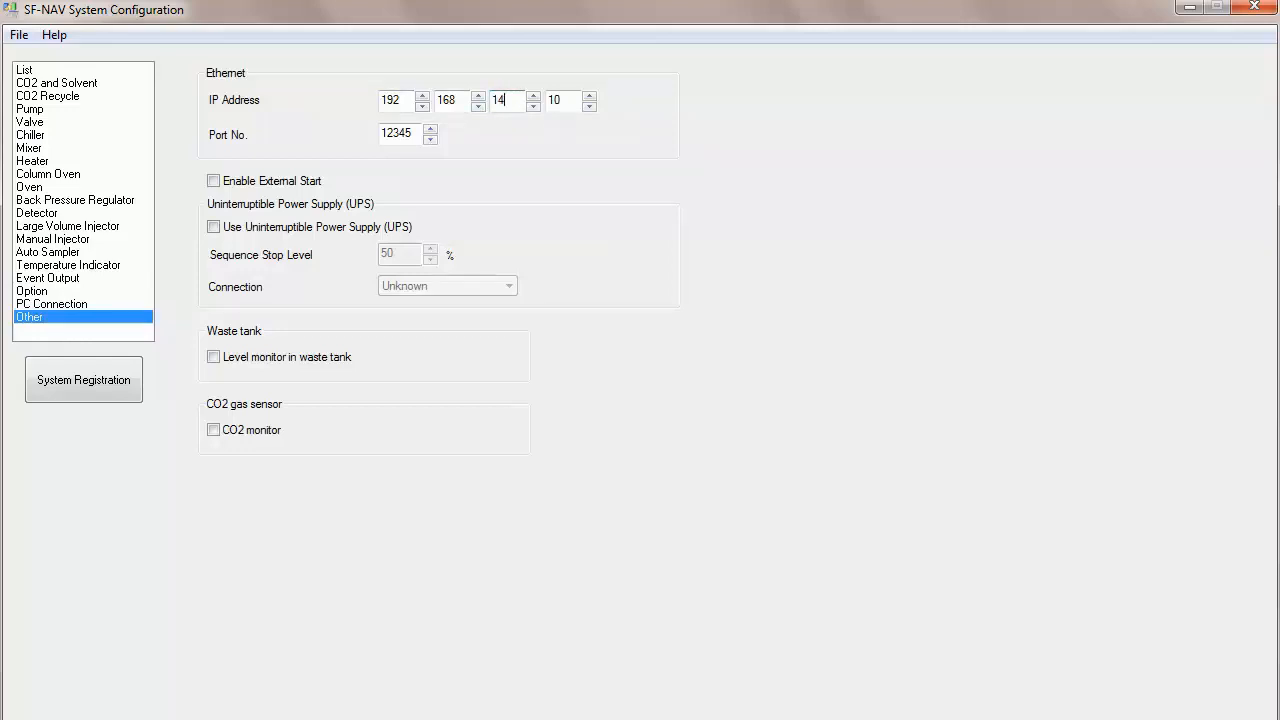
double_click(572, 102)
text(114)
Step: Open Control Panel and inspect the Local Area Connection's IPv4 properties, then close the network windows
click(40, 714)
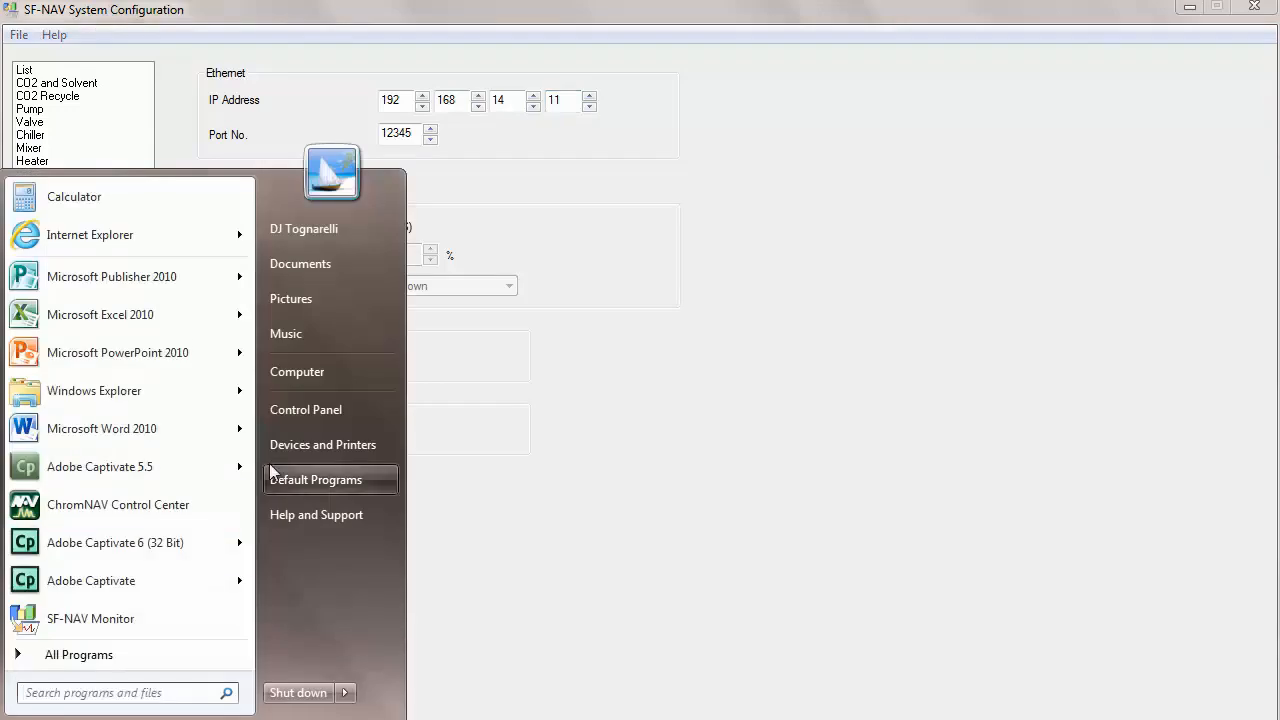
click(302, 410)
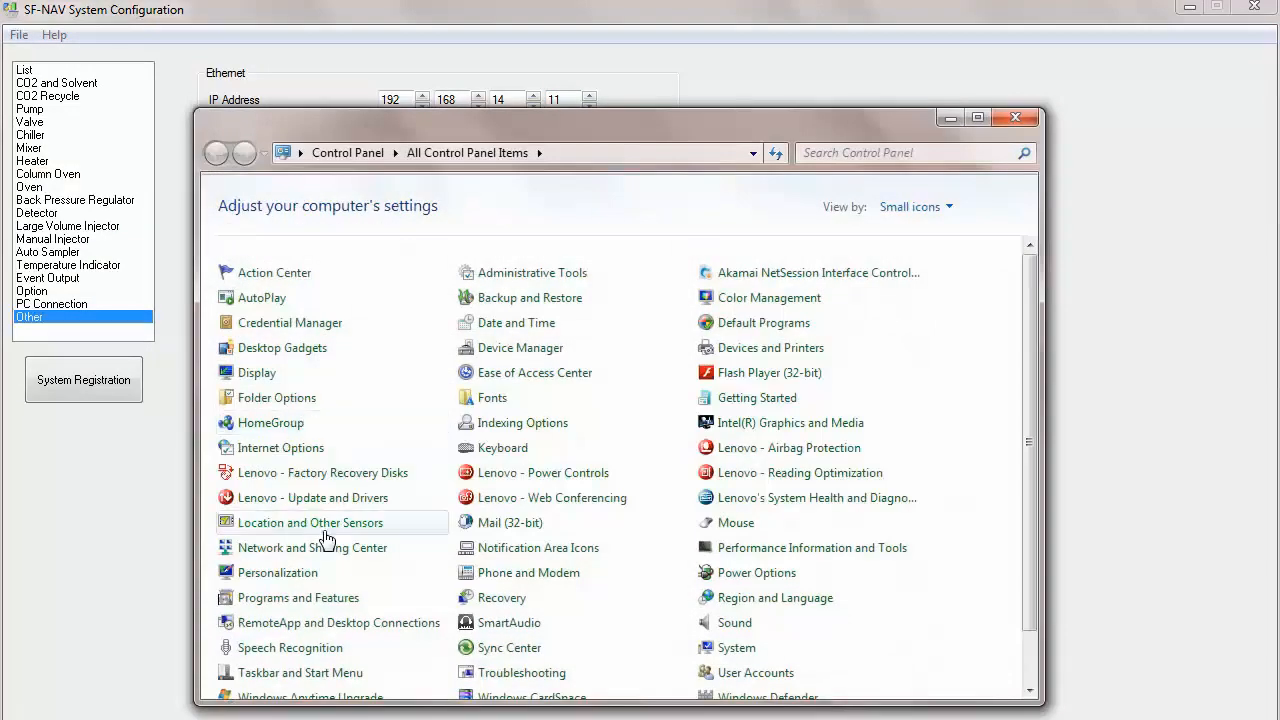
click(316, 553)
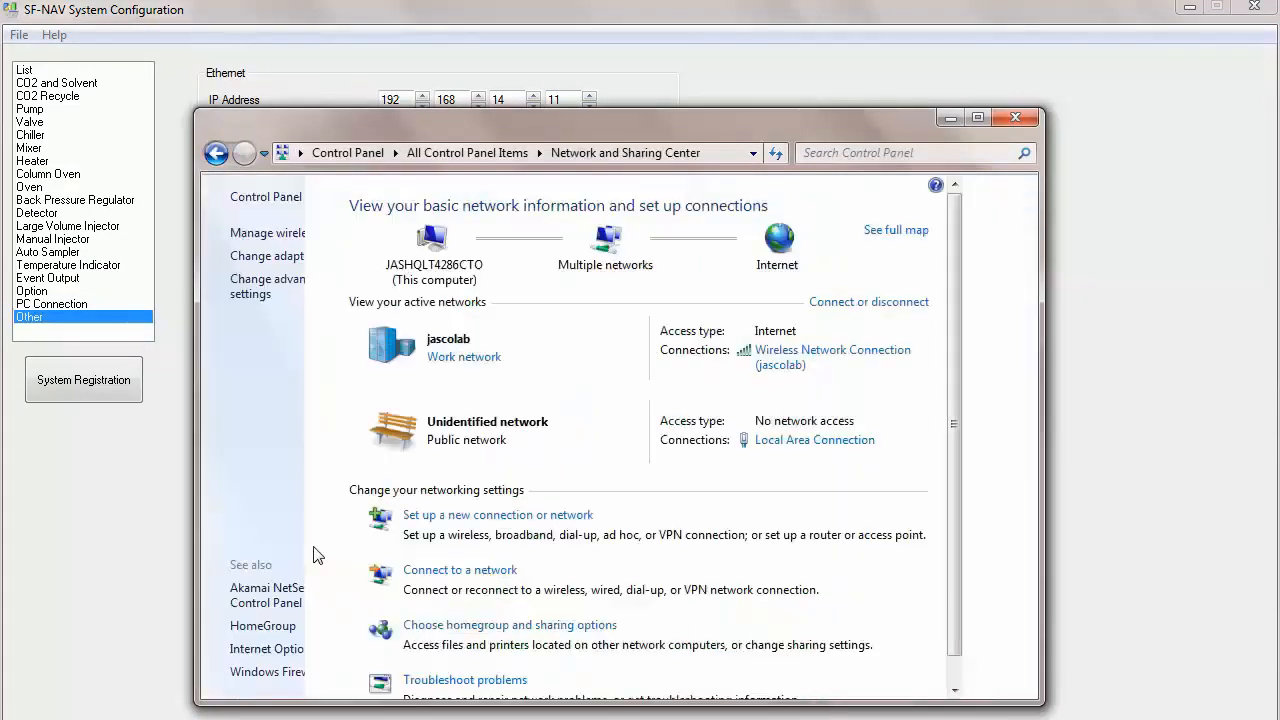
click(291, 258)
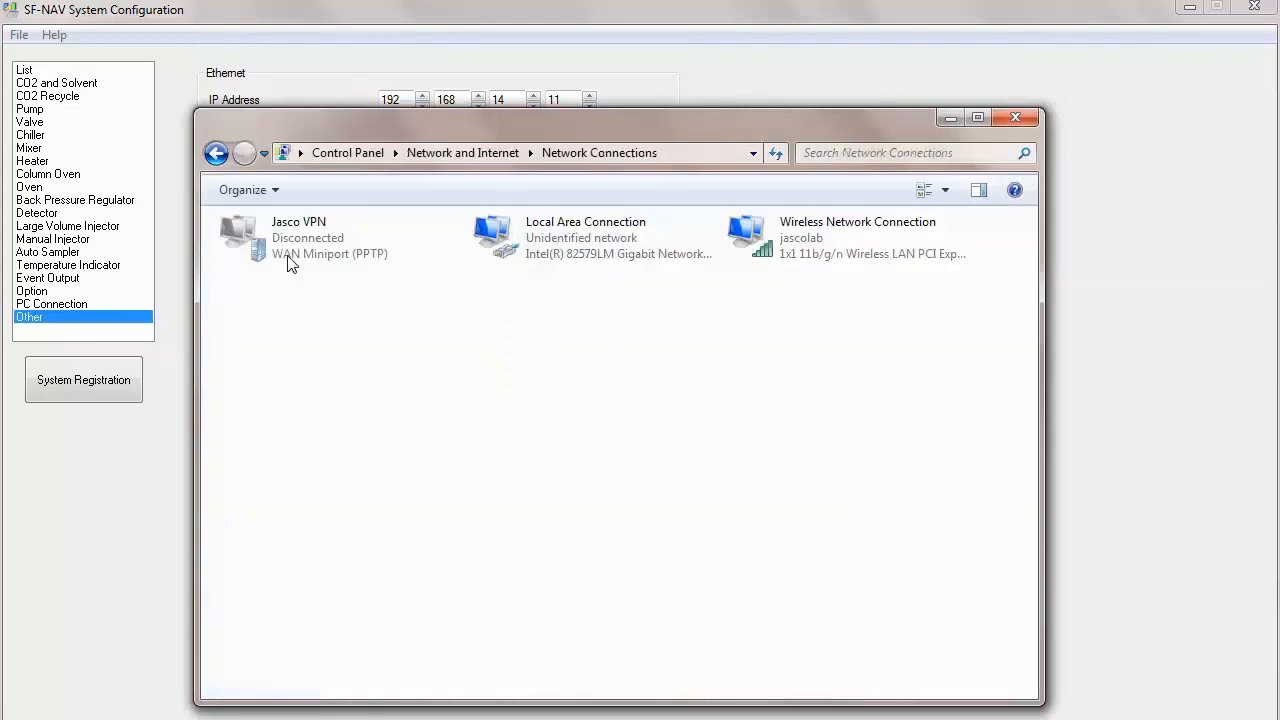
right_click(561, 248)
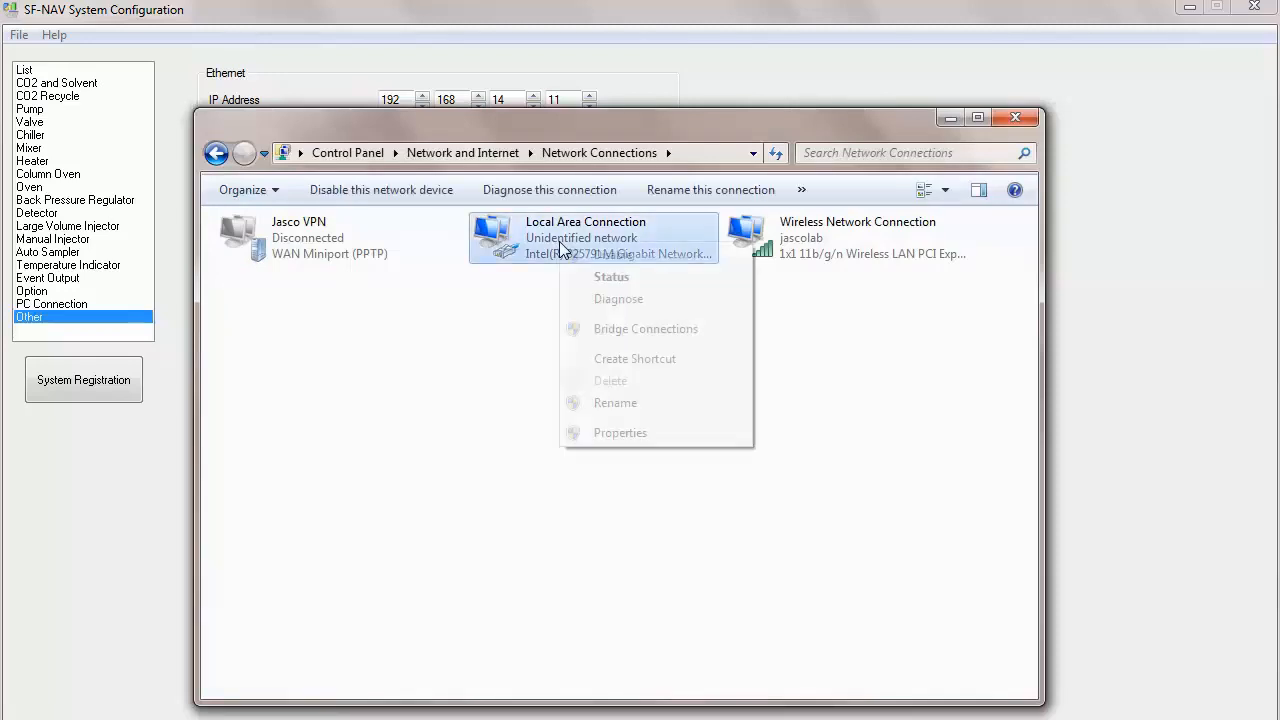
click(616, 433)
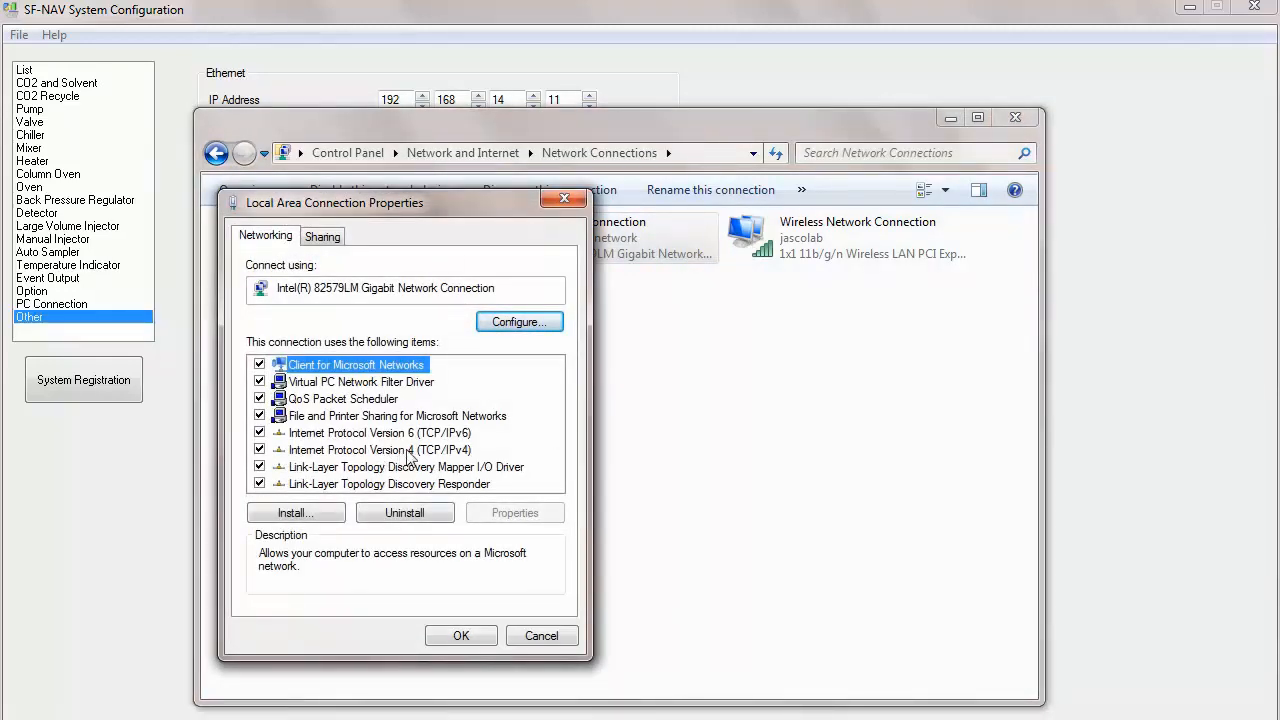
click(410, 456)
click(513, 515)
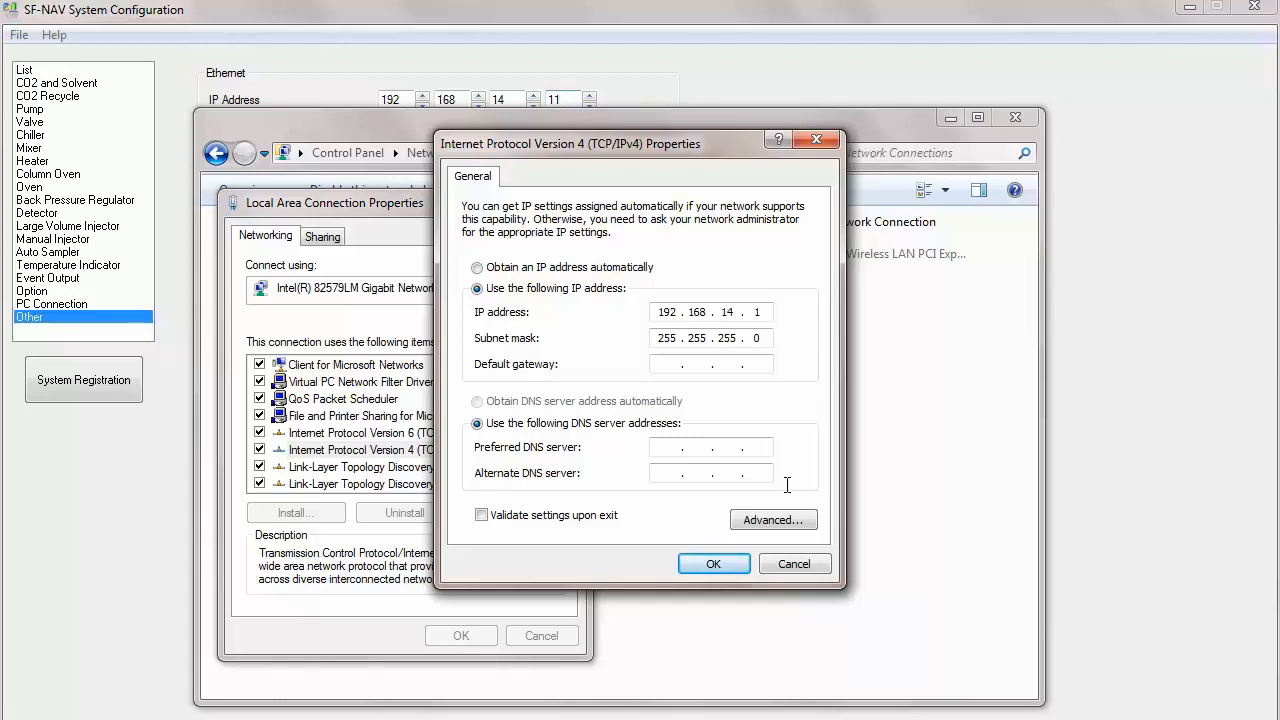
click(714, 564)
click(468, 636)
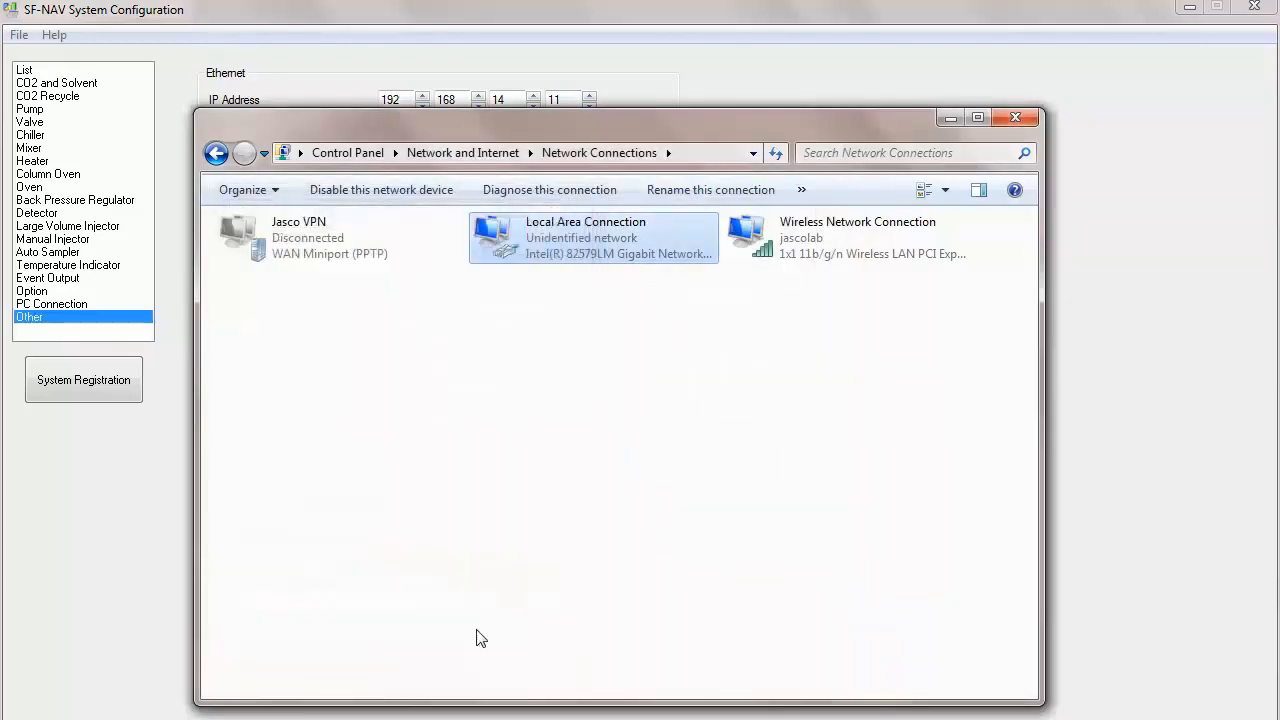
click(1015, 118)
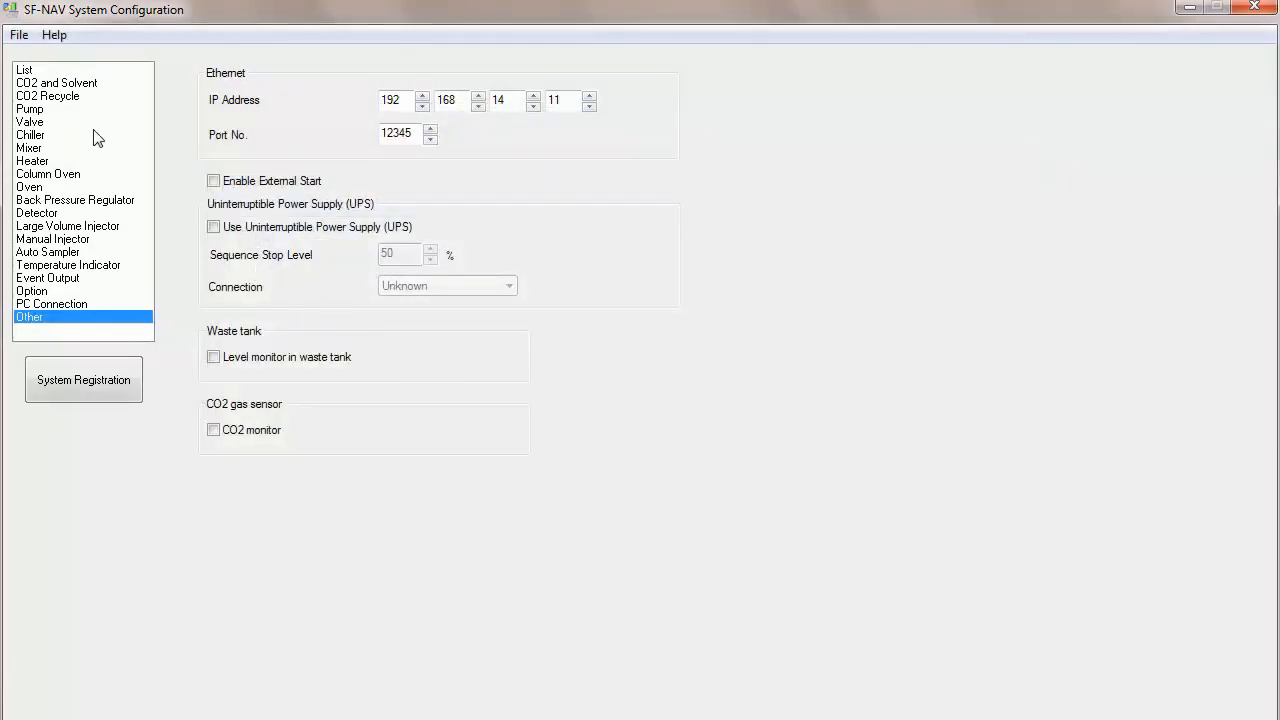
Step: Save the system configuration under the file name Default
click(26, 70)
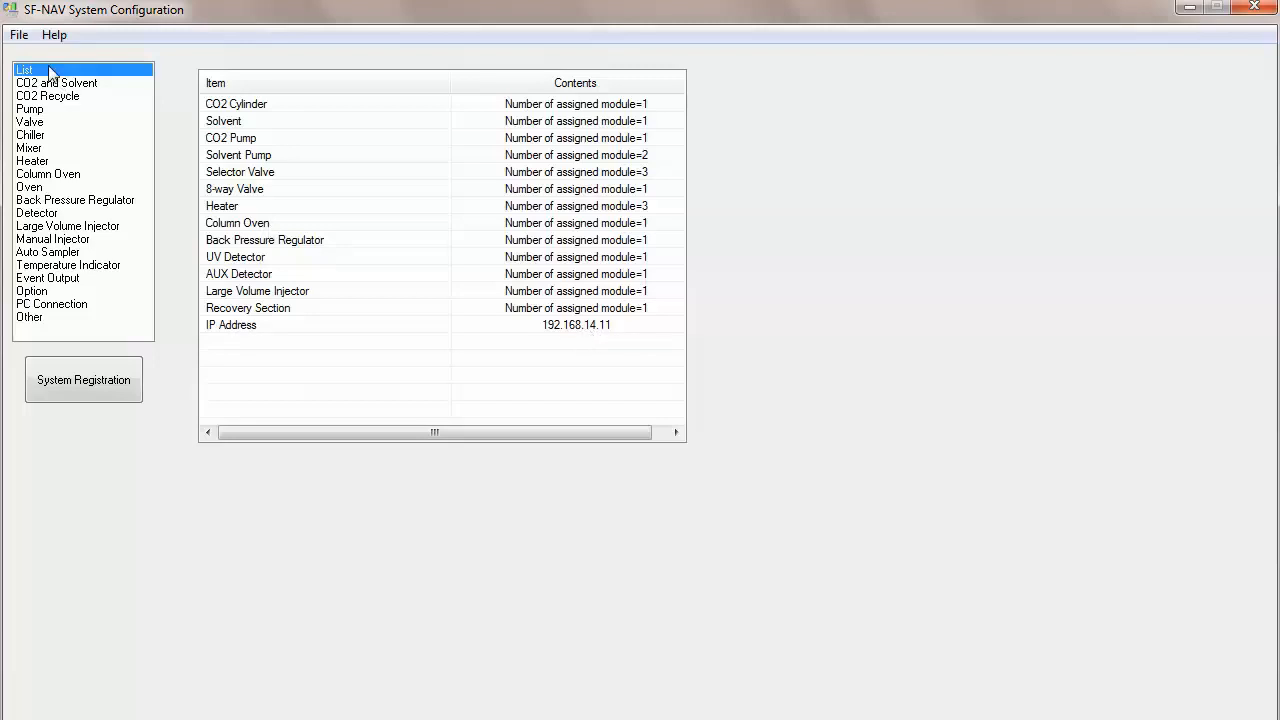
click(18, 38)
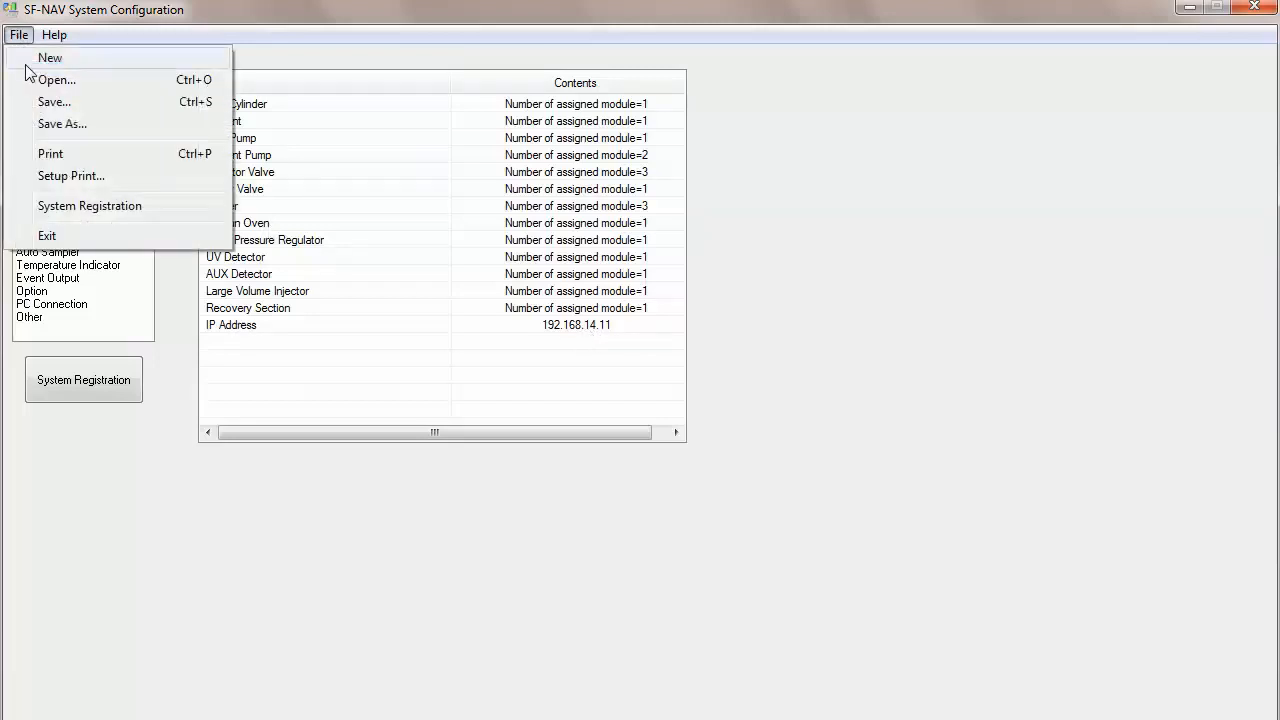
click(50, 124)
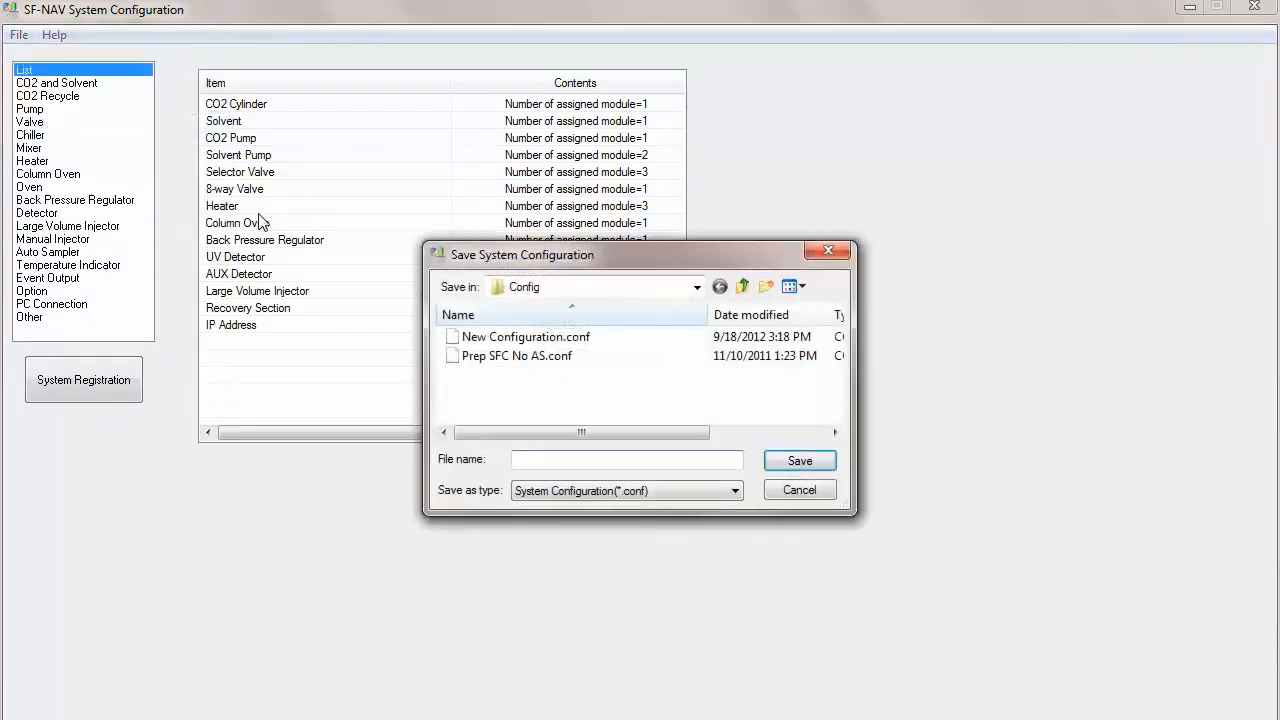
text(Default)
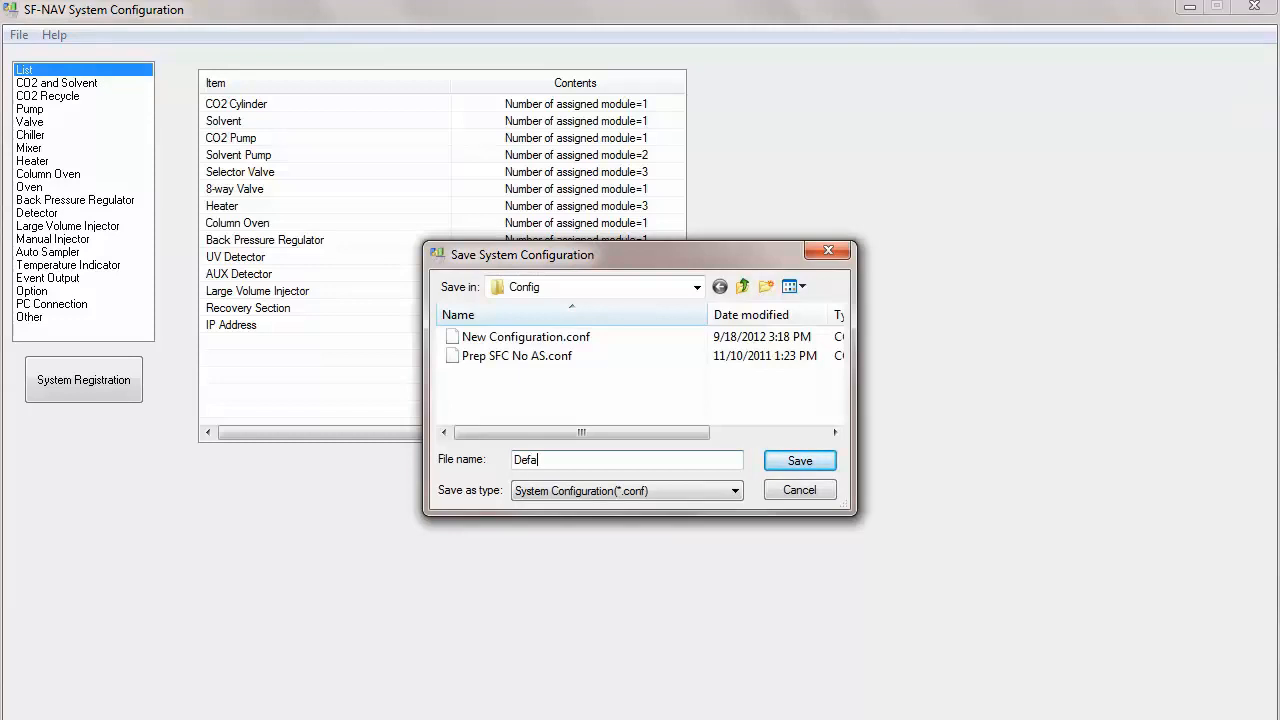
click(803, 463)
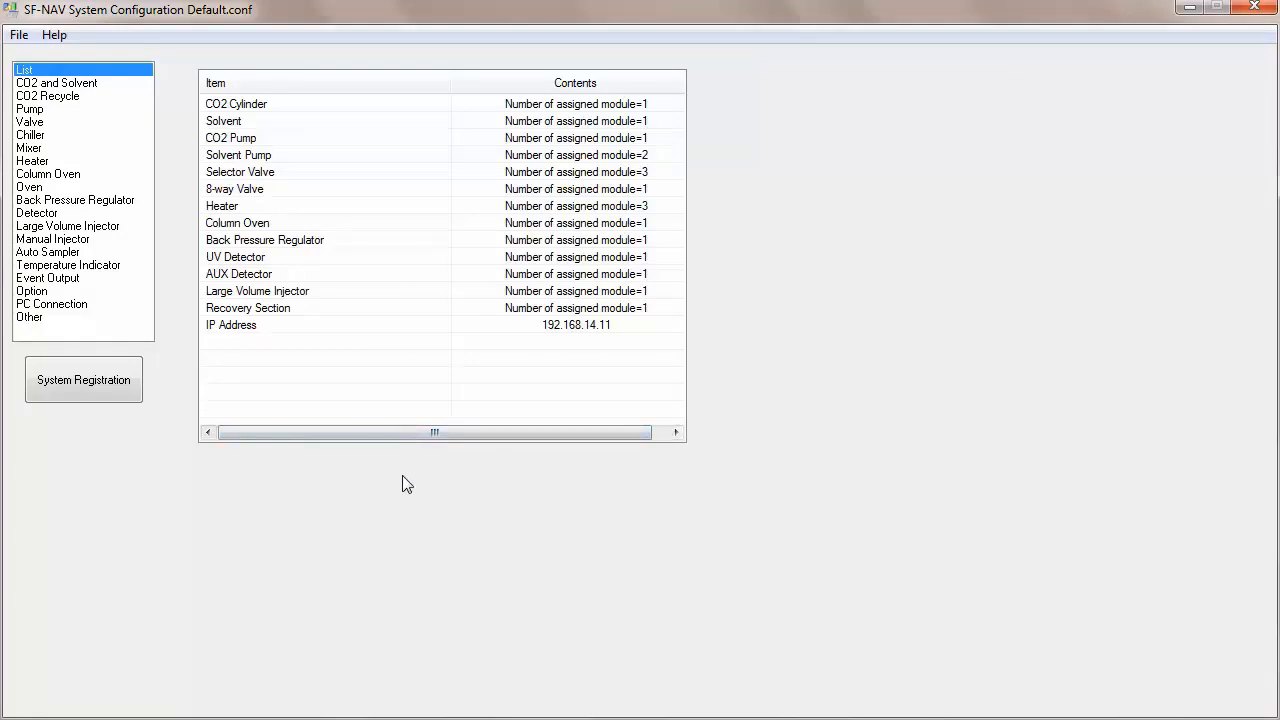
Step: Register Default.conf as the configuration file for System1 and confirm the registration
click(75, 385)
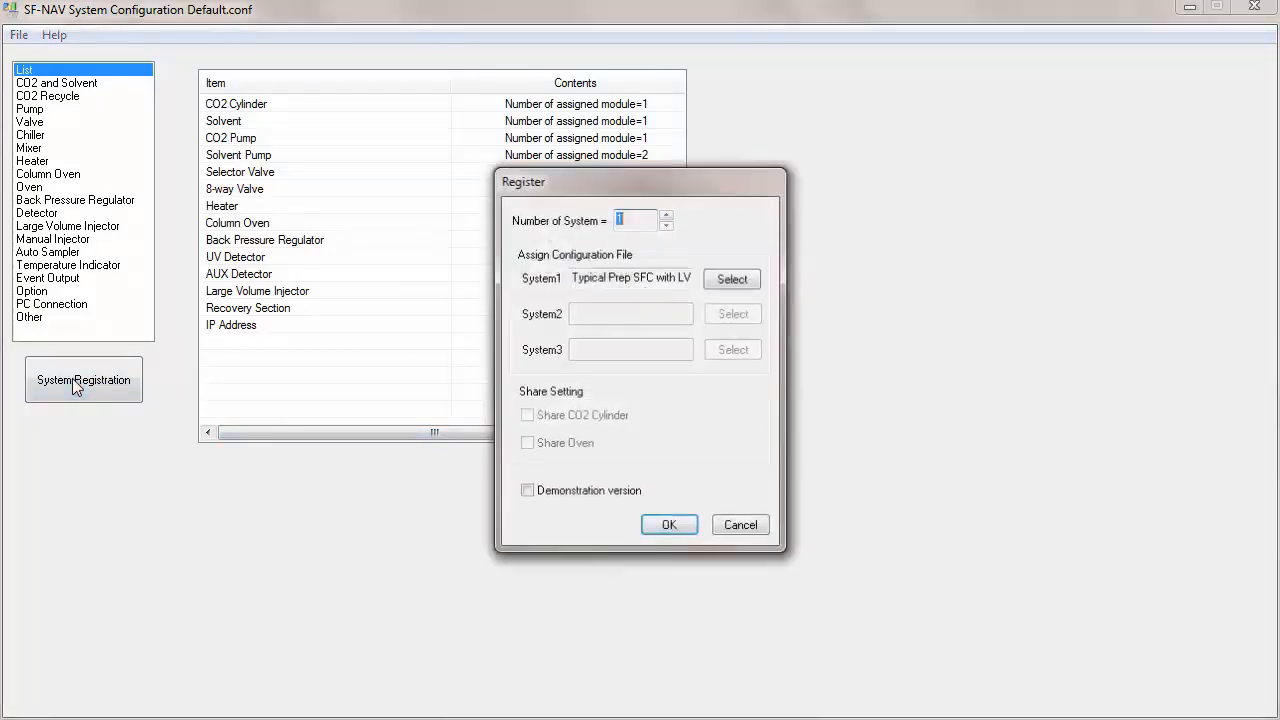
click(733, 281)
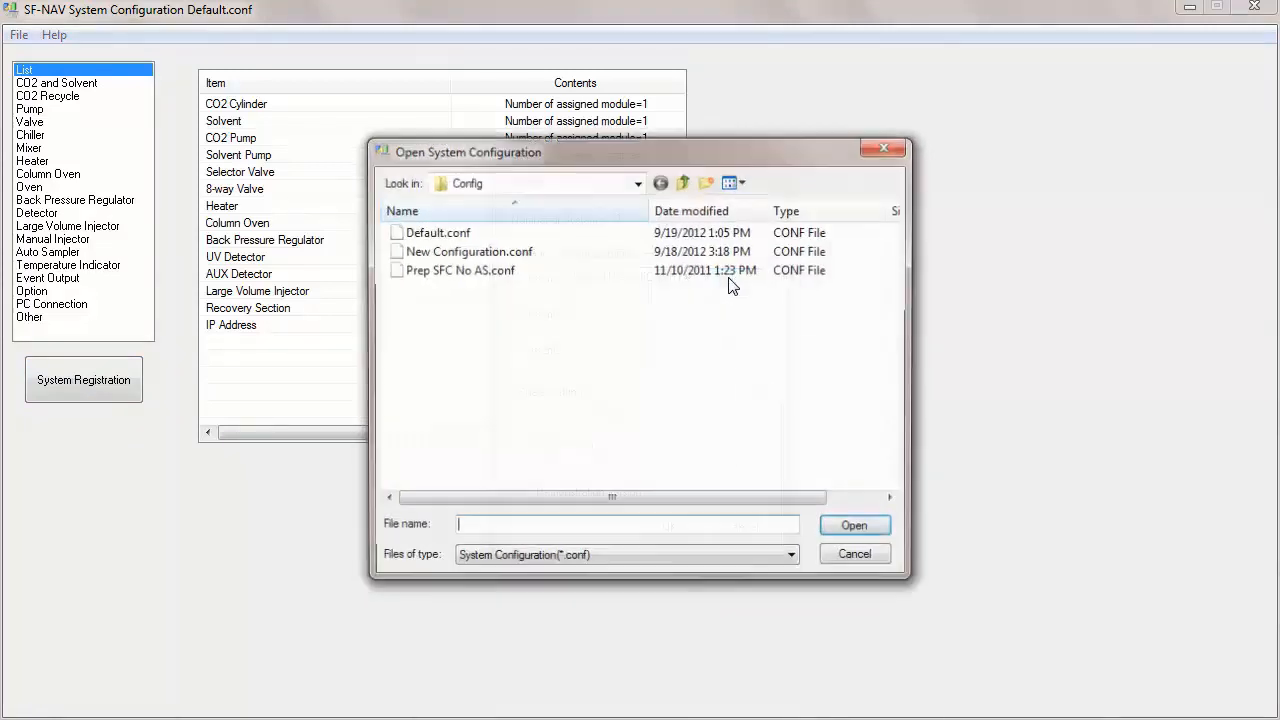
double_click(430, 233)
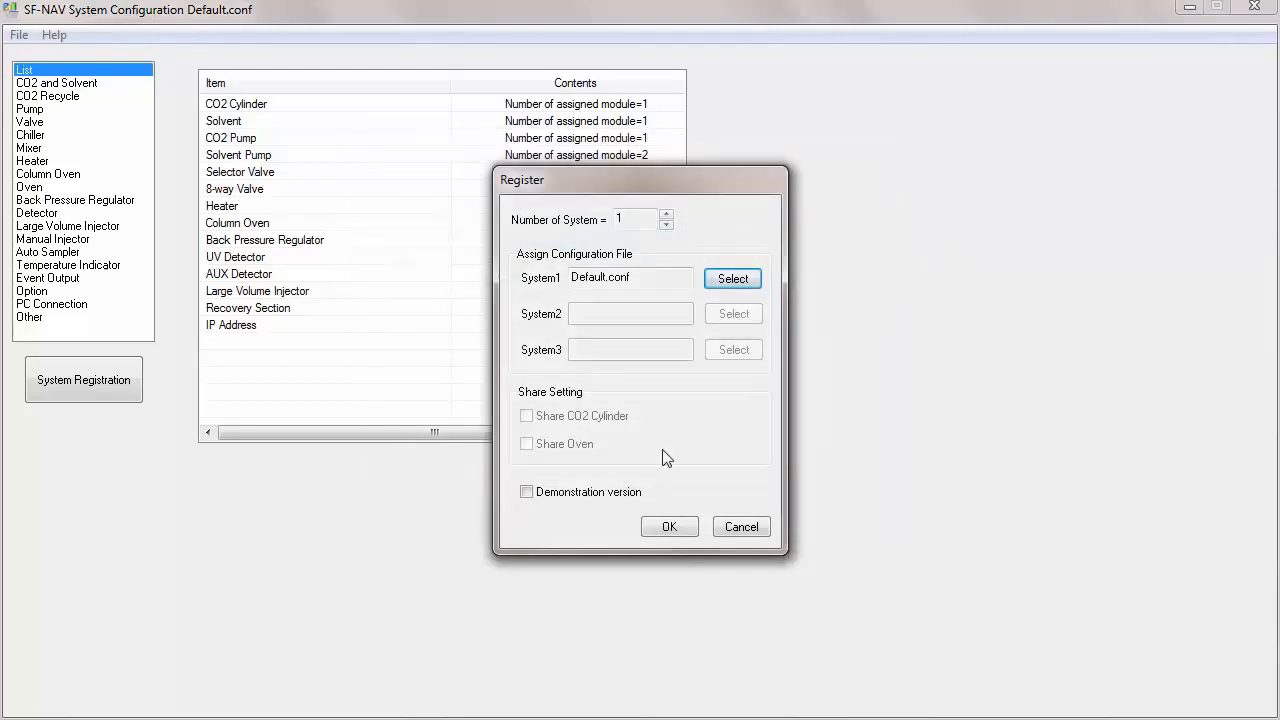
click(669, 527)
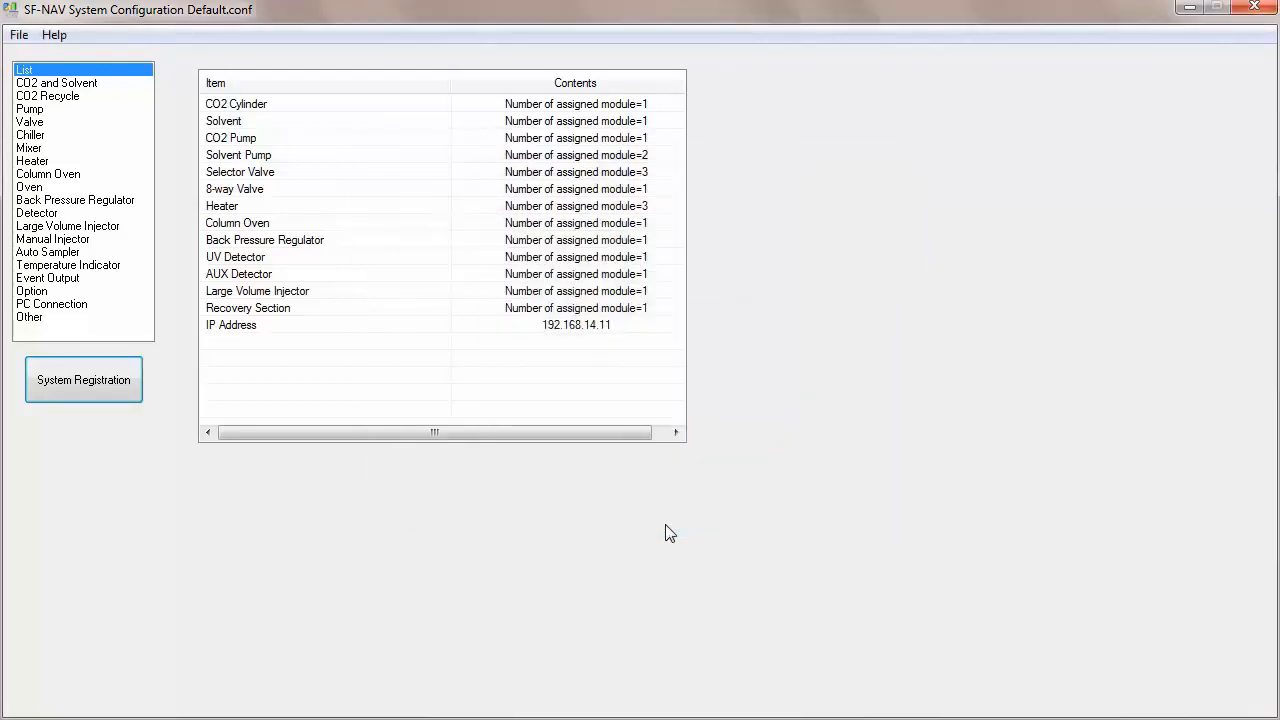